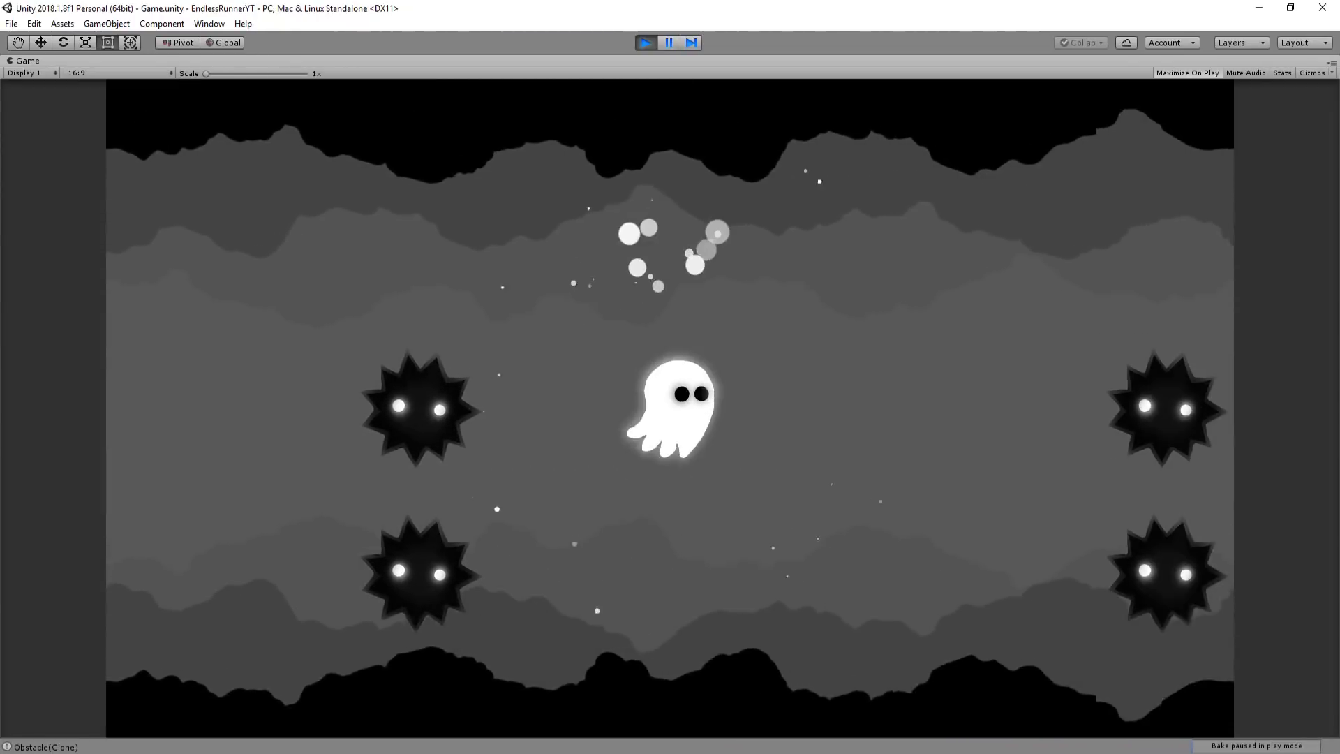
- Play-test the runner, switching the ghost between lanes with Up/Down to dodge the spikes
key("Up")
key("Down")
key("Down")
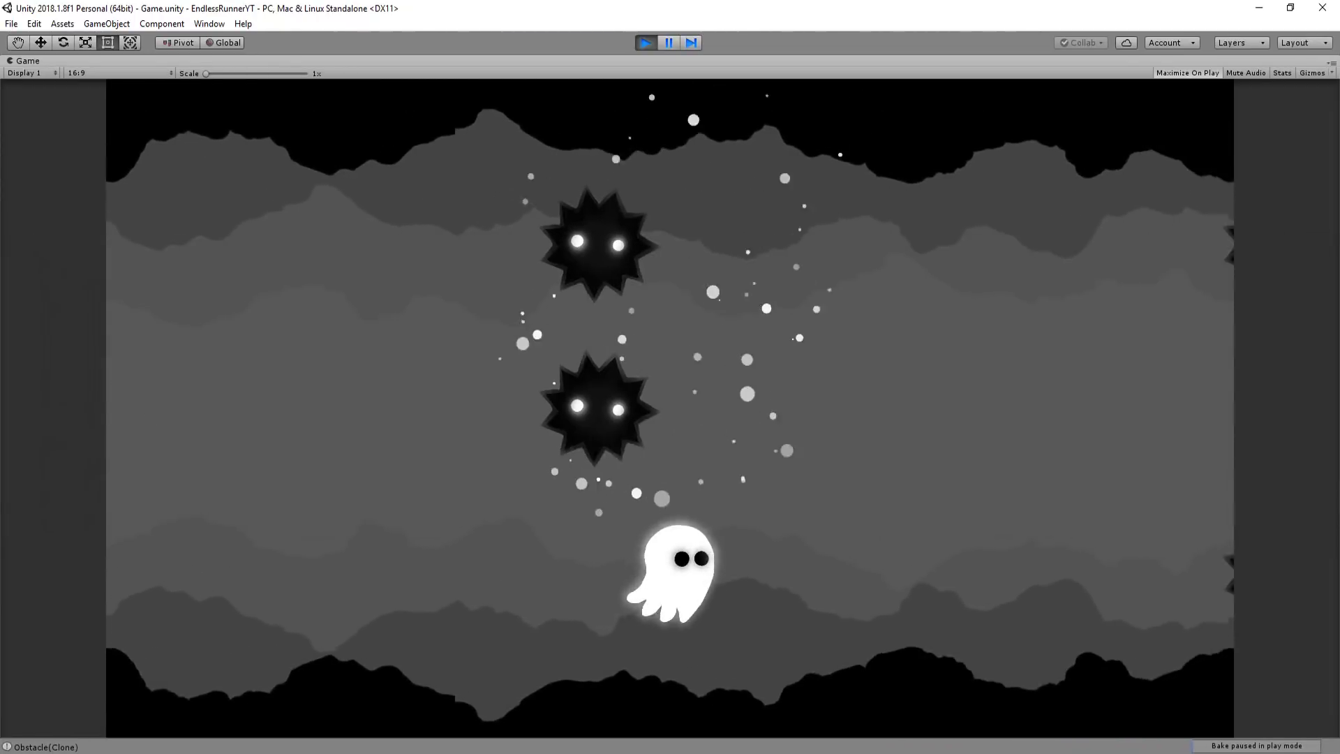
key("Up")
key("Up")
key("Down")
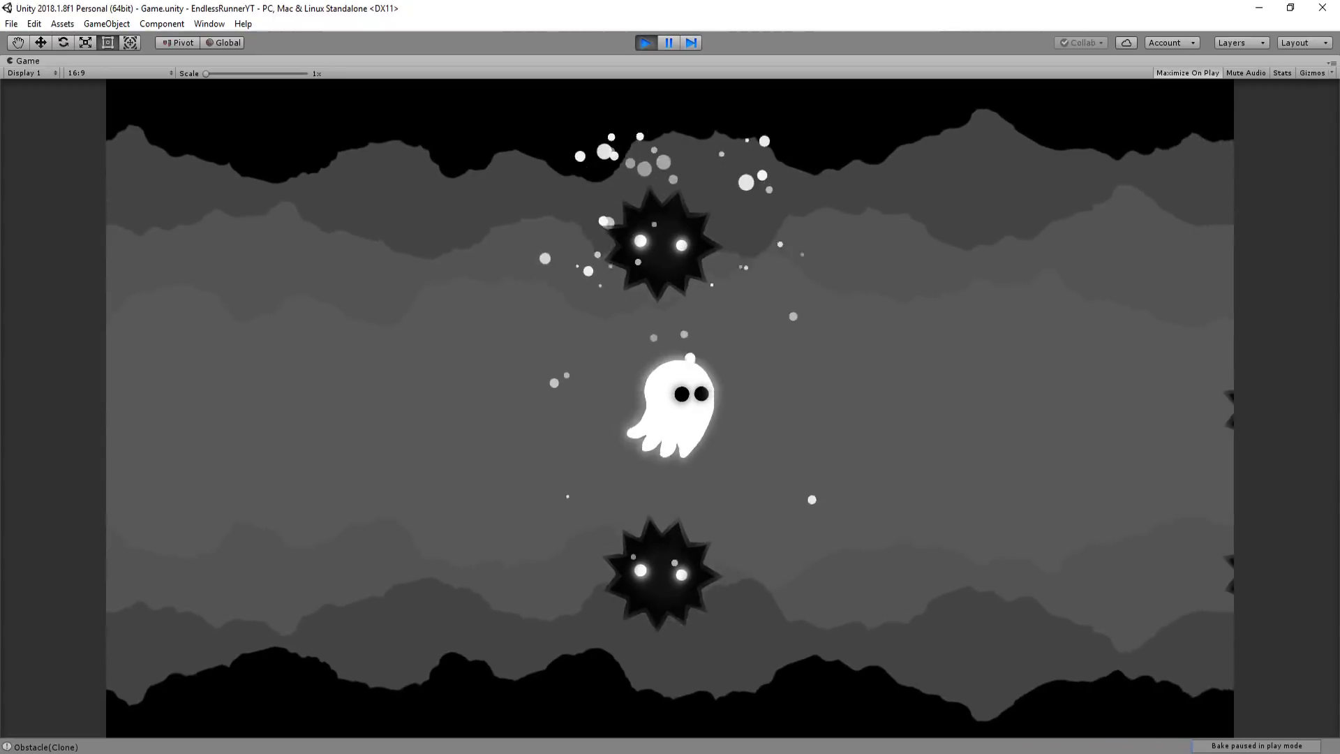
key("Up")
key("Down")
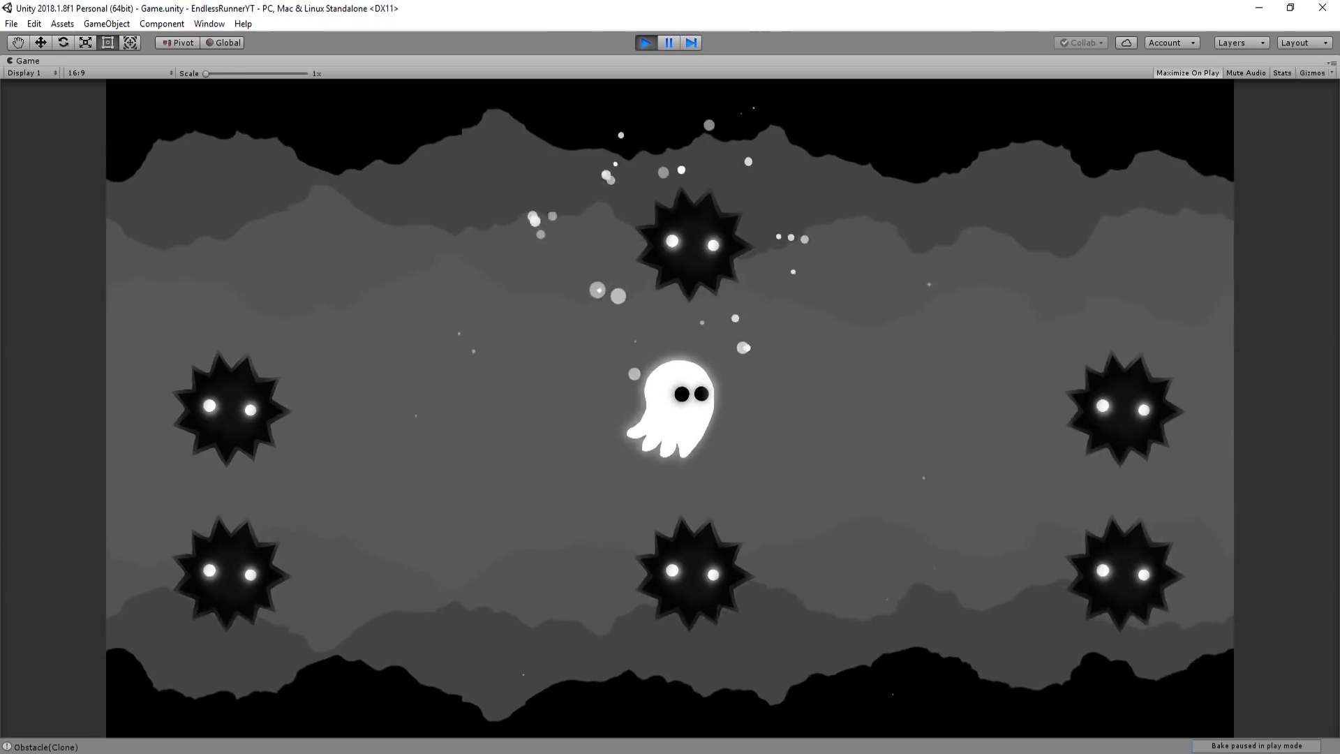
key("Up")
key("Down")
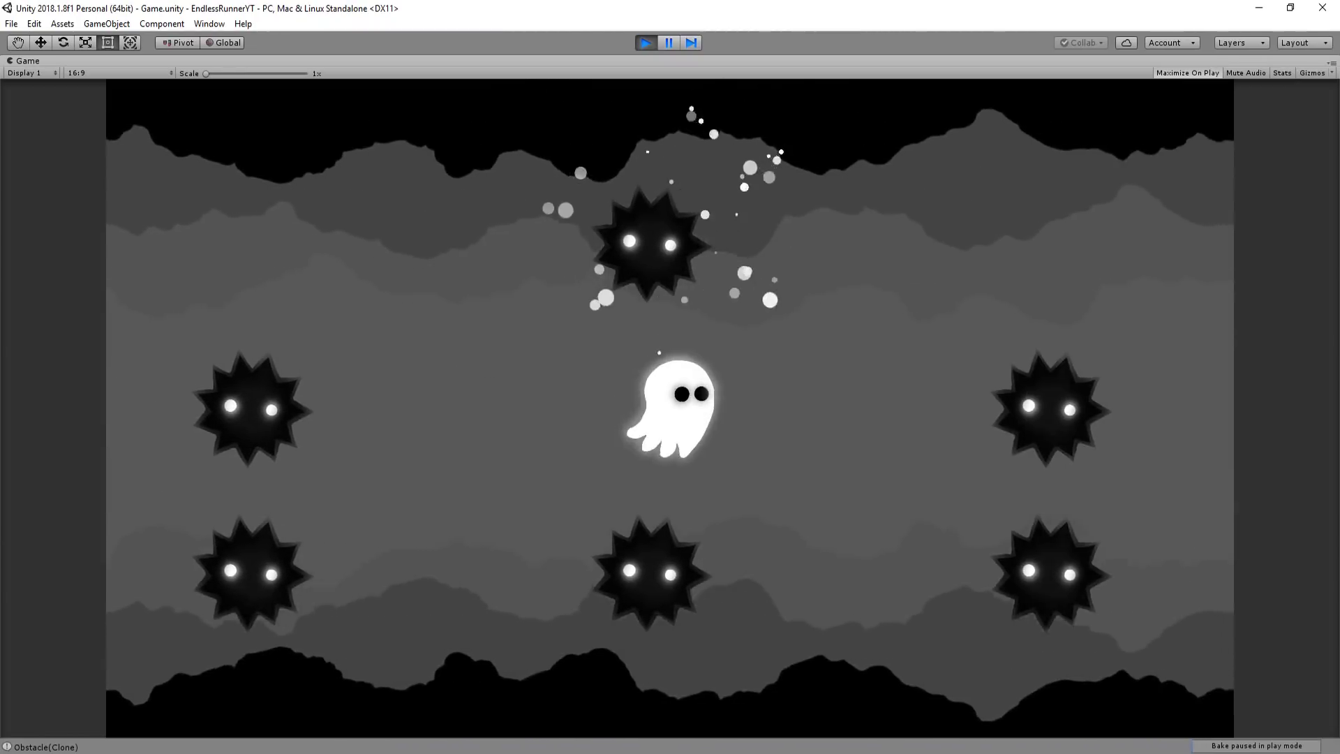
key("Up")
key("Down")
key("Down")
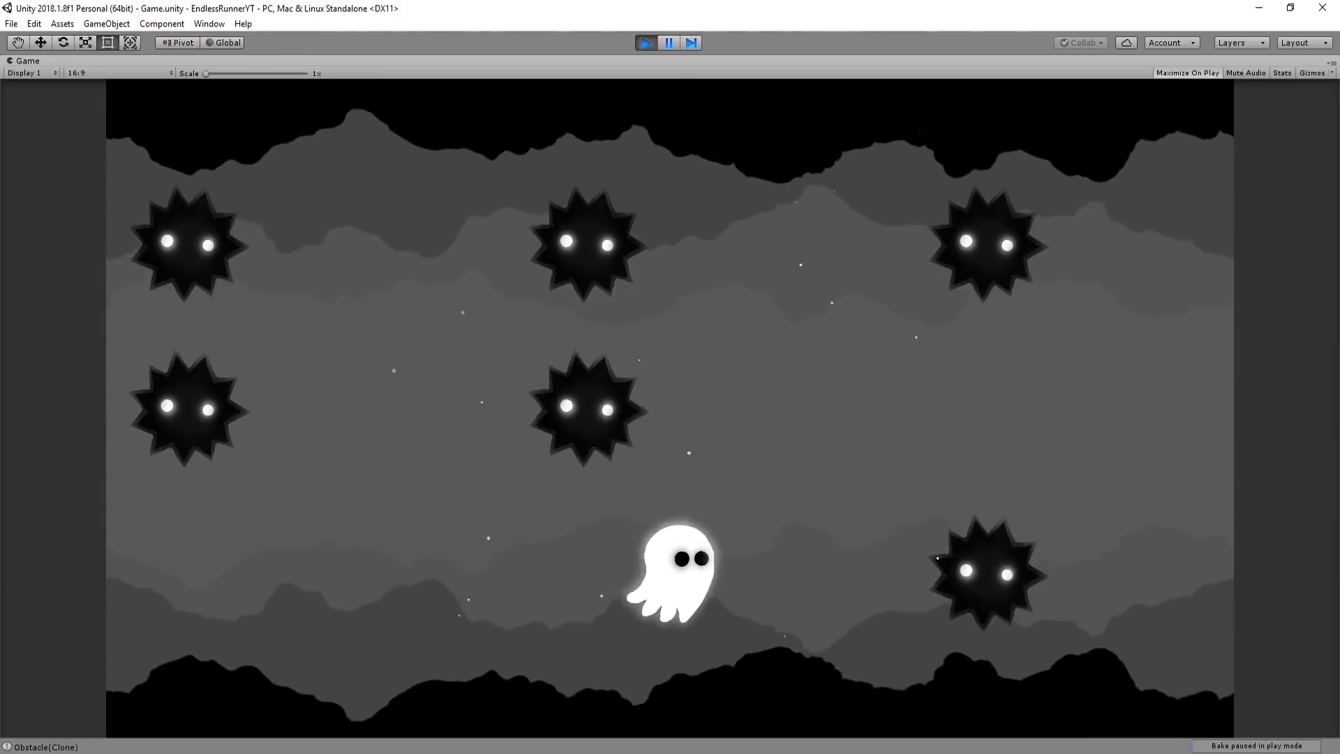
key("Up")
key("Up")
key("Down")
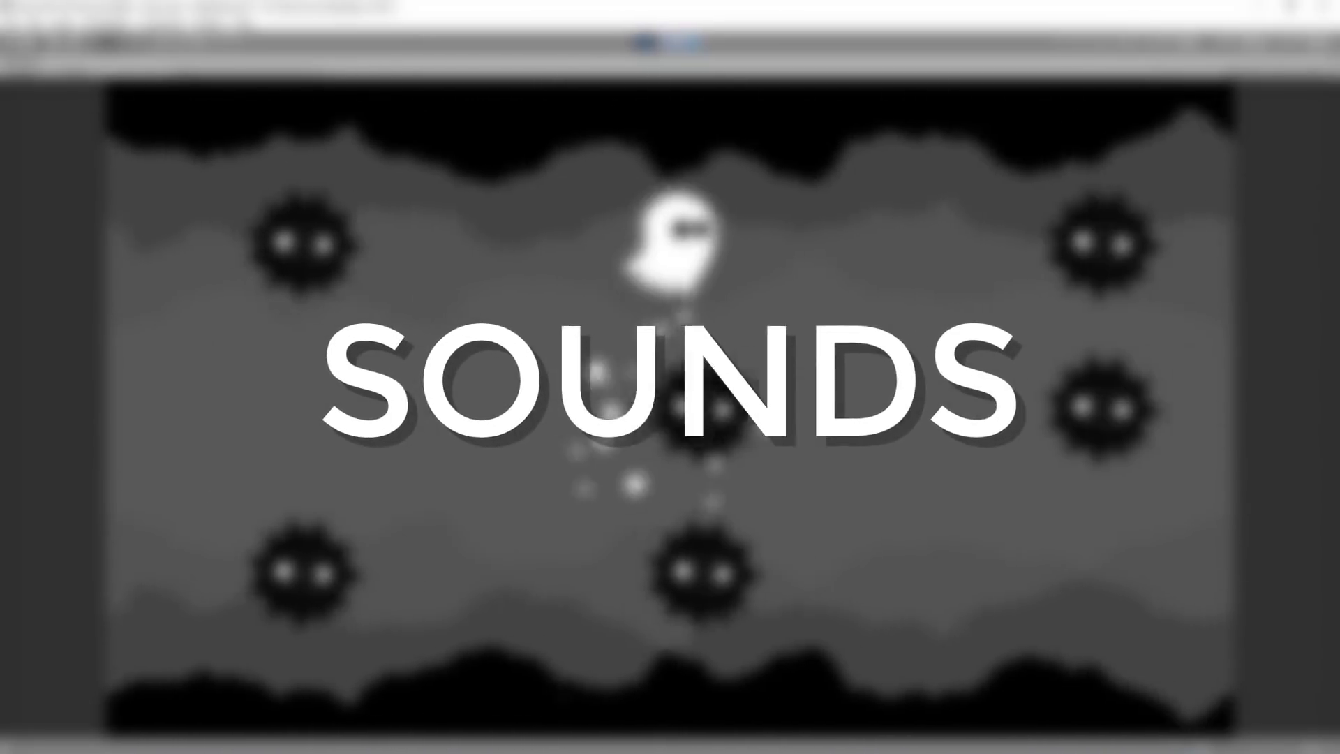
key("Down")
key("Down")
key("Up")
key("Down")
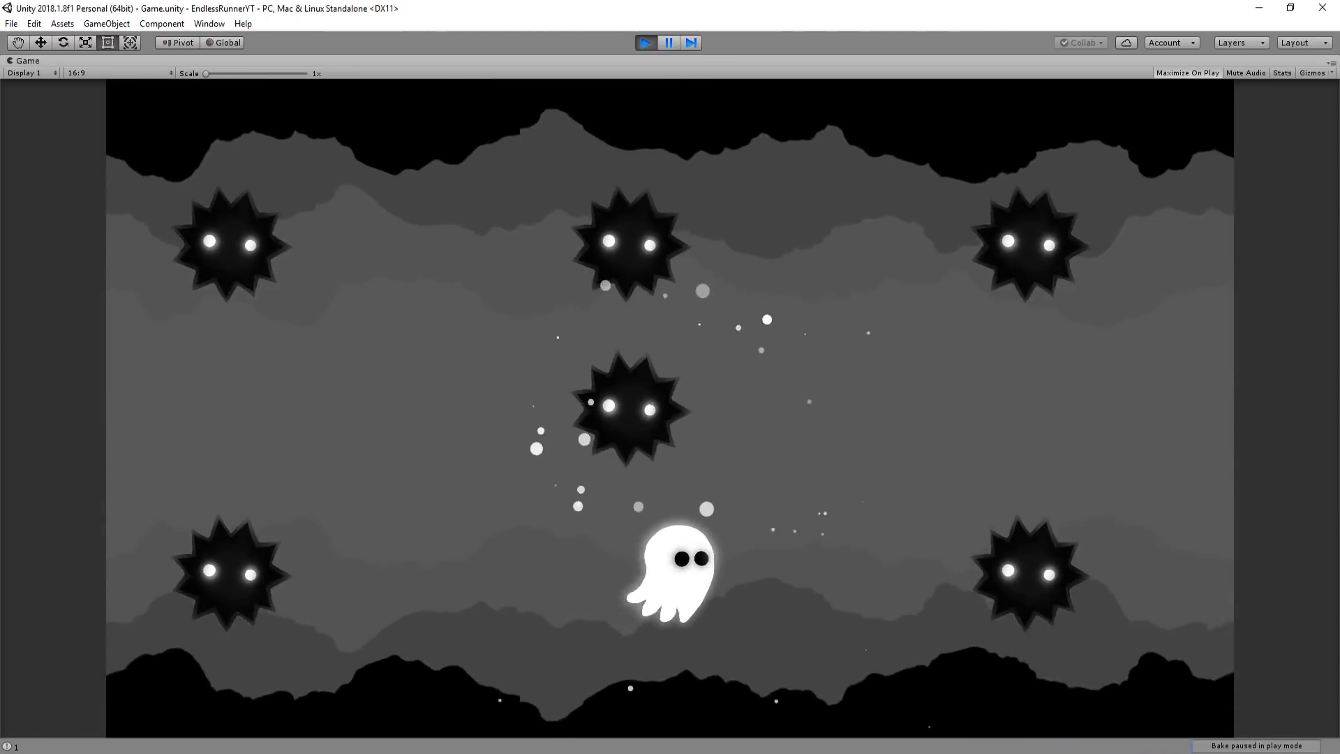
key("Up")
key("Down")
key("Up")
key("Up")
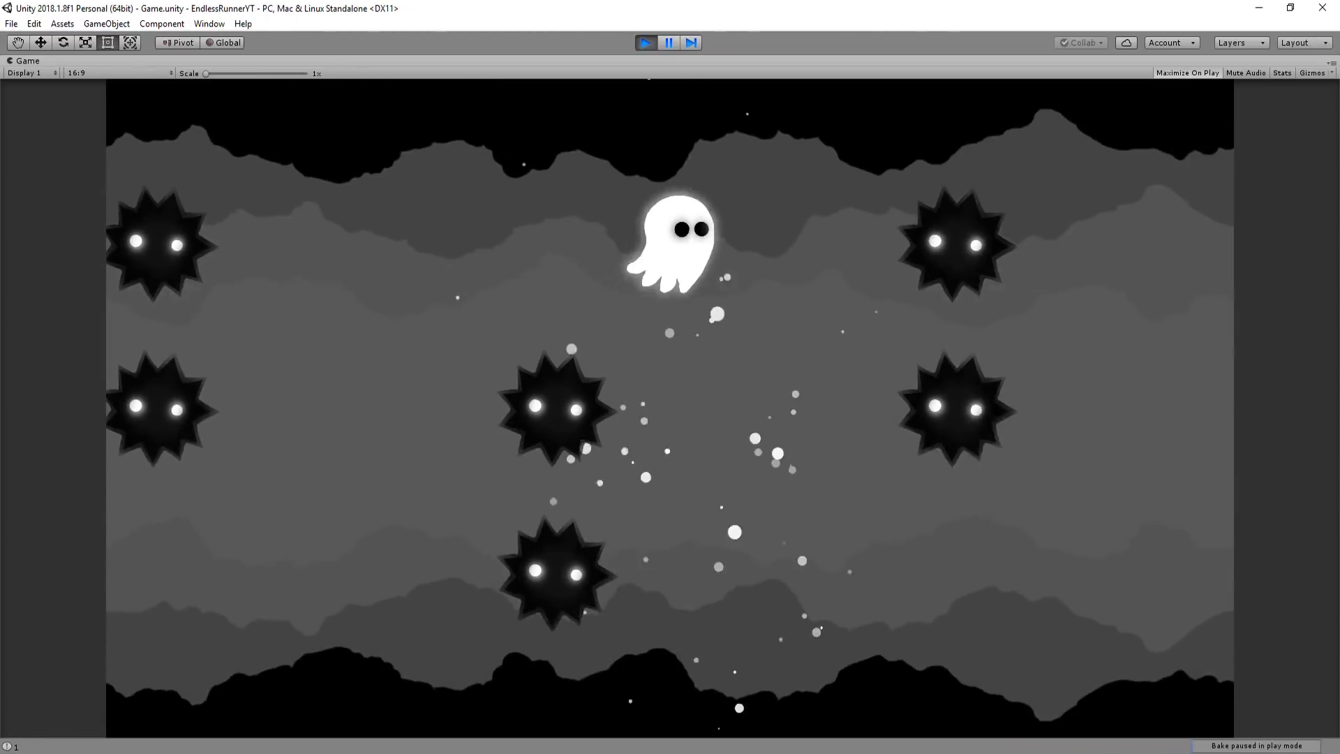
key("Down")
key("Down")
key("Up")
key("Up")
key("Down")
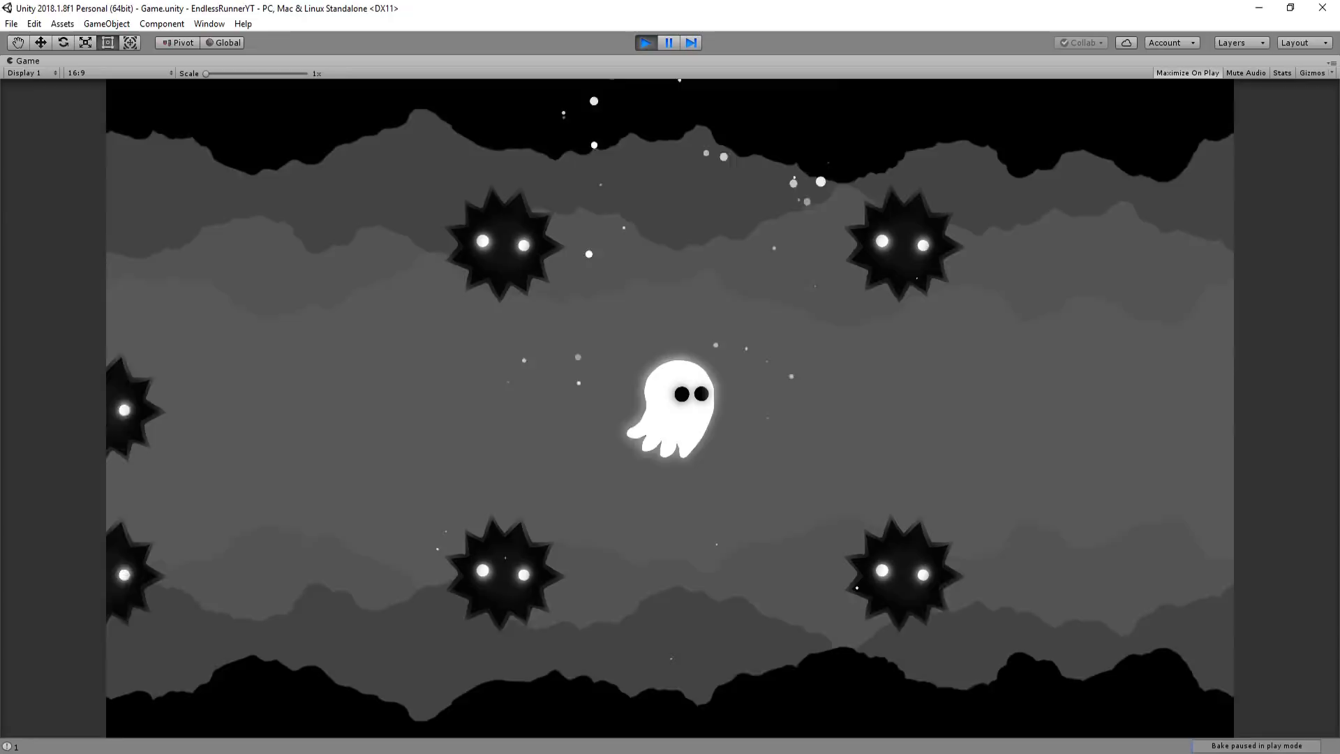
key("ctrl+p")
key("ctrl+p")
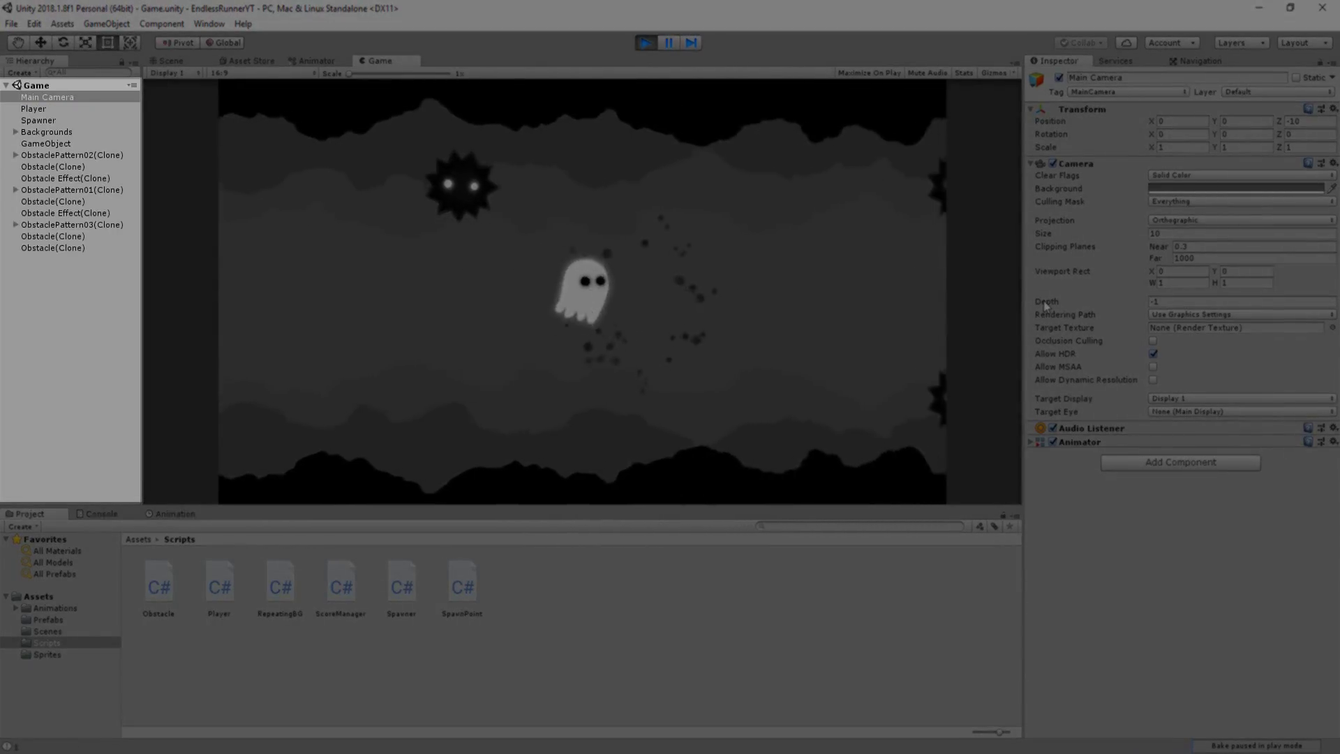
- Keep dodging obstacles by moving the ghost up and down between lanes
key("Down")
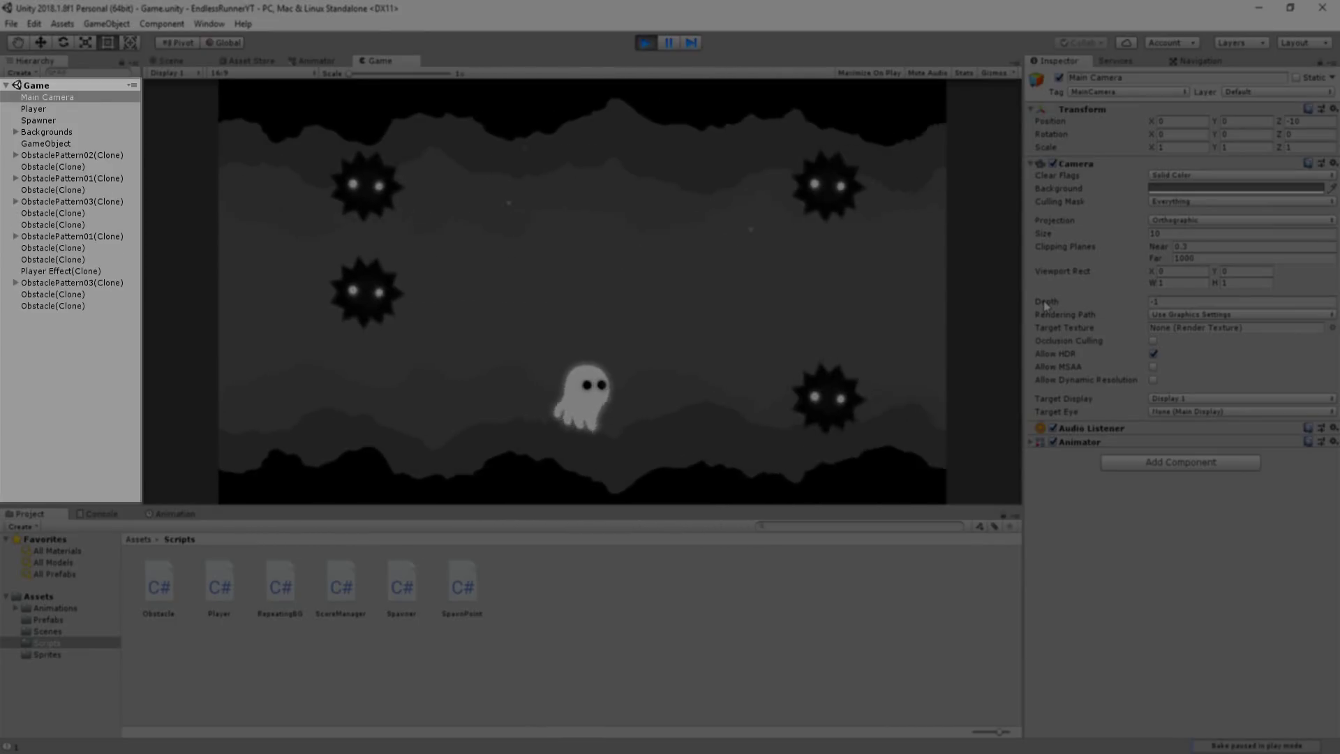
key("Up")
key("Down")
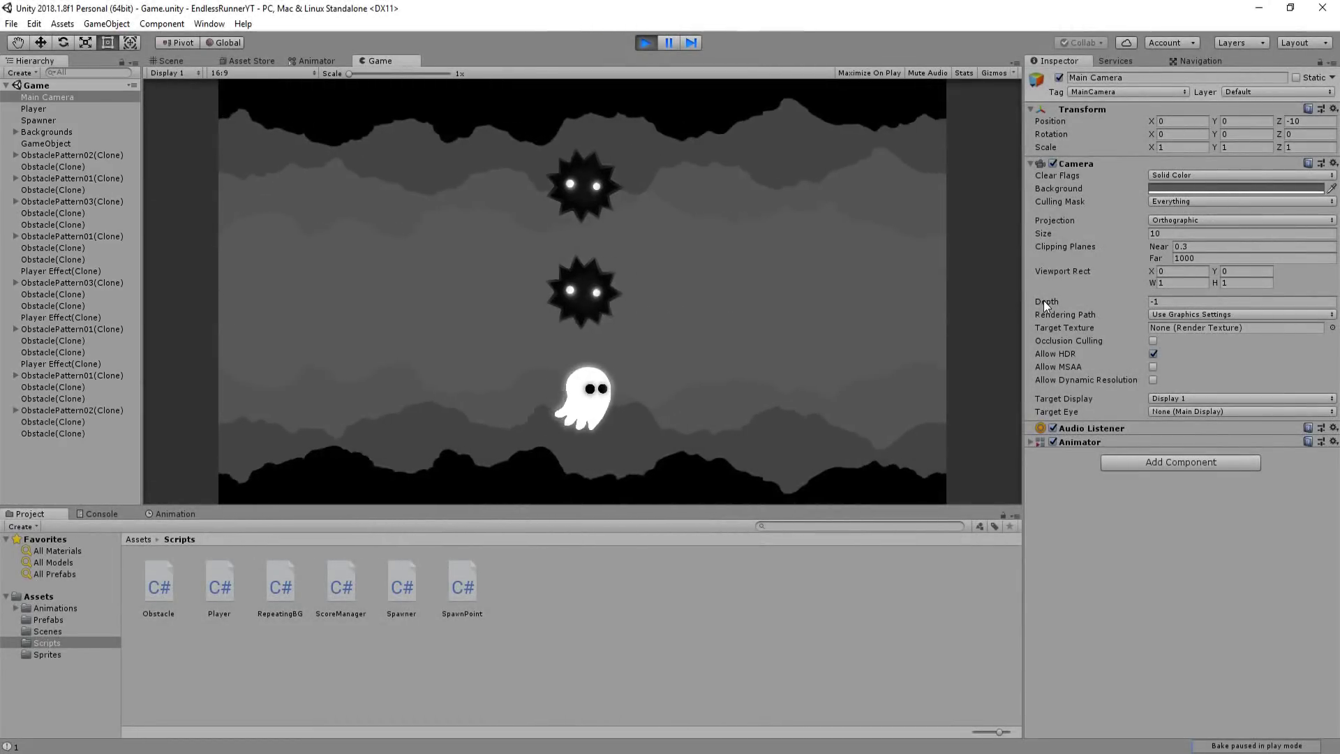
key("Up")
key("Up")
key("Down")
key("Down")
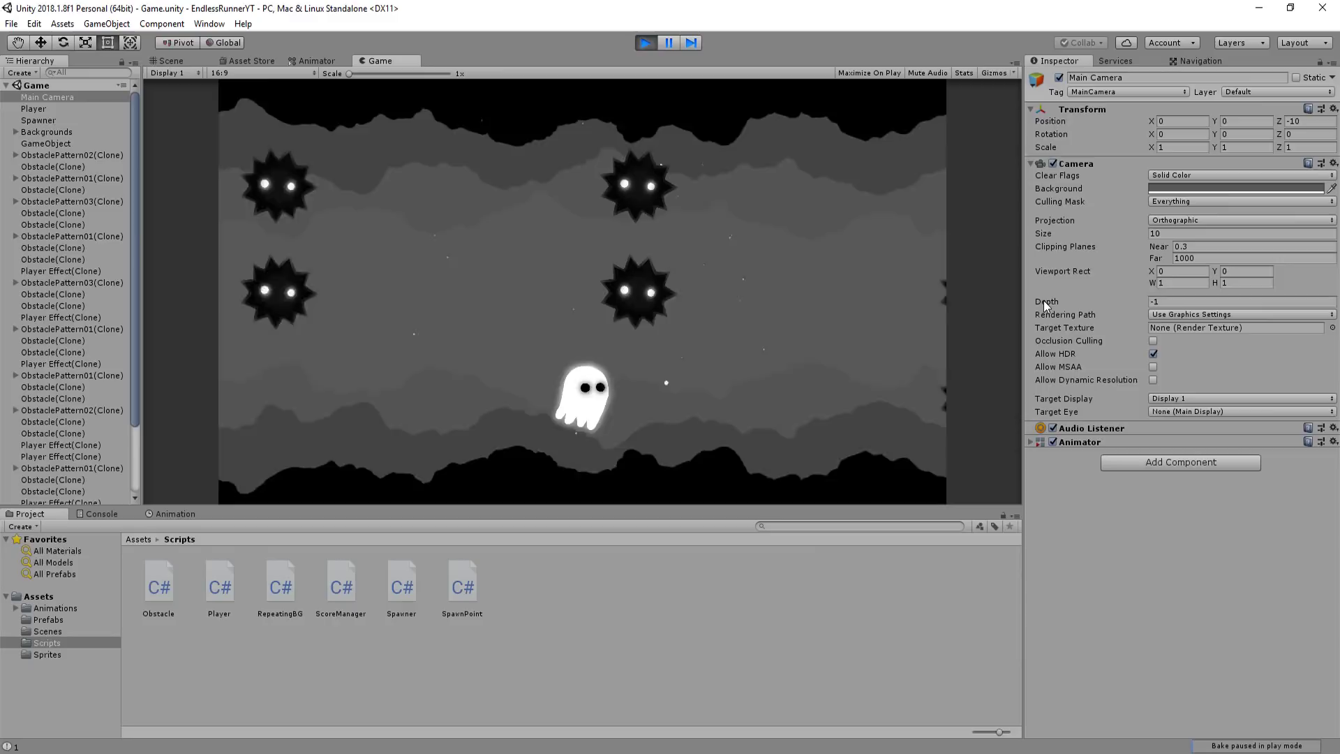
key("Up")
key("Up")
key("Down")
key("Down")
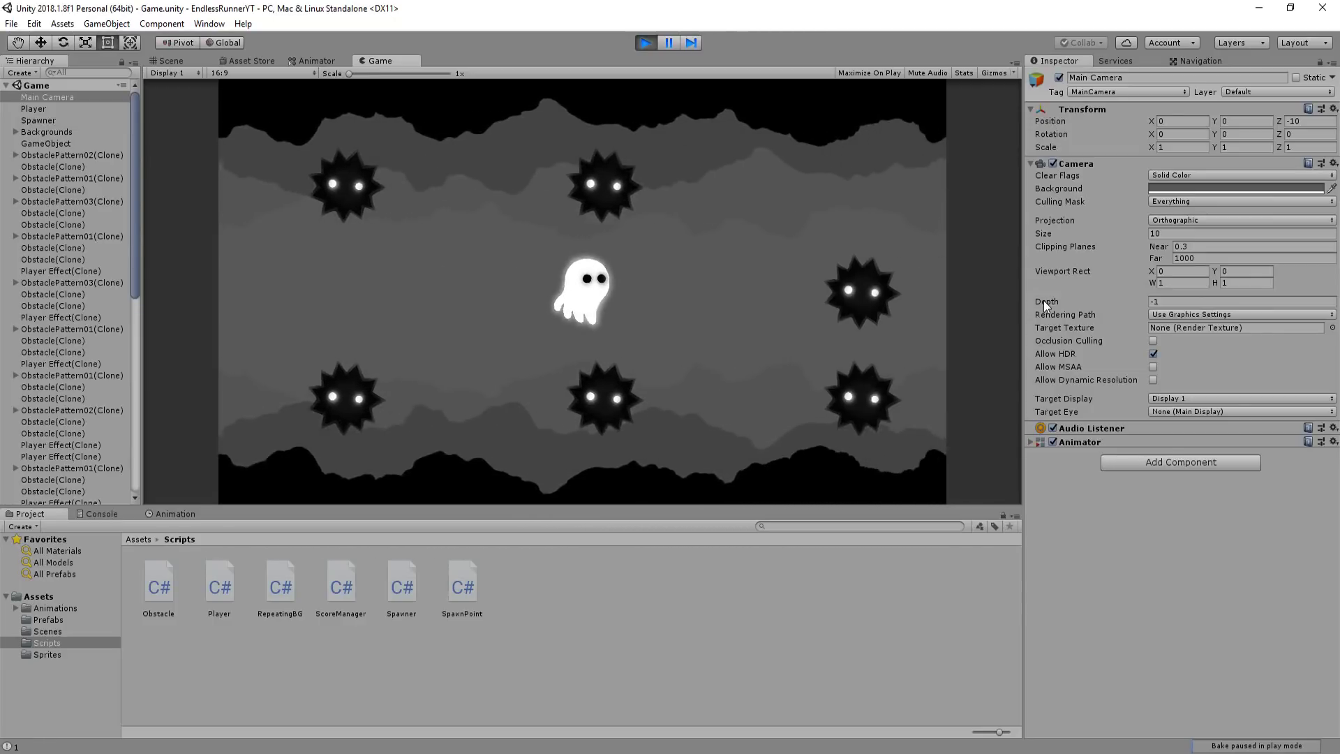
- Stop the play test and create a new C# script in the Scripts folder
key("ctrl+p")
right_click(583, 632)
mouse_move(628, 331)
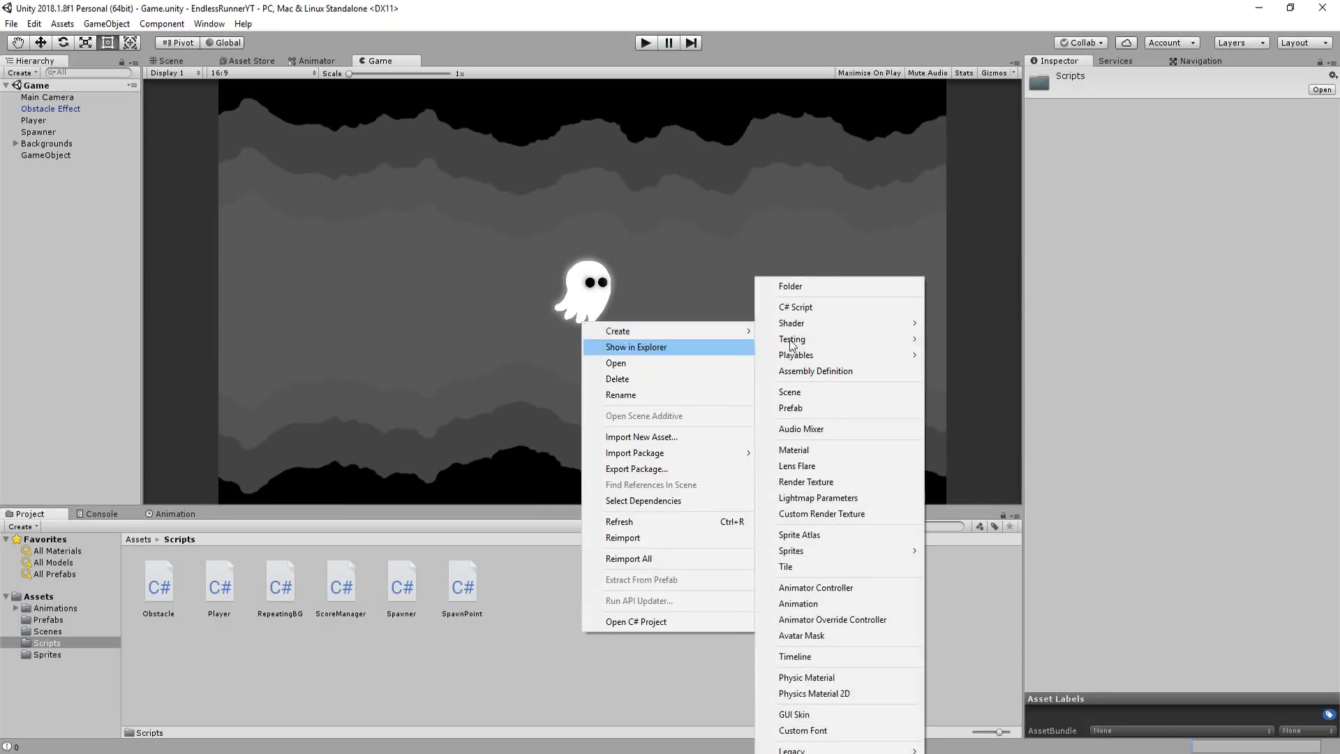
left_click(831, 307)
- Name the script Destroyer and add a float lifetime field
type("Destroyer")
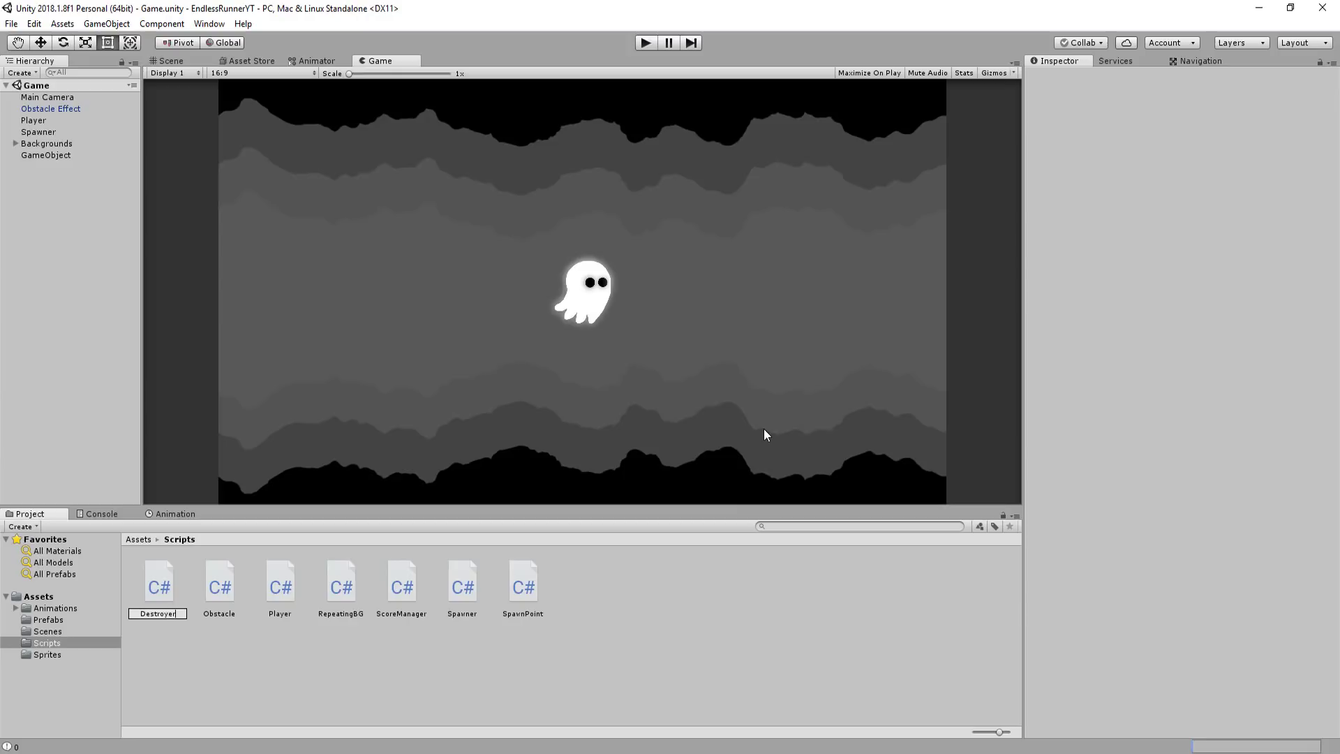
key("Return")
key("Return")
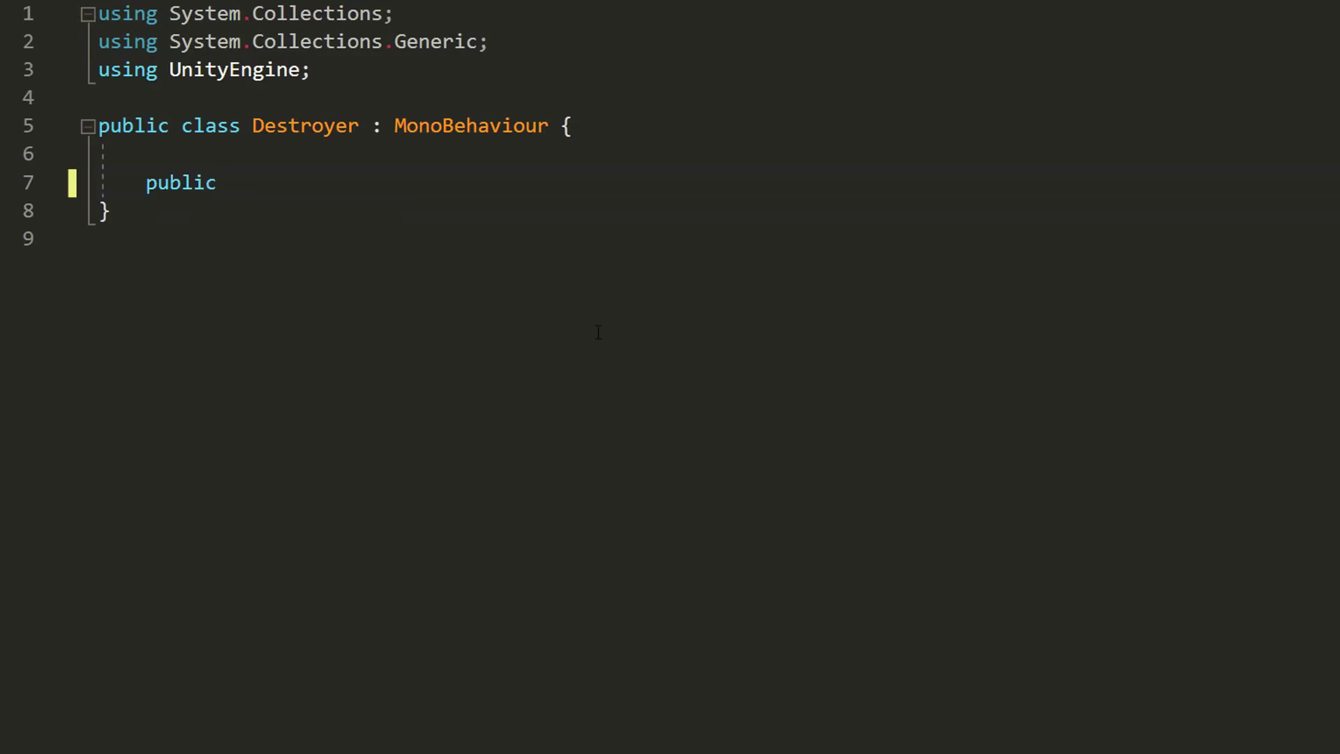
type("float lifetime;")
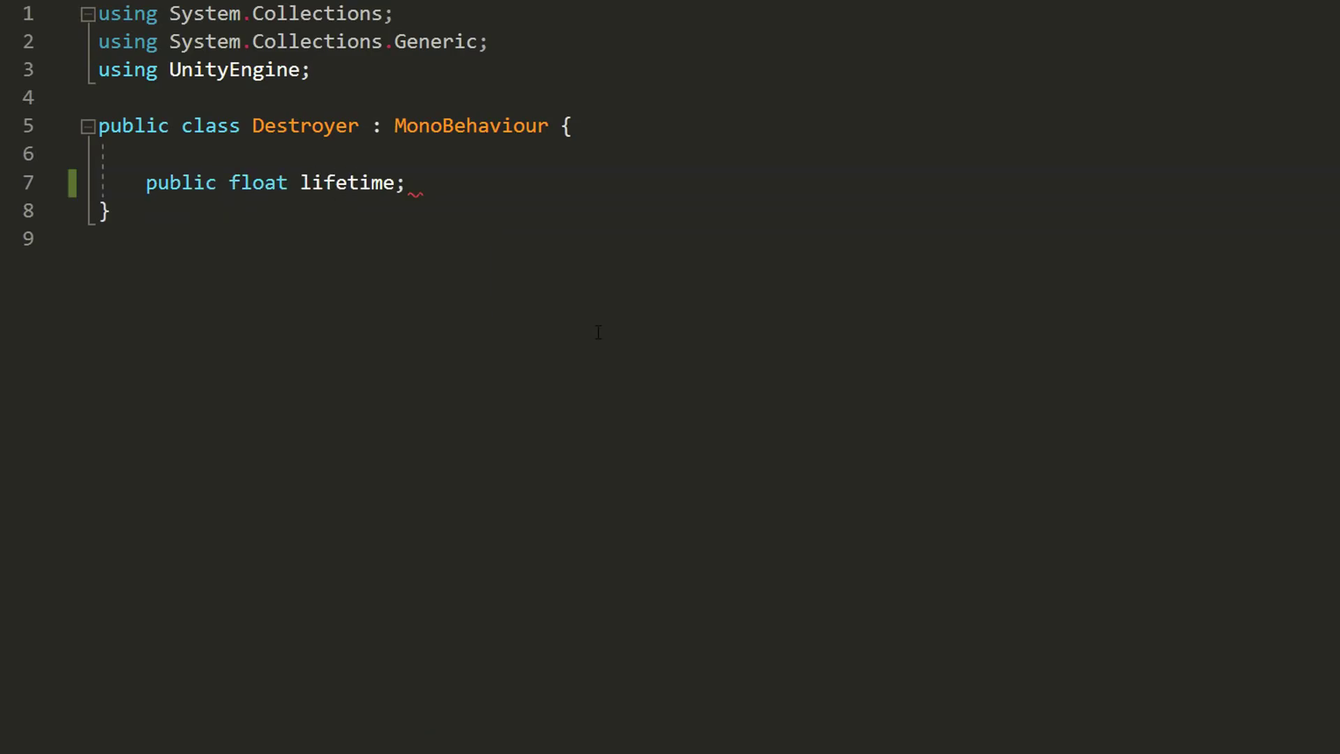
key("Return")
key("Return")
- Add a Start method that calls Destroy(gameObject, lifetime)
type("private void Start()")
key("Return")
type("{")
key("Return")
type("Destroy()")
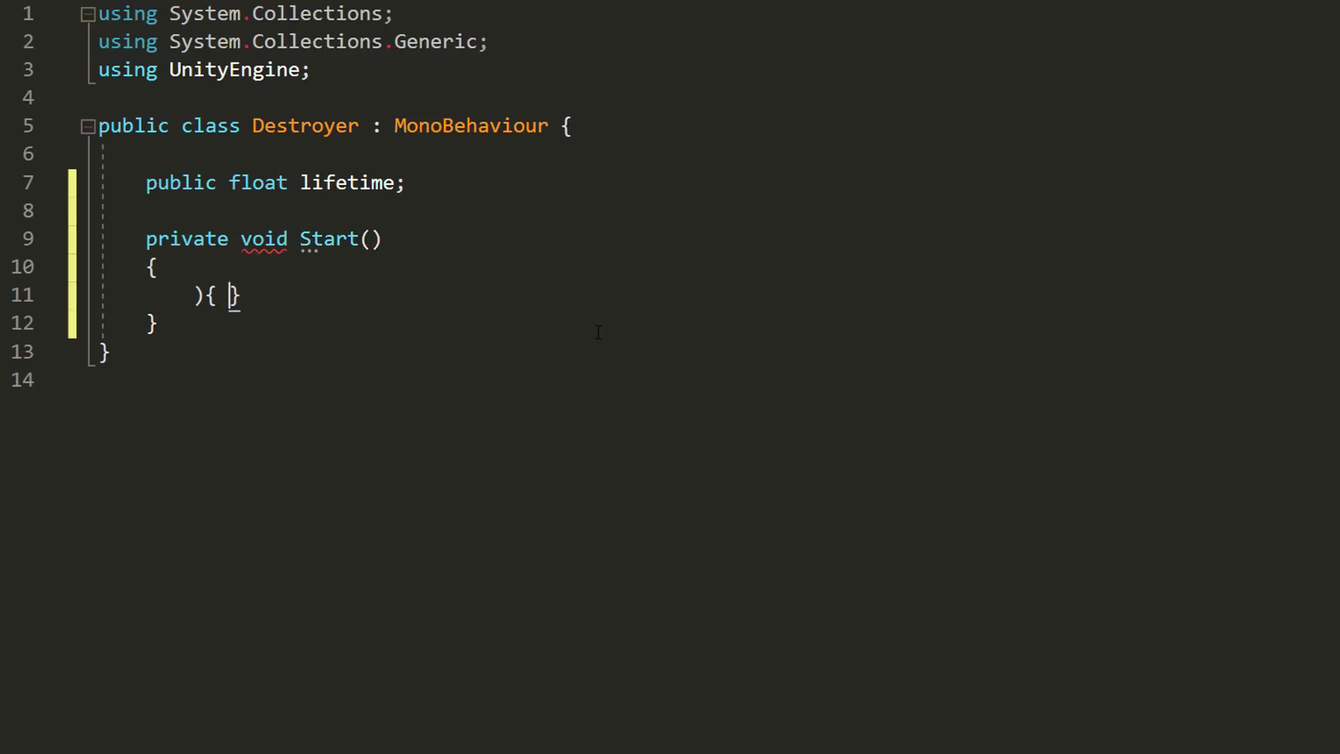
type(";")
key("Left")
key("Left")
type("gameObject")
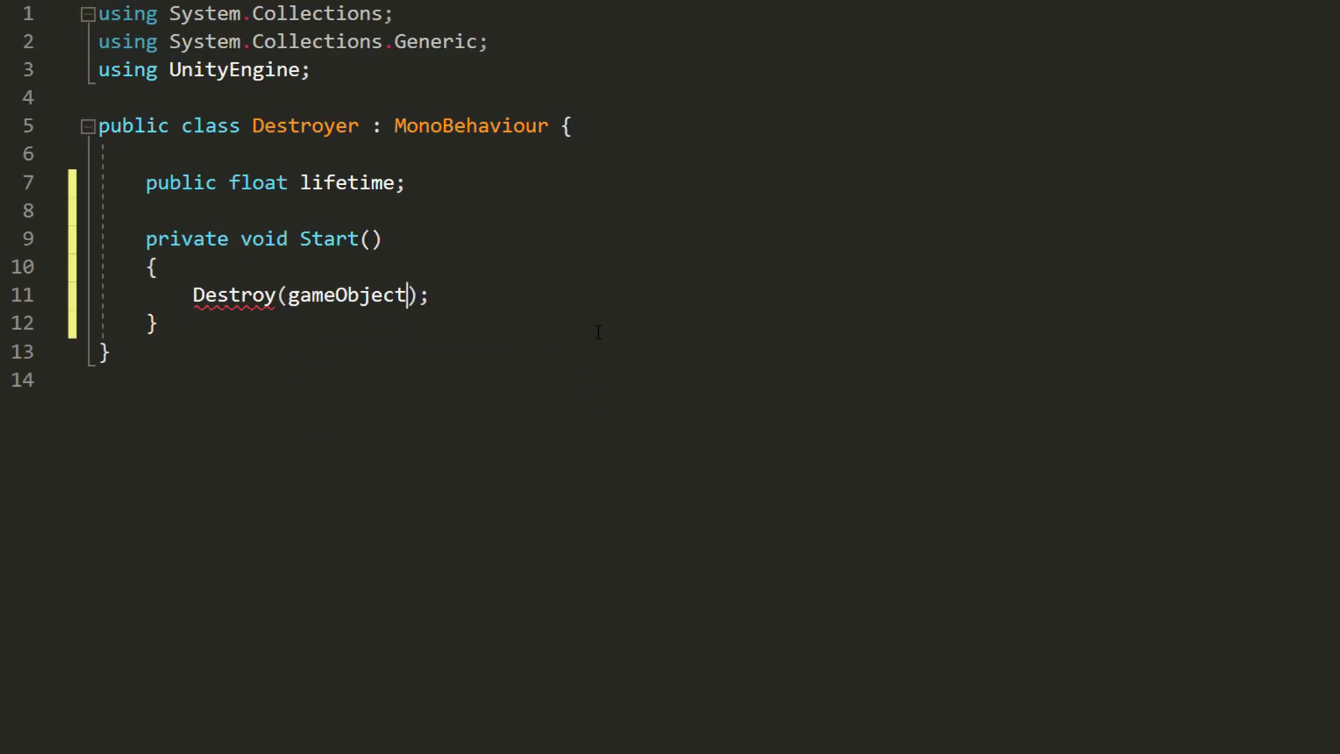
type(", ")
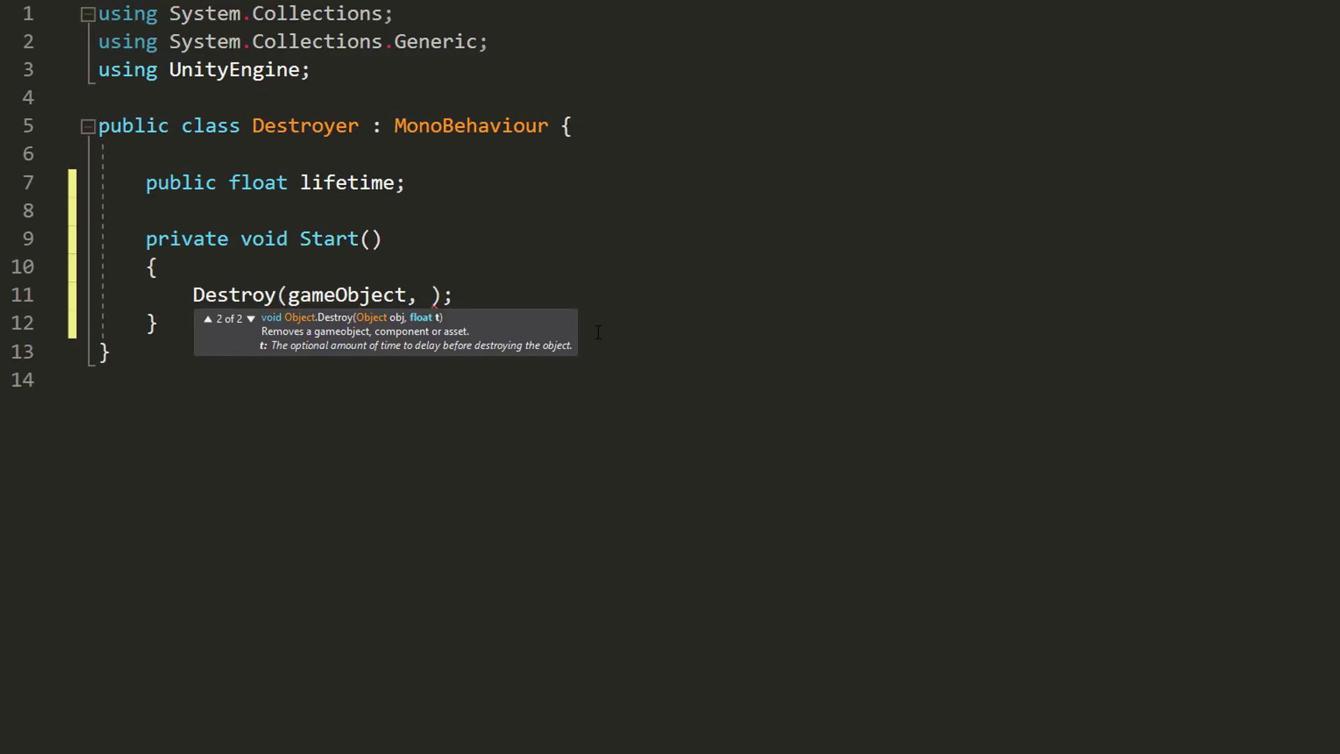
type("lifetime")
left_click(708, 299)
- Save the script and give the Obstacle prefab a Destroyer component with Lifetime 1
key("ctrl+s")
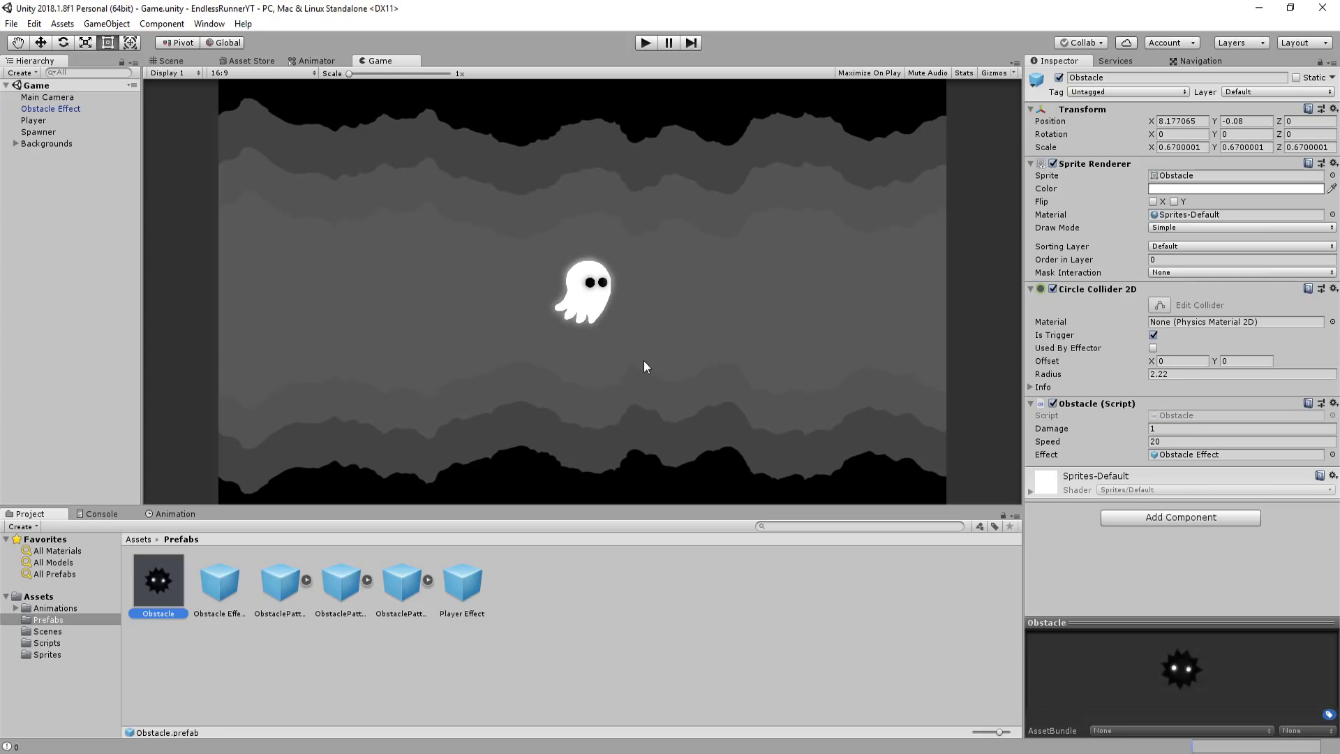
left_click(1153, 516)
type("dest")
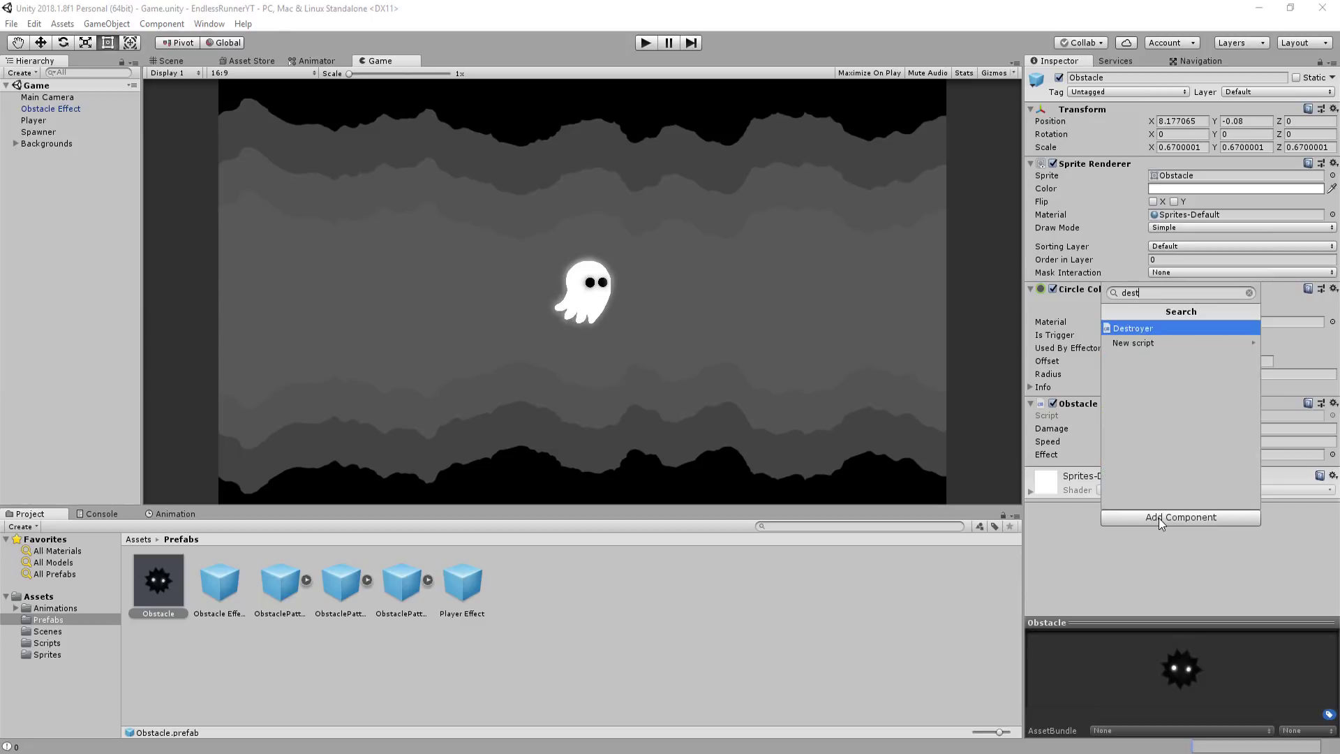
key("Return")
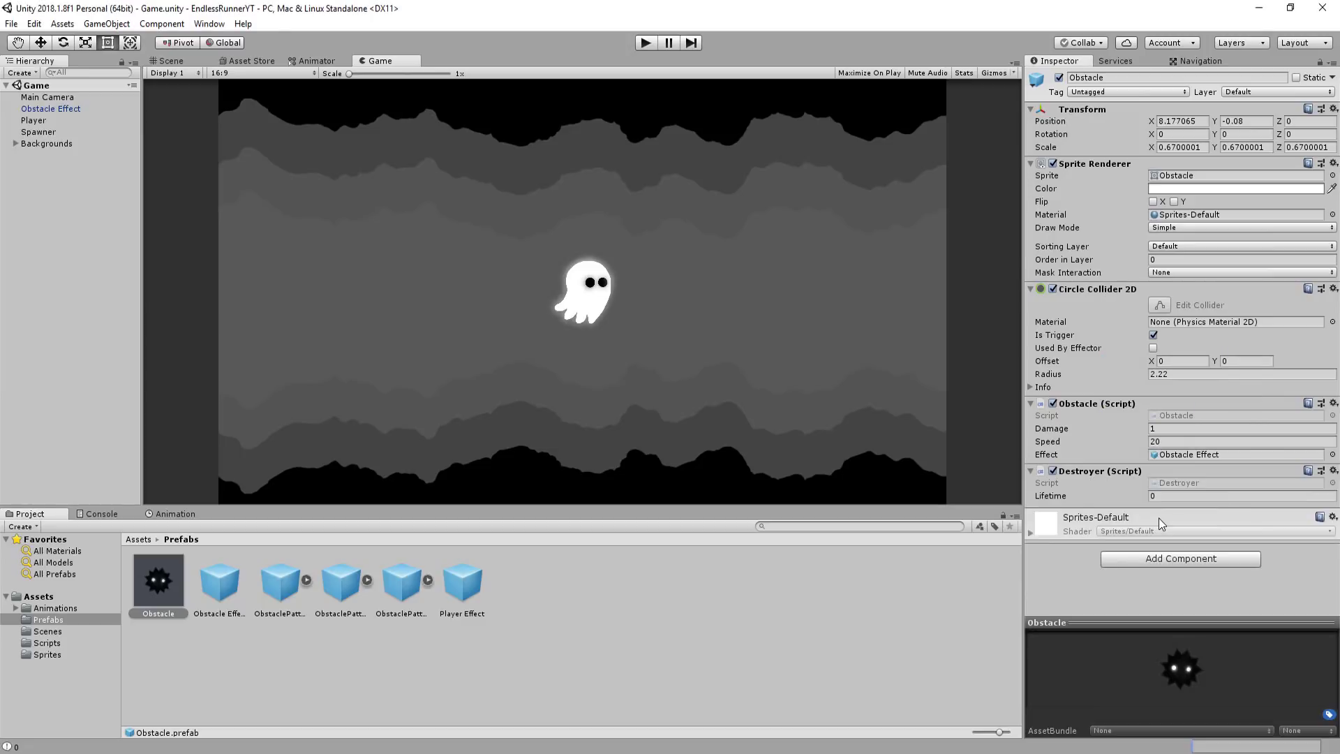
left_click(1161, 497)
type("1")
- Add Destroyer to the three ObstaclePattern prefabs and set their Lifetime to 2
left_click(280, 582)
left_click(401, 583, "shift")
left_click(1142, 172)
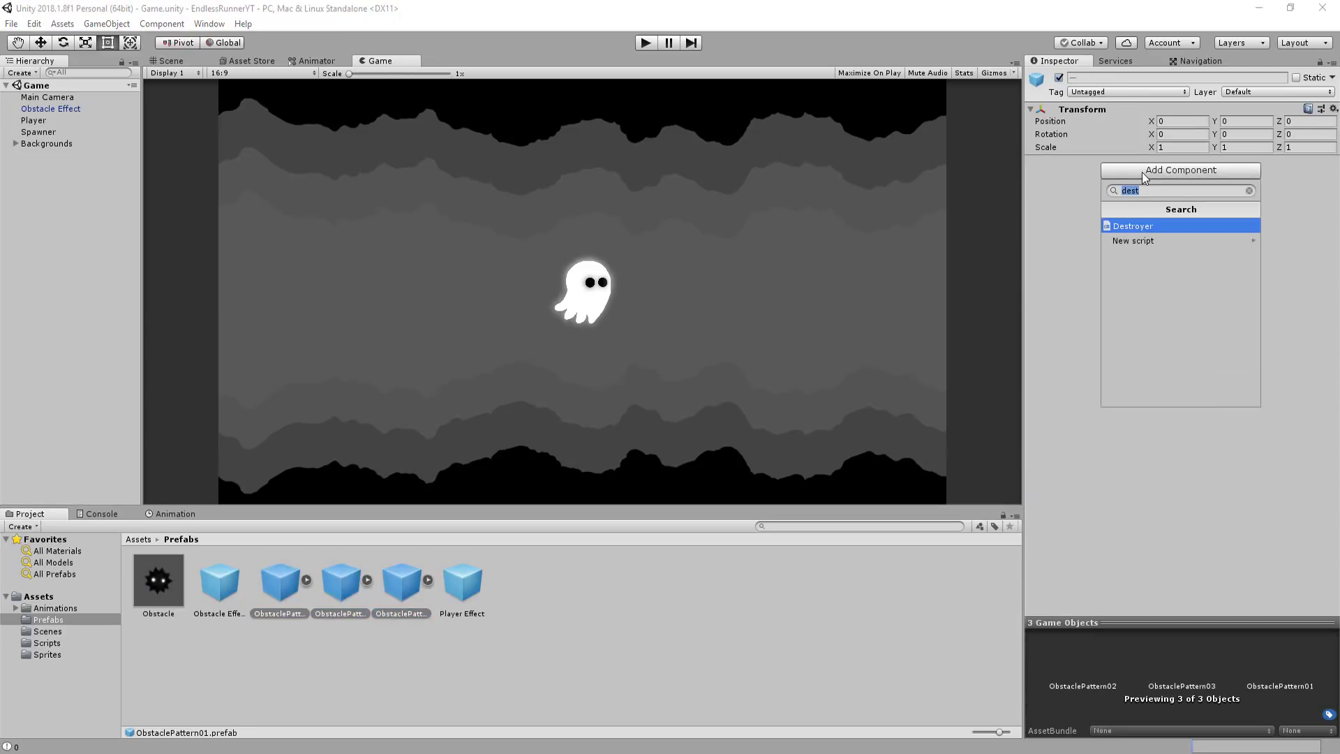
key("Return")
left_click(1176, 189)
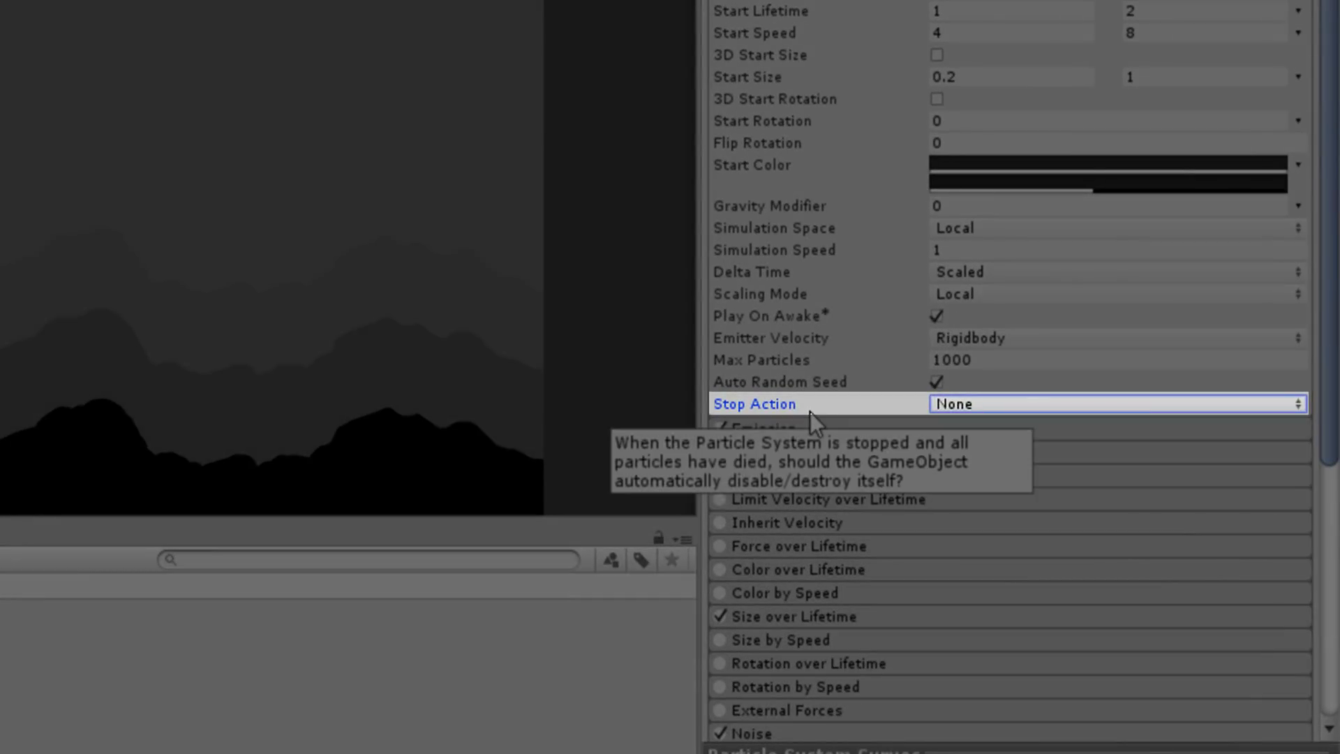
- Set the Obstacle Effect particle system's Stop Action to Destroy
left_click(1047, 403)
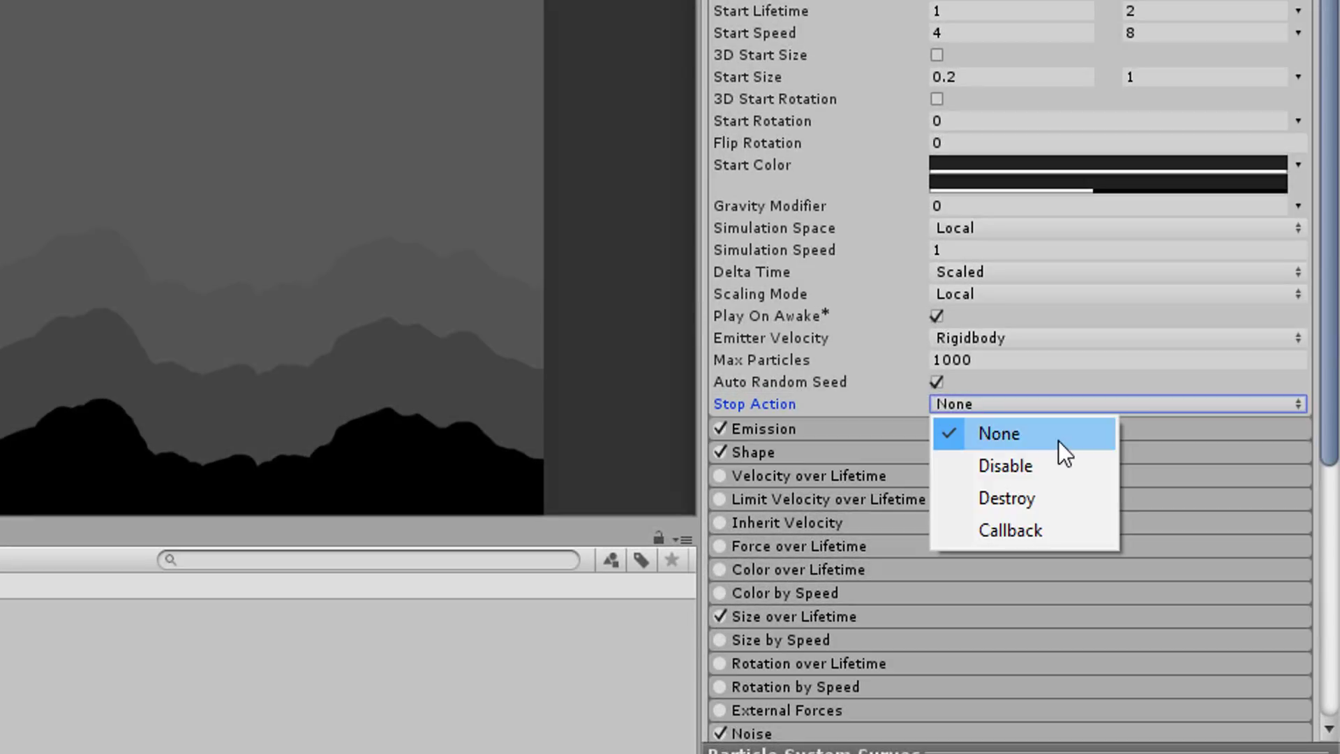
left_click(1037, 500)
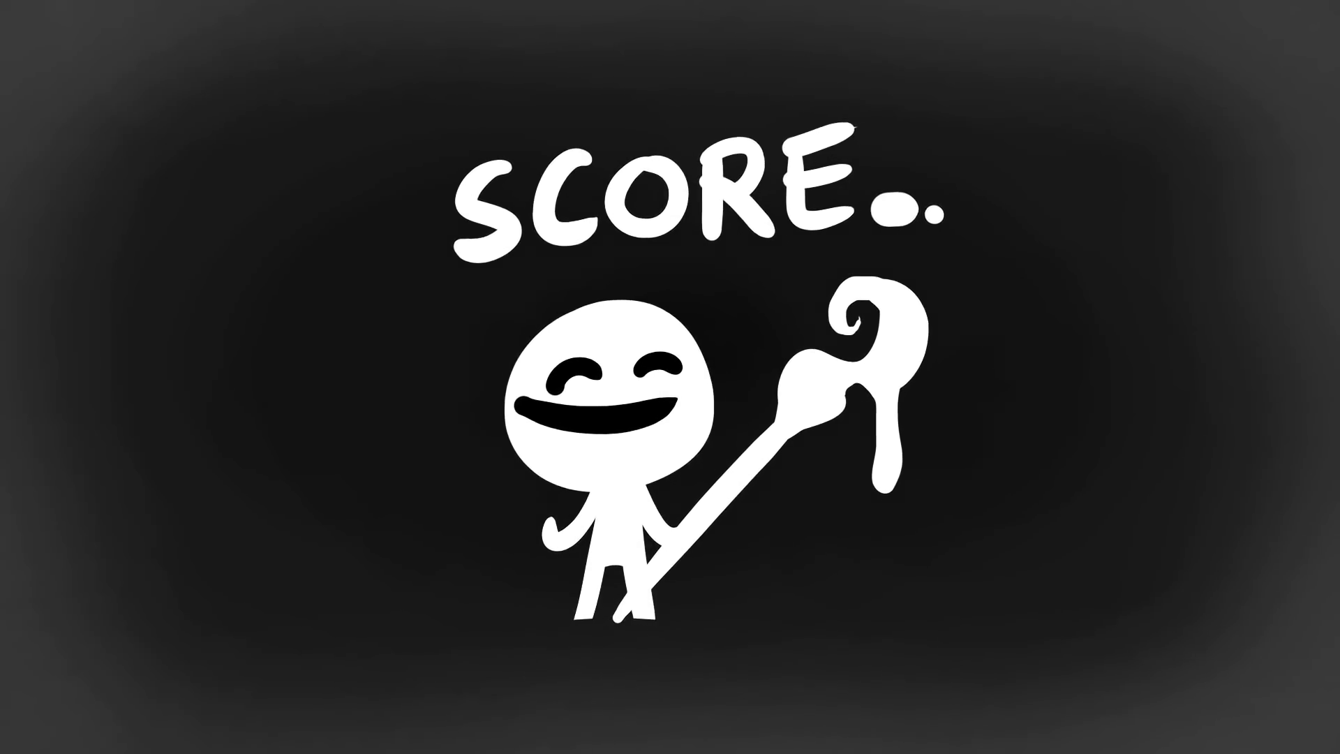
- Create an empty object named Score Manager, reset its Transform, and move it left of the play area
left_click(30, 73)
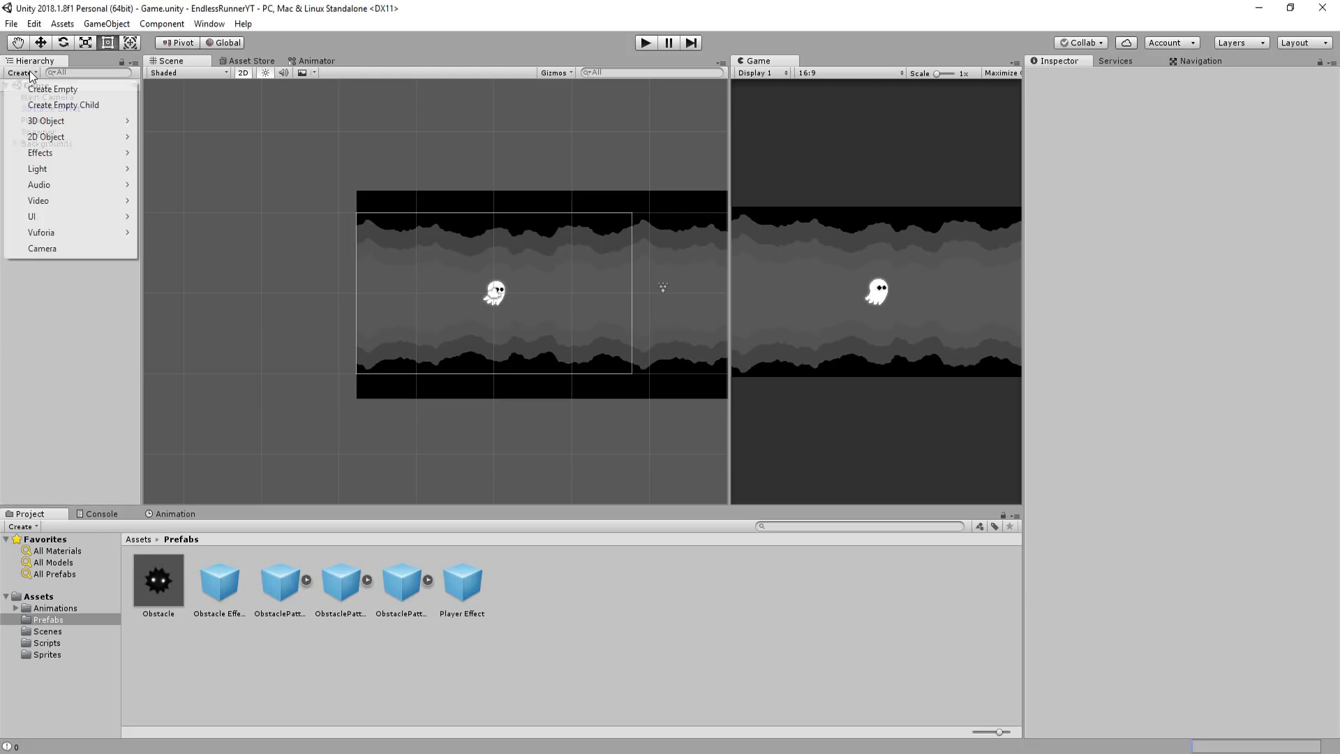
left_click(49, 91)
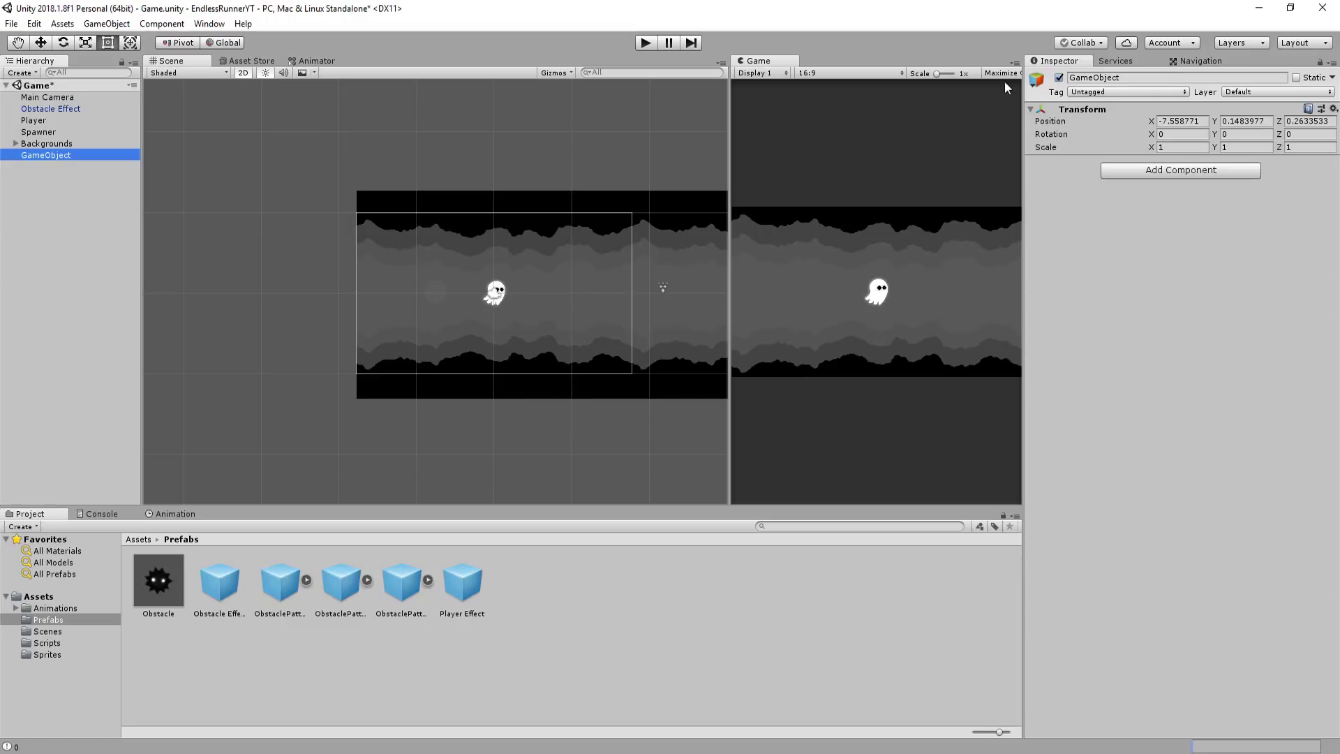
left_click(1148, 76)
type("Score Manager")
left_click(1333, 108)
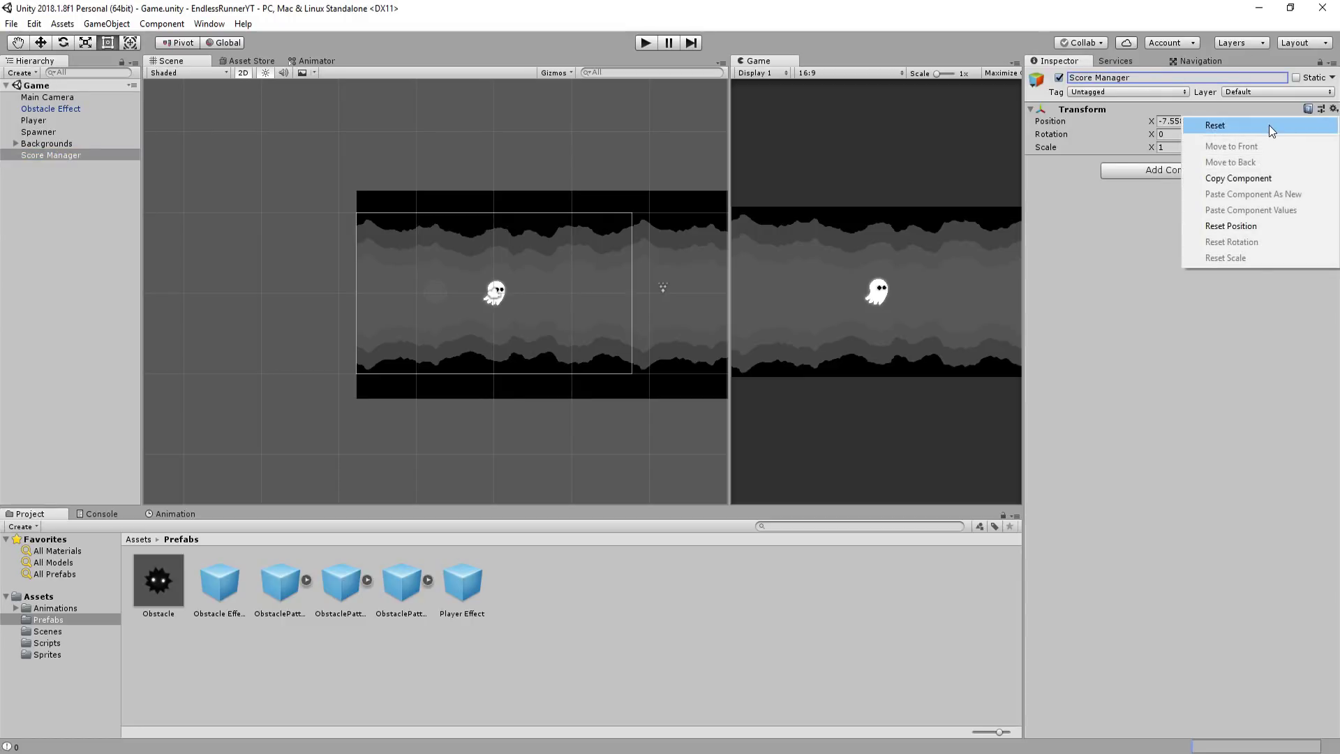
left_click(1269, 124)
left_click_drag(532, 292, 406, 283)
middle_click_drag(415, 288, 433, 292)
- Add a Box Collider 2D, enlarge its vertical size, and make it a trigger
left_click(1181, 169)
type("box")
key("Down")
key("Return")
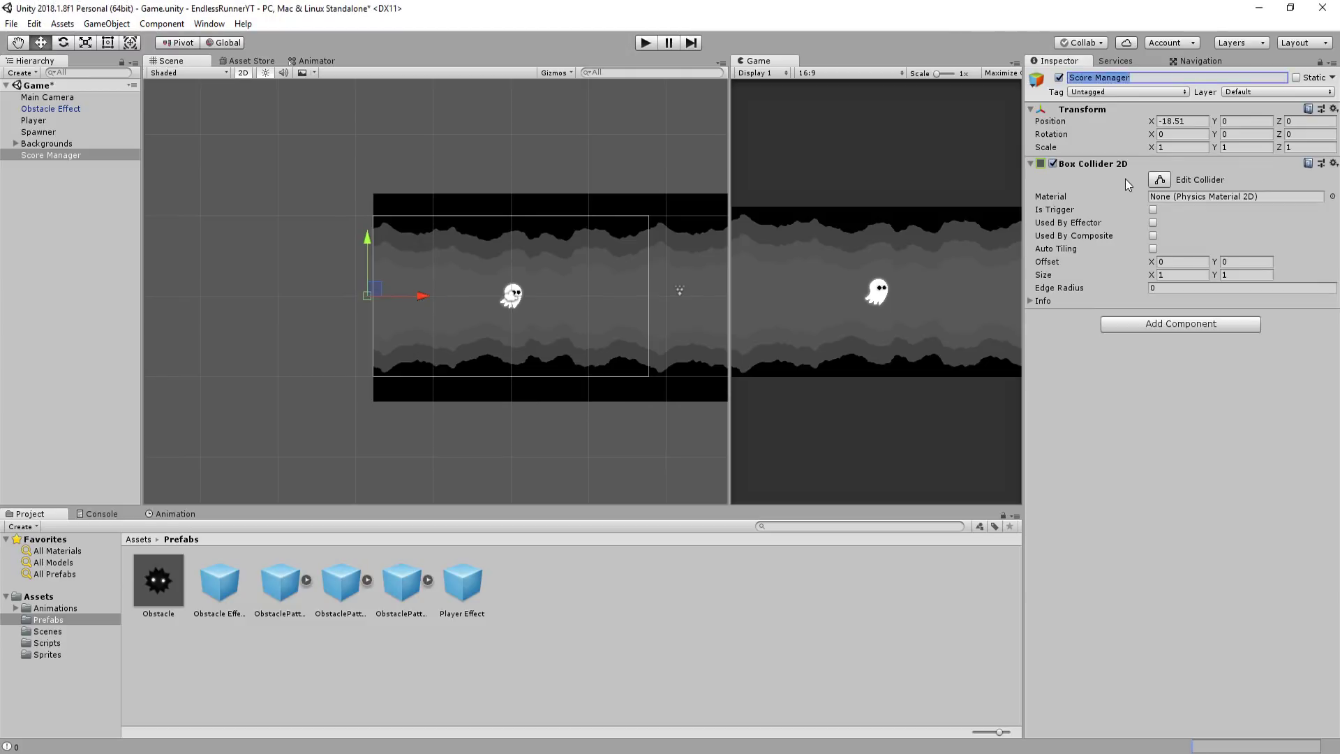
left_click(1214, 275)
type("1.26")
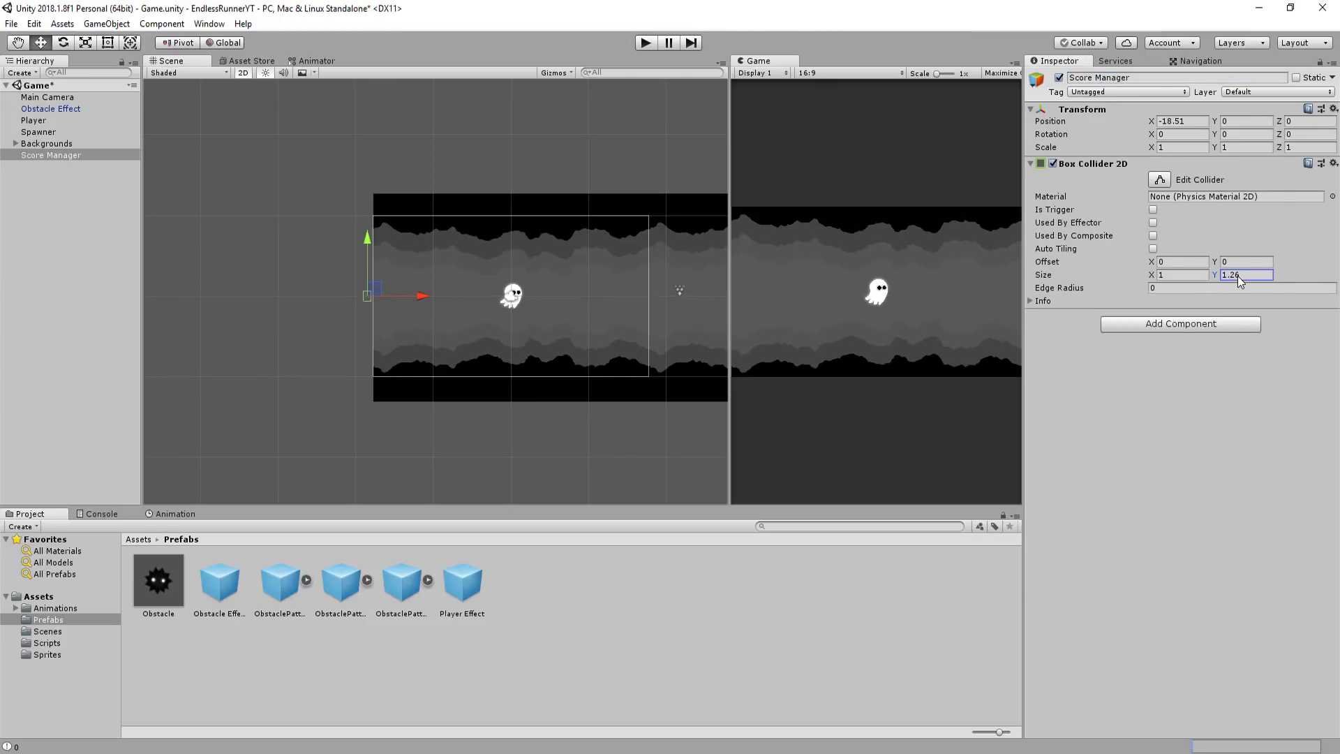
key("Home")
key("Delete")
type("7")
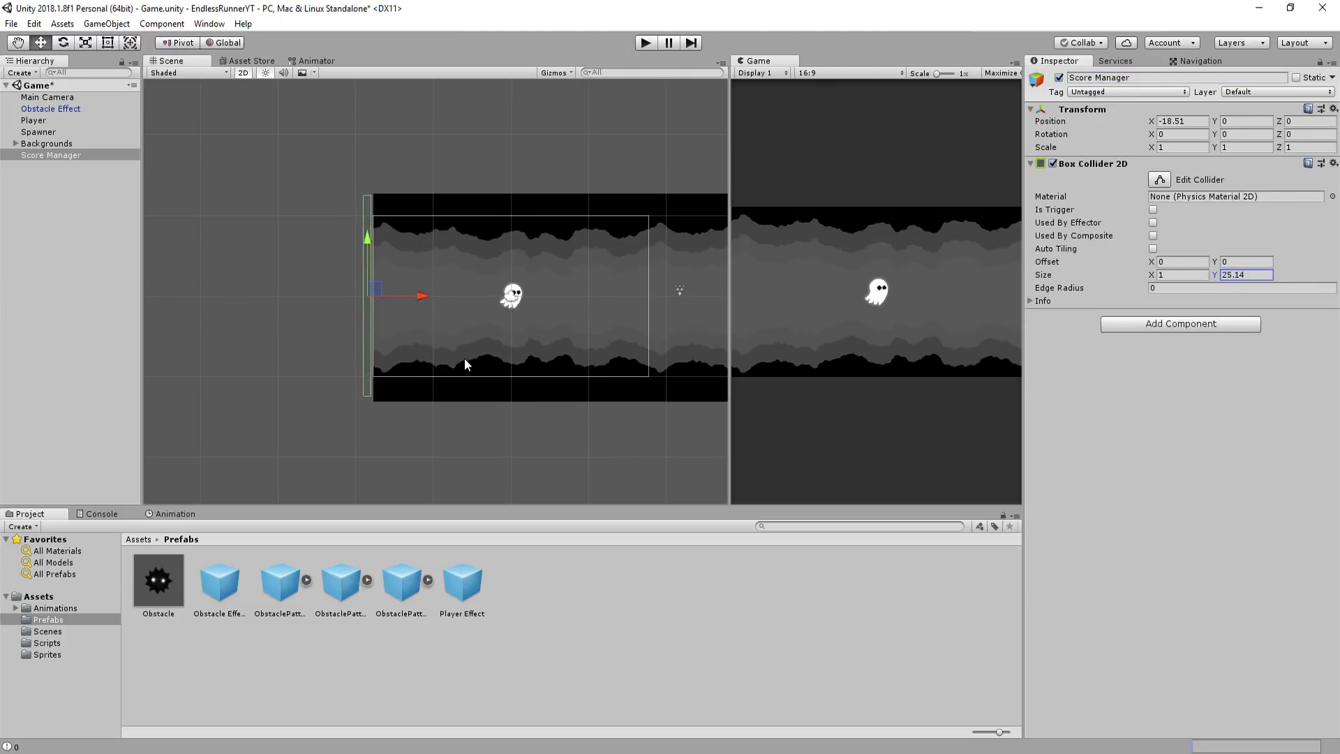
left_click(1153, 210)
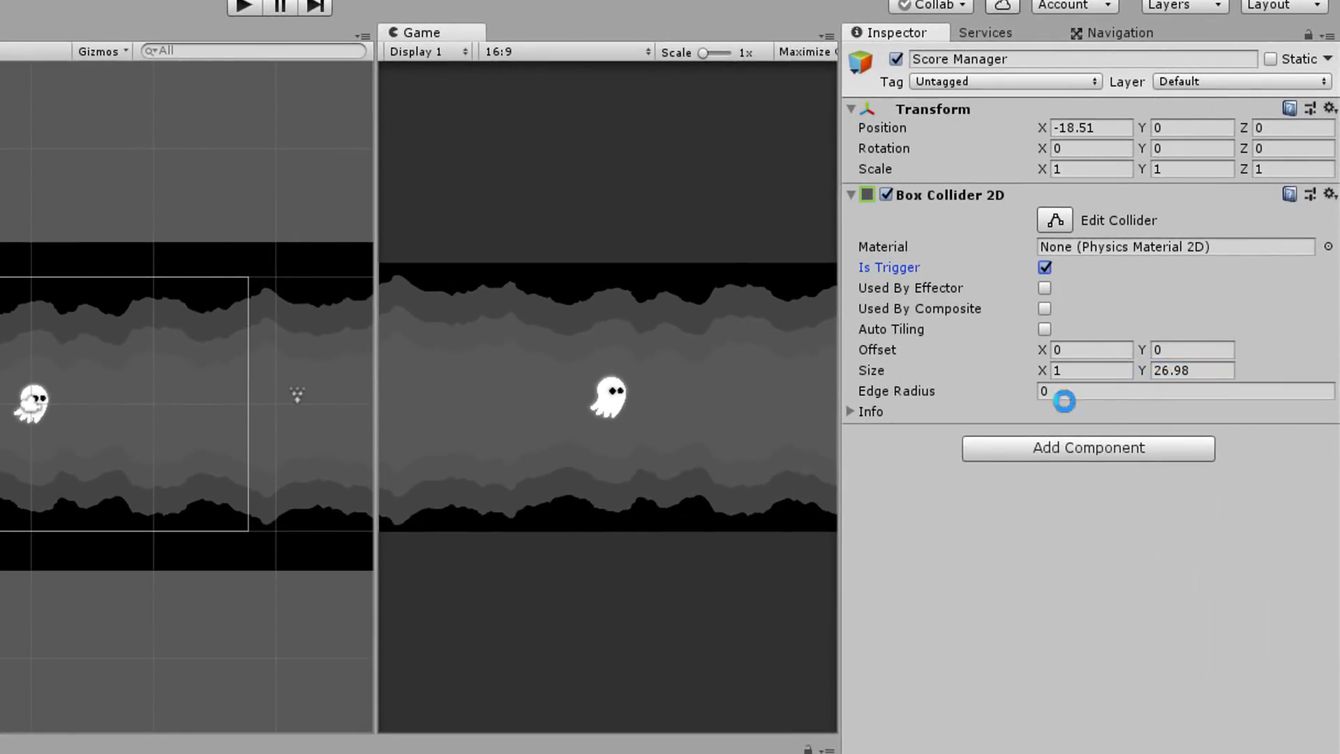
- Add a Rigidbody 2D with Body Type set to Kinematic
left_click(1041, 444)
type("rigi")
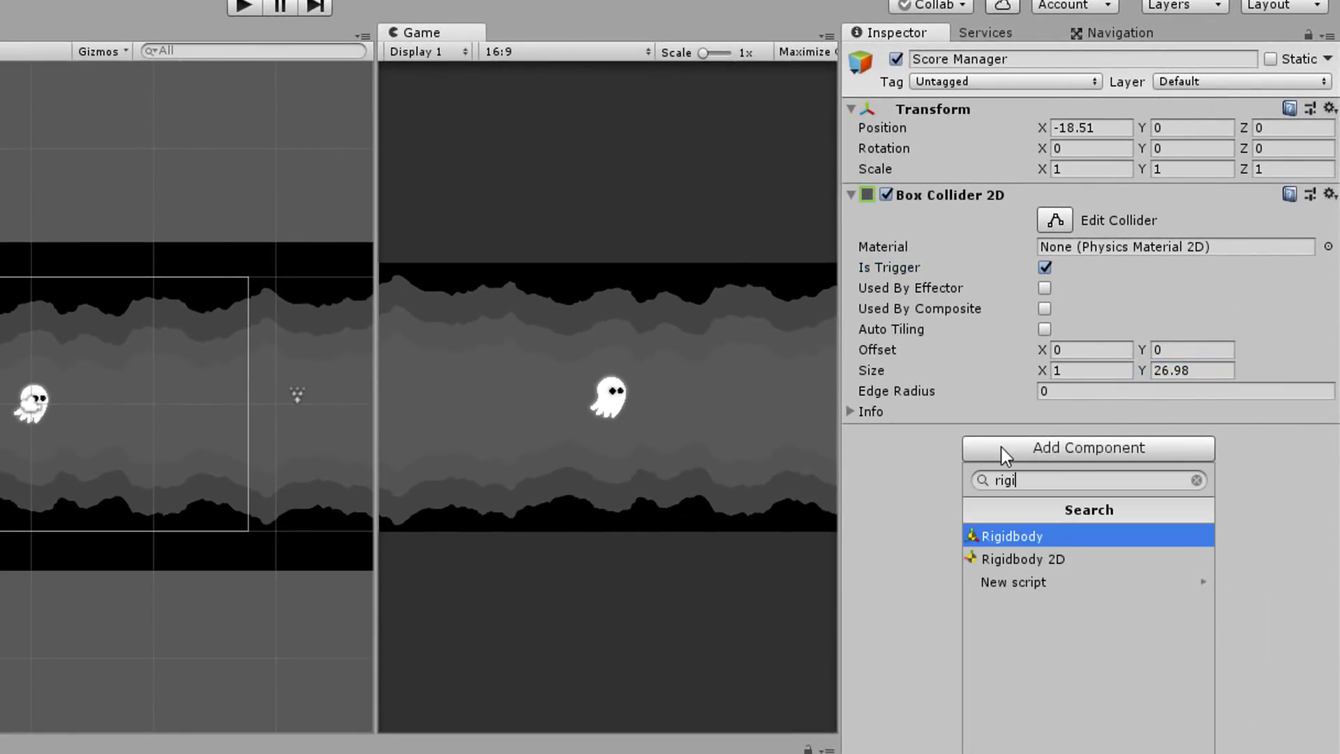
key("Down")
key("Return")
left_click(1068, 456)
left_click(1103, 512)
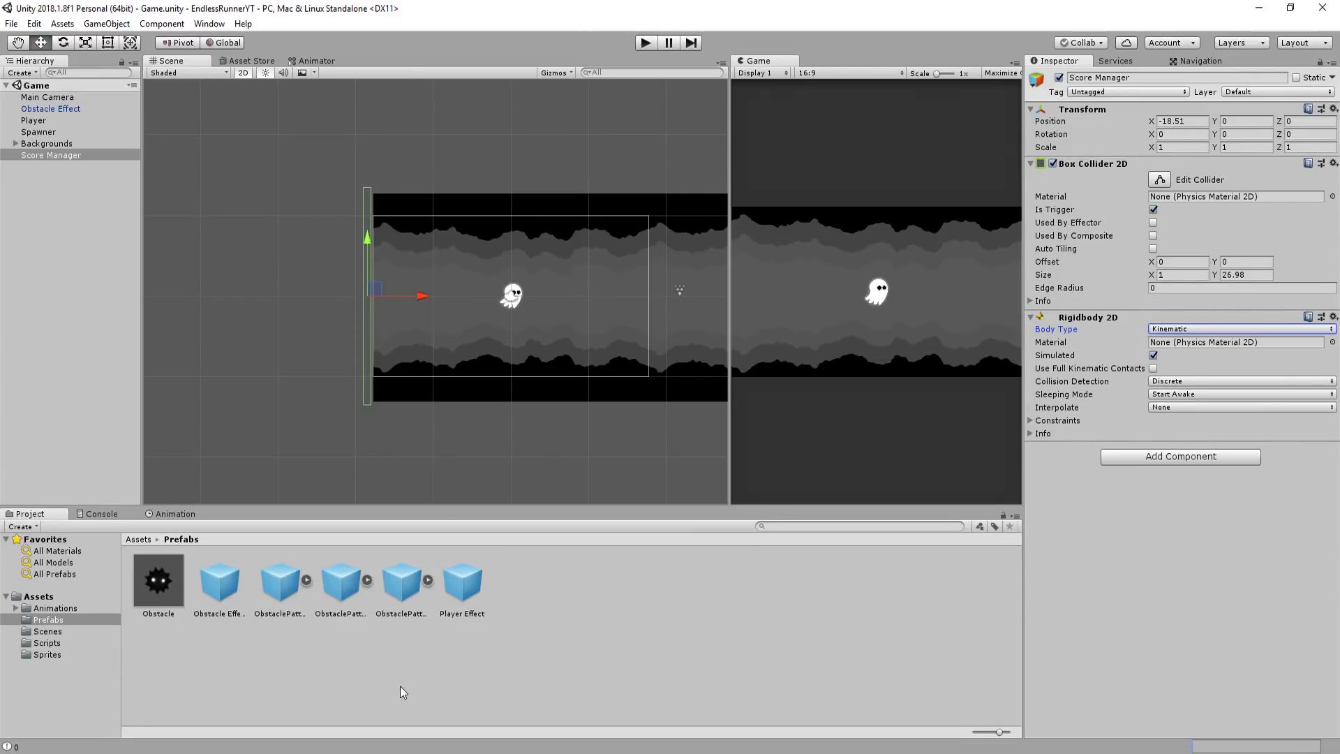
- Create a ScoreManager C# script, attach it to Score Manager, and open it for editing
left_click(47, 642)
right_click(349, 663)
mouse_move(389, 365)
left_click(586, 308)
type("ScoreManager")
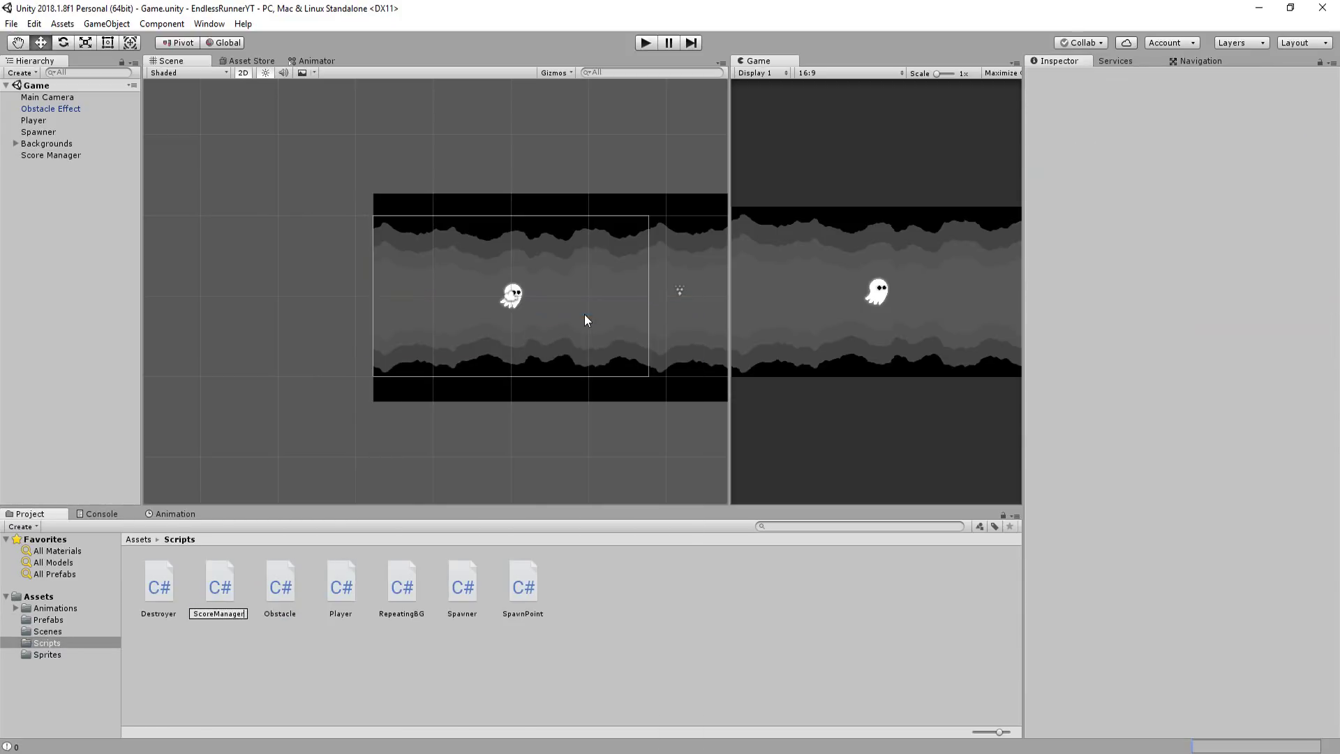
key("Return")
left_click(51, 154)
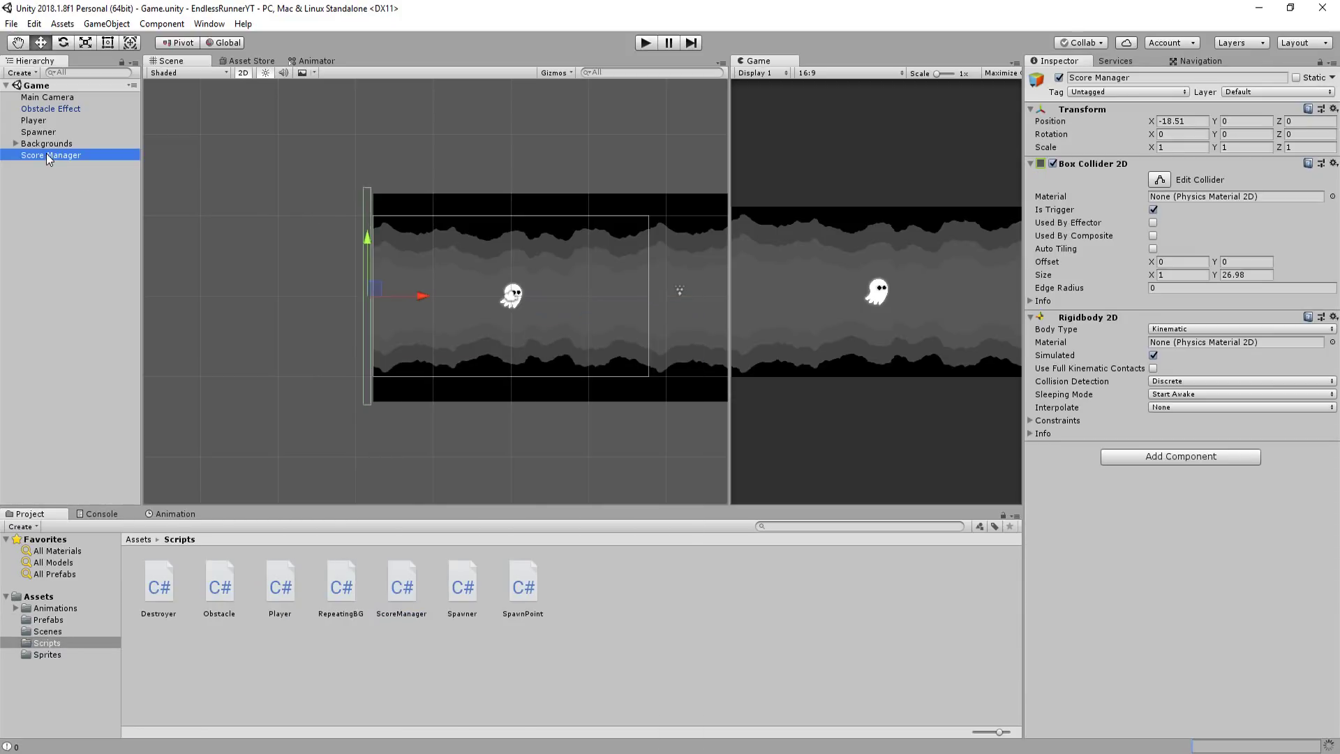
left_click_drag(401, 587, 1190, 473)
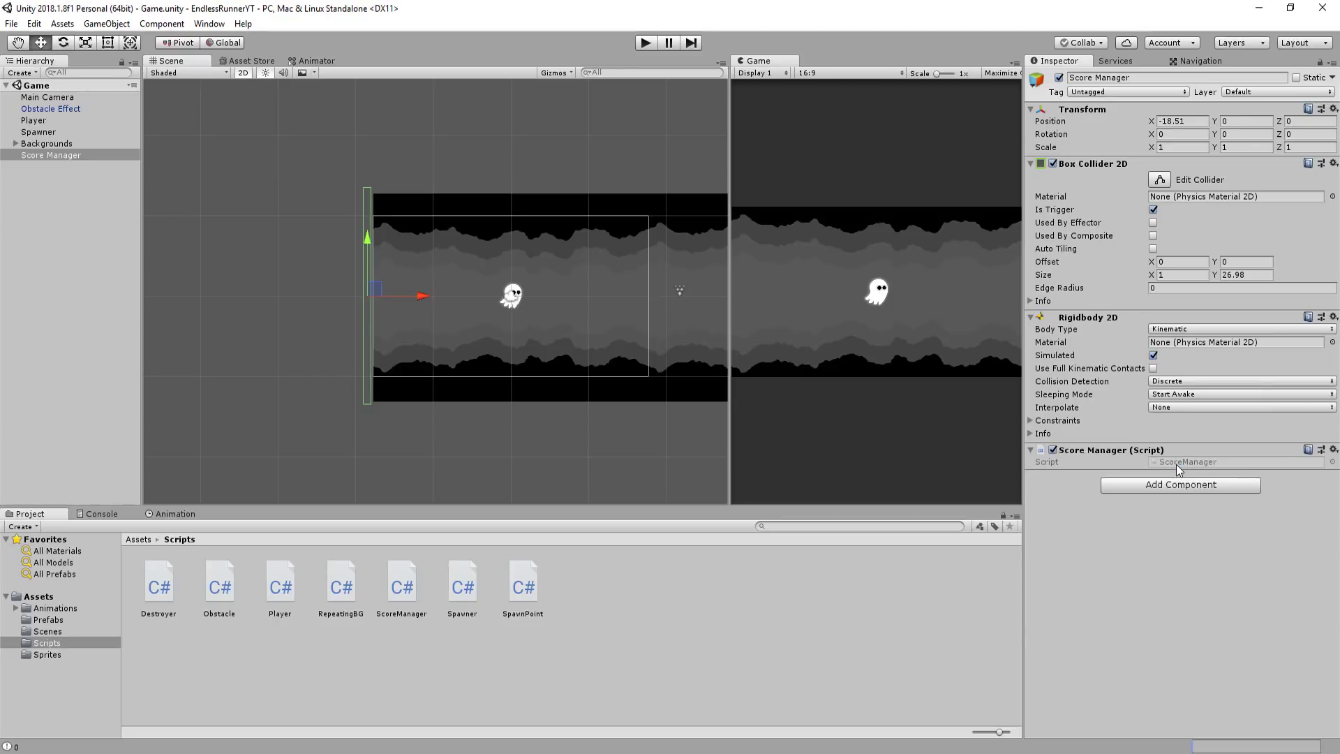
double_click(1174, 463)
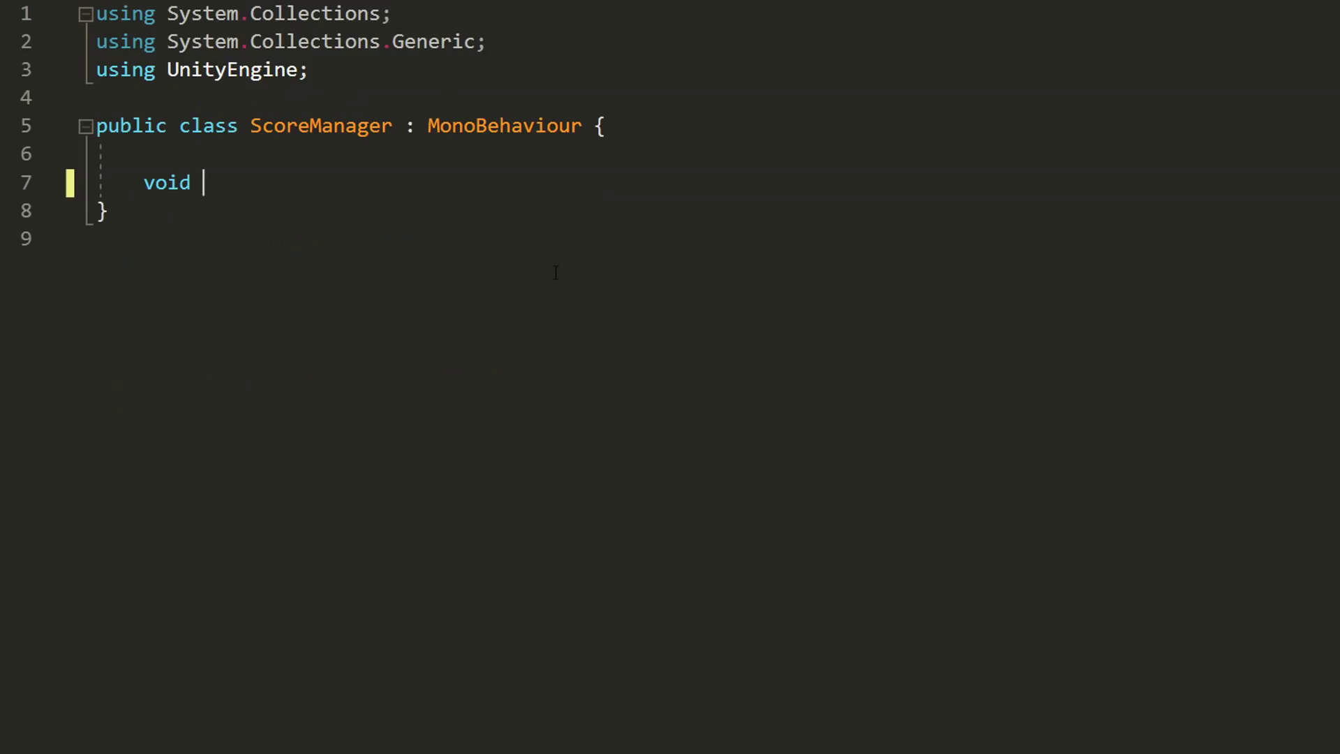
- Add an OnTriggerEnter2D(Collider2D other) method and save
type("OnTr")
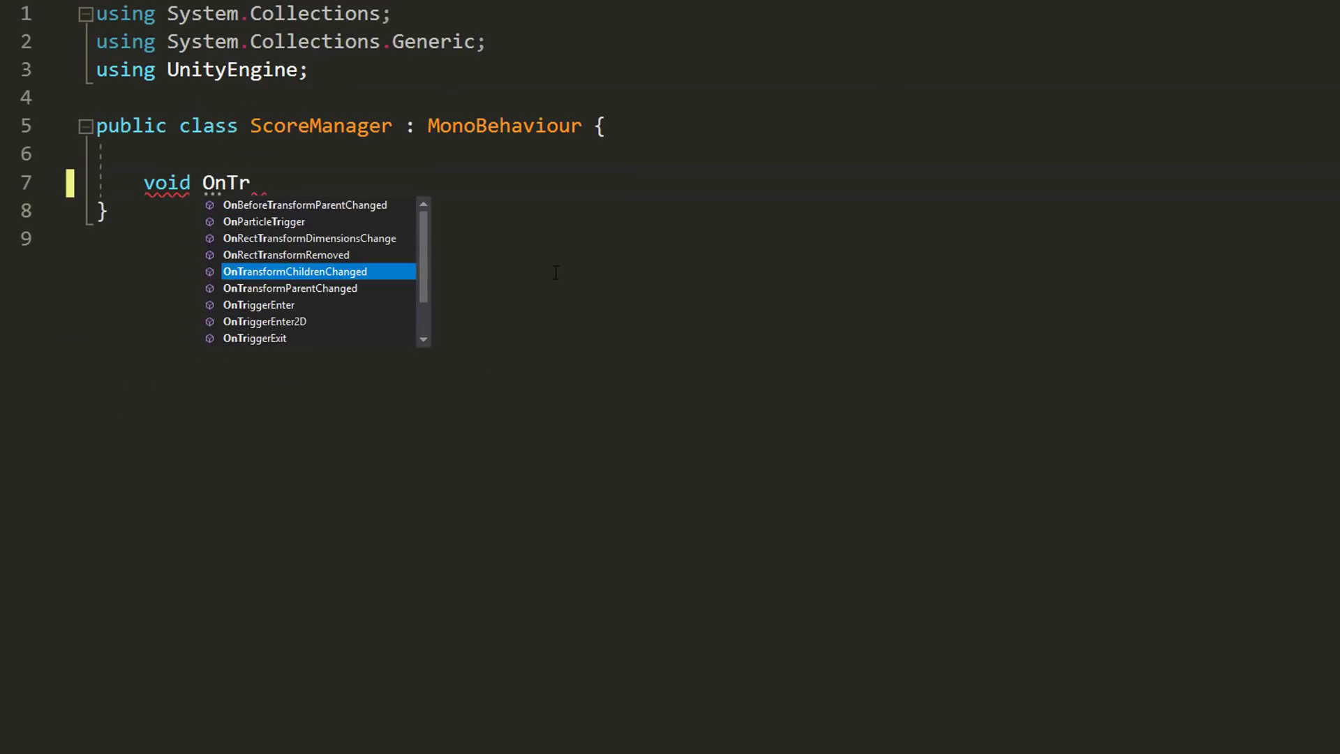
type("iggerEnter2D")
key("Tab")
type("Coll")
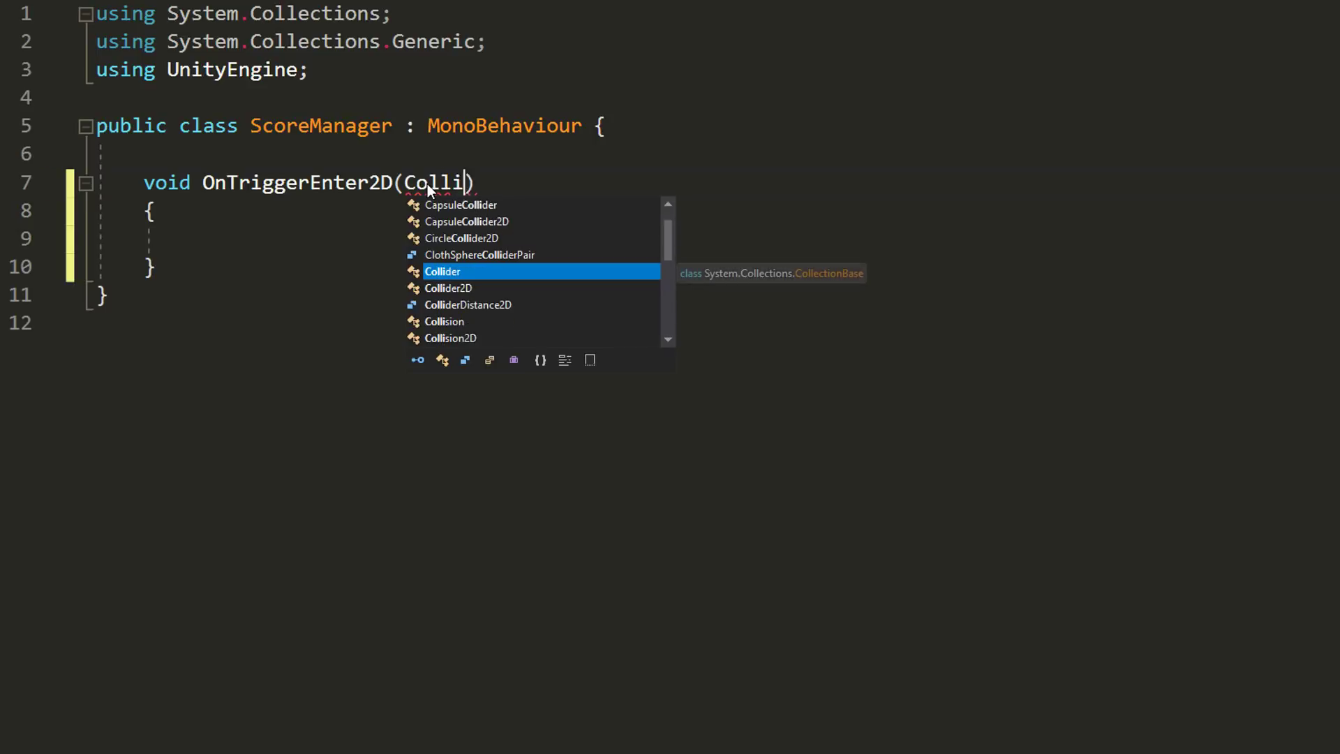
type("ider2D other")
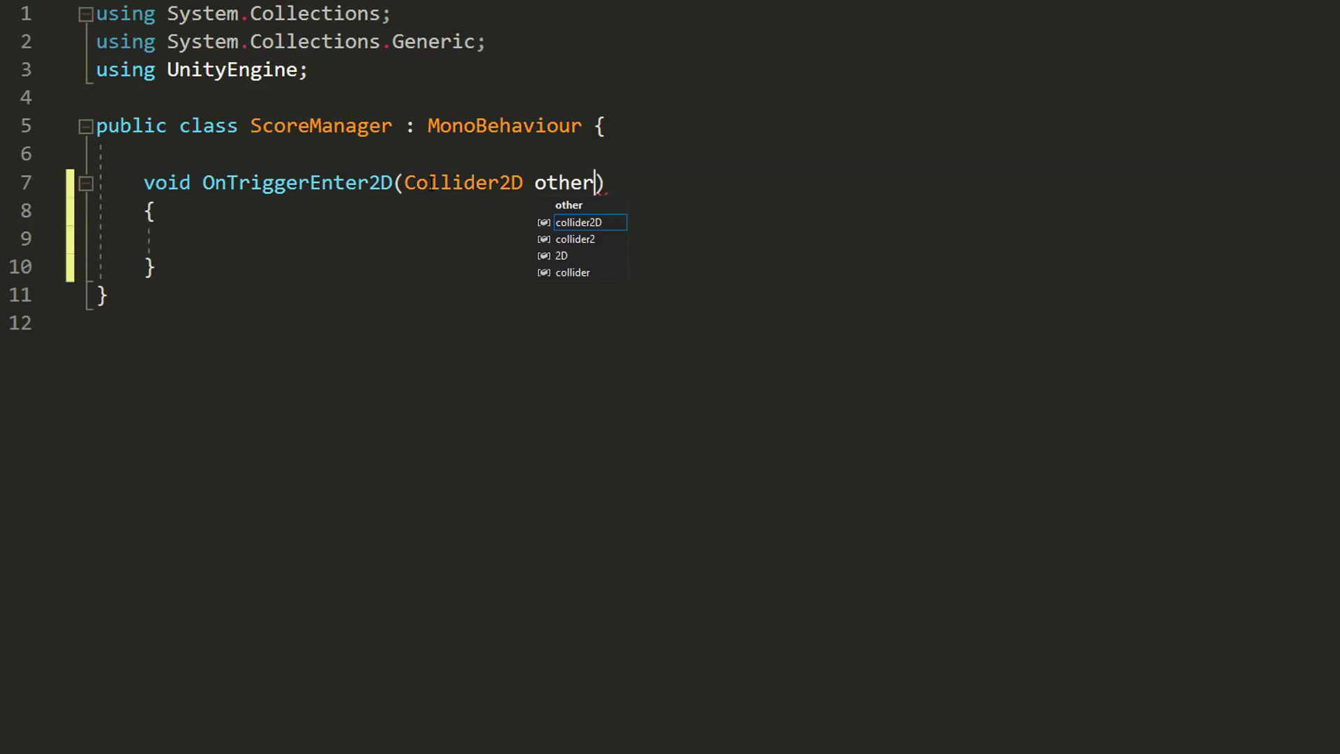
left_click(316, 265)
key("ctrl+s")
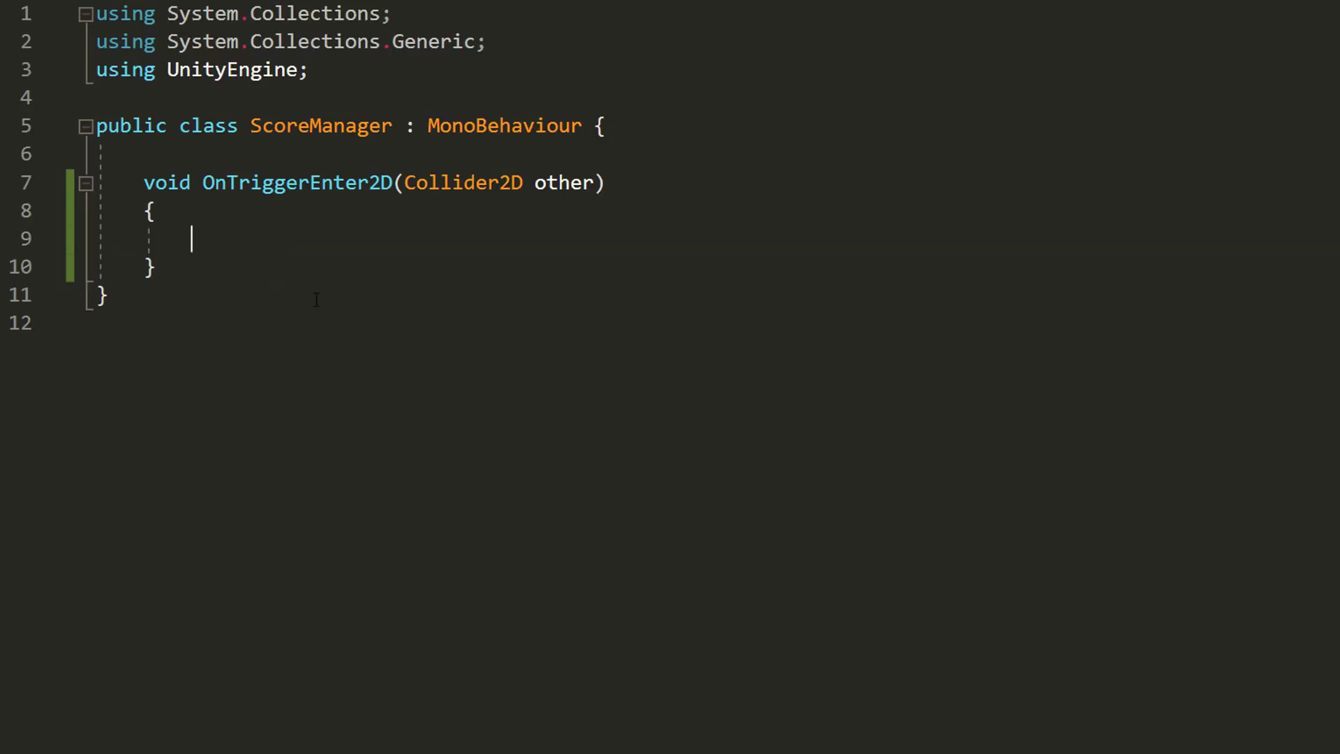
- Add an if check for other.CompareTag("Obstacle") inside the method and save
type("if () {")
key("Return")
key("Return")
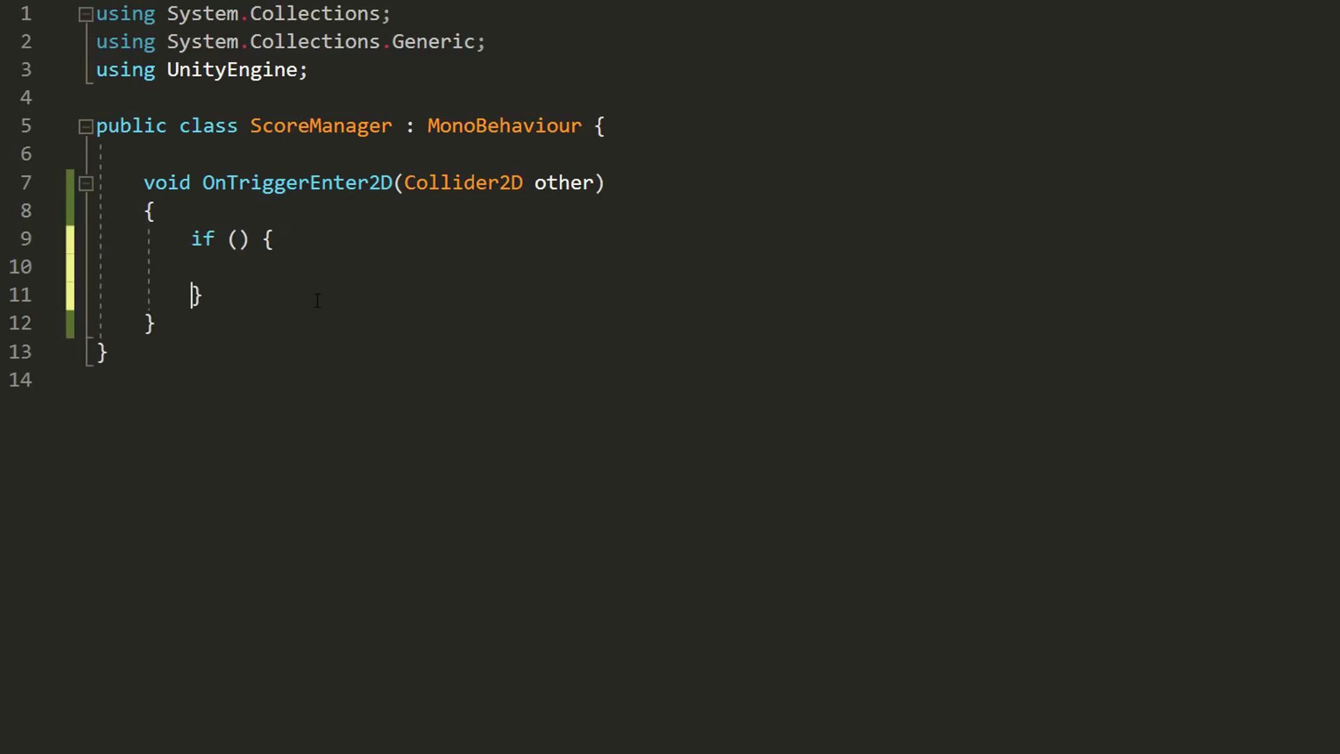
type("other.Com")
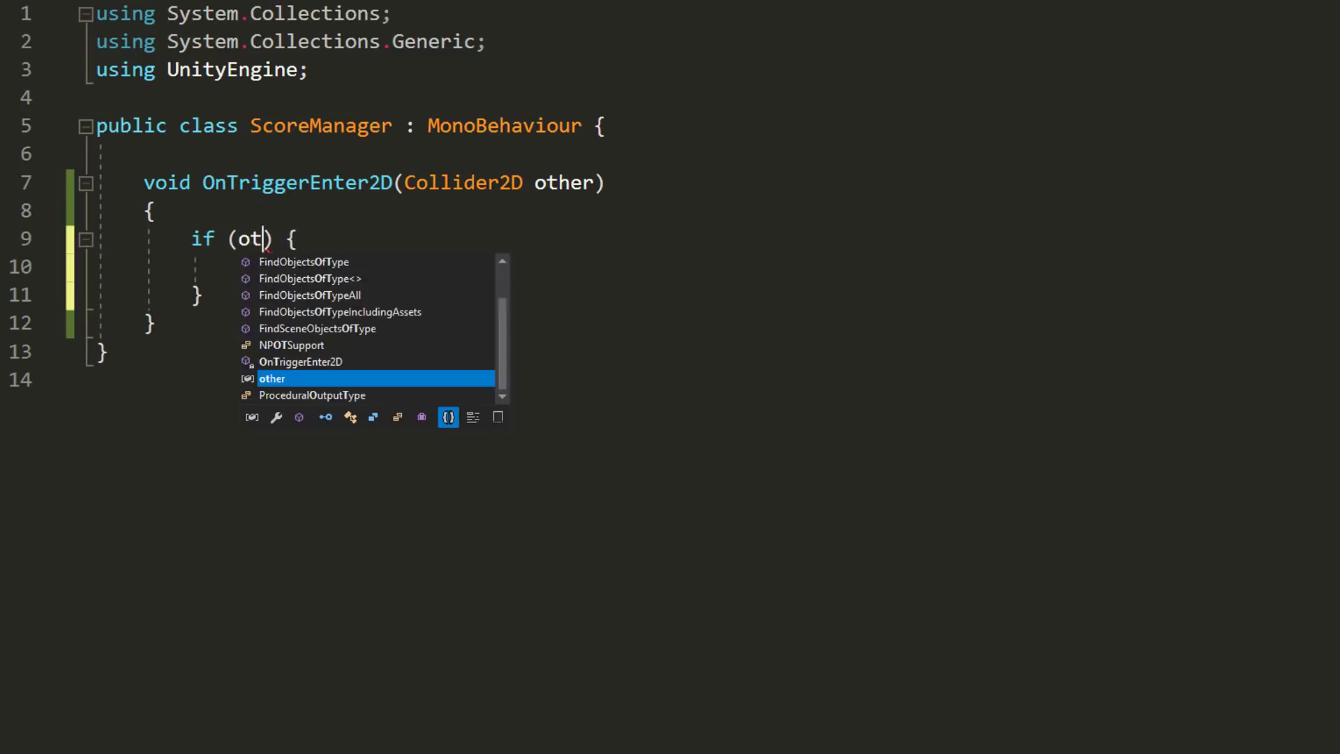
type("pareTag(\"Obstacle")
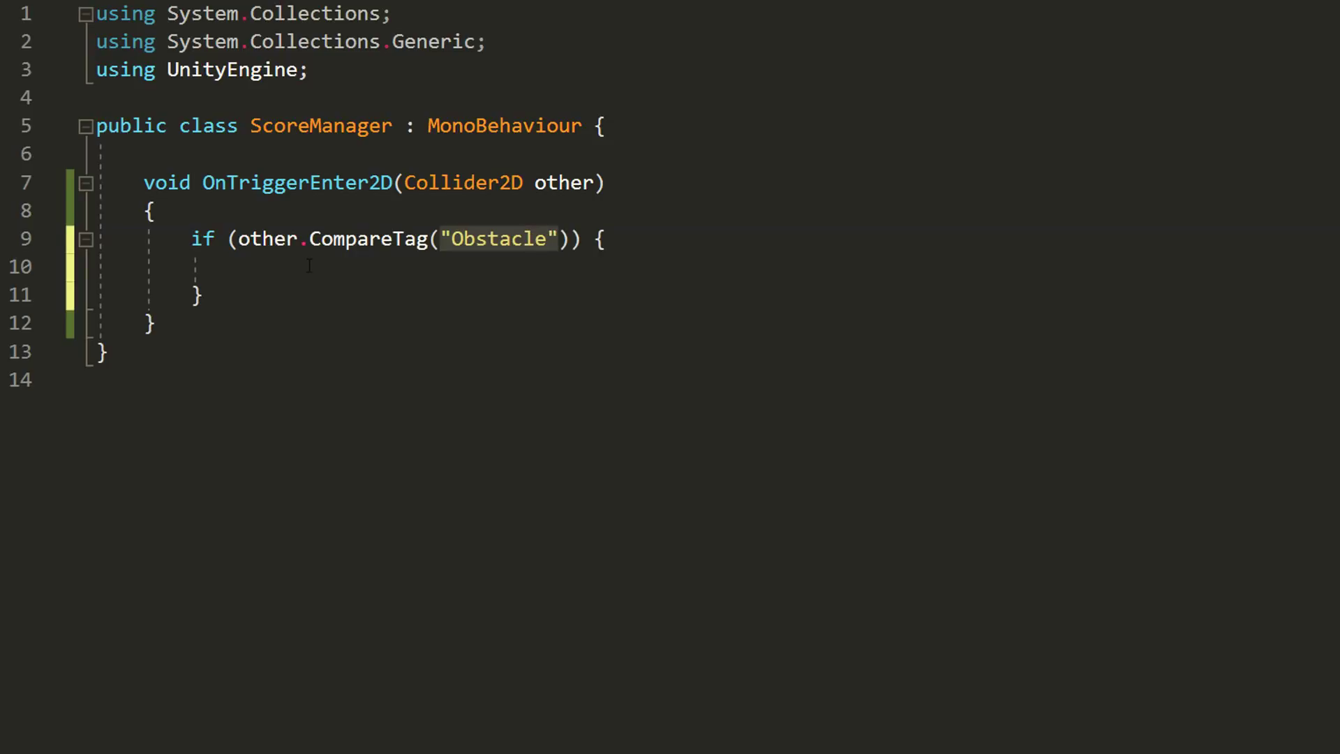
key("ctrl+s")
- Declare a public int score field at the top of the class and save
type("se score of")
left_click(624, 124)
key("Return")
key("Return")
type("public i")
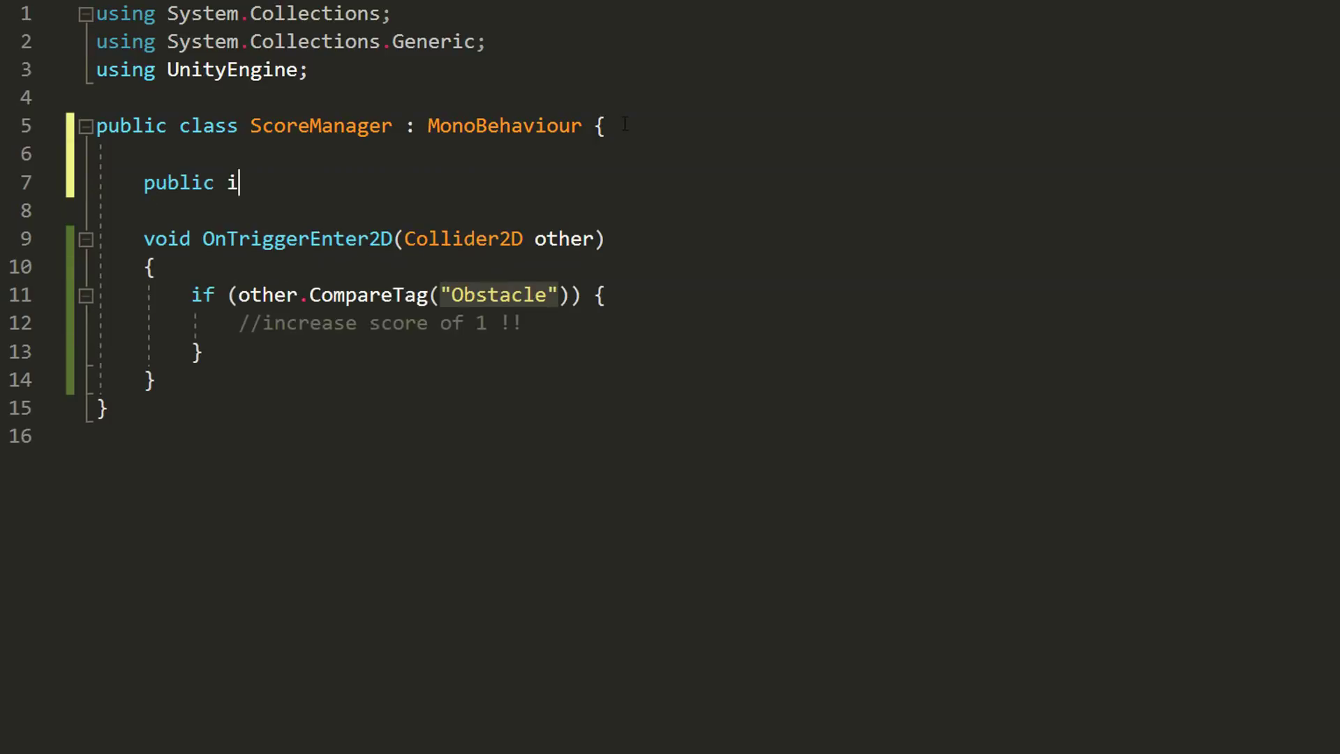
type("nt score;")
key("ctrl+s")
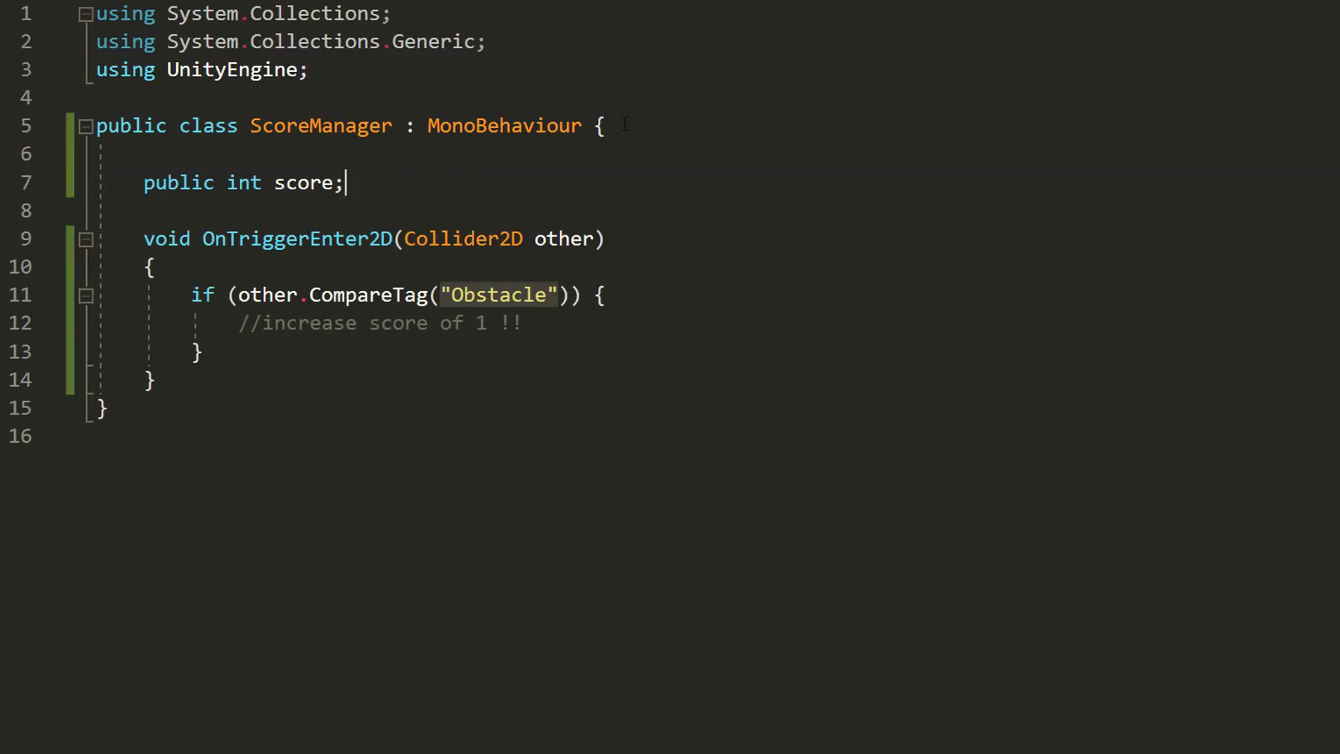
- Inside the if block, increment score and log it with Debug.Log(score)
left_click(560, 323)
key("Return")
type("score++;")
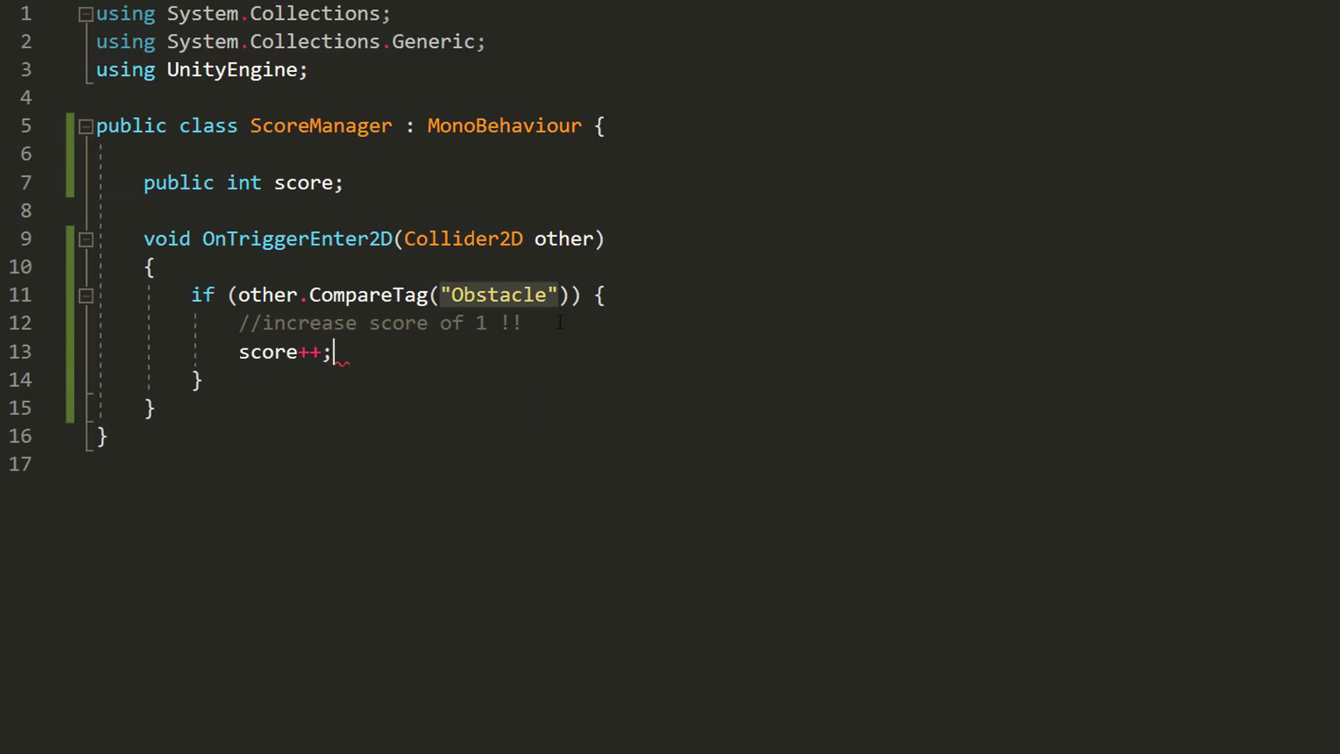
key("Return")
type("Debug.Log(score);")
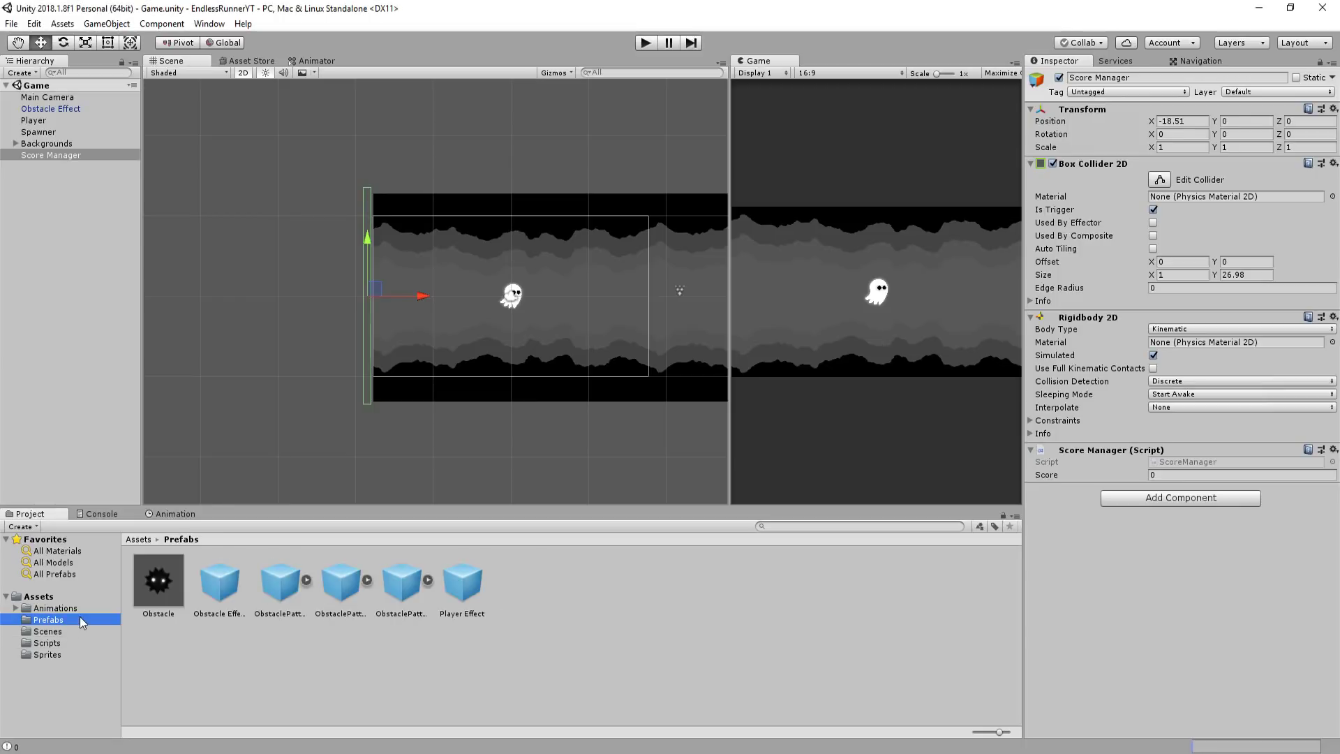
- Create a new 'Obstacle' tag and assign it to the Obstacle prefab
left_click(159, 579)
left_click(1126, 92)
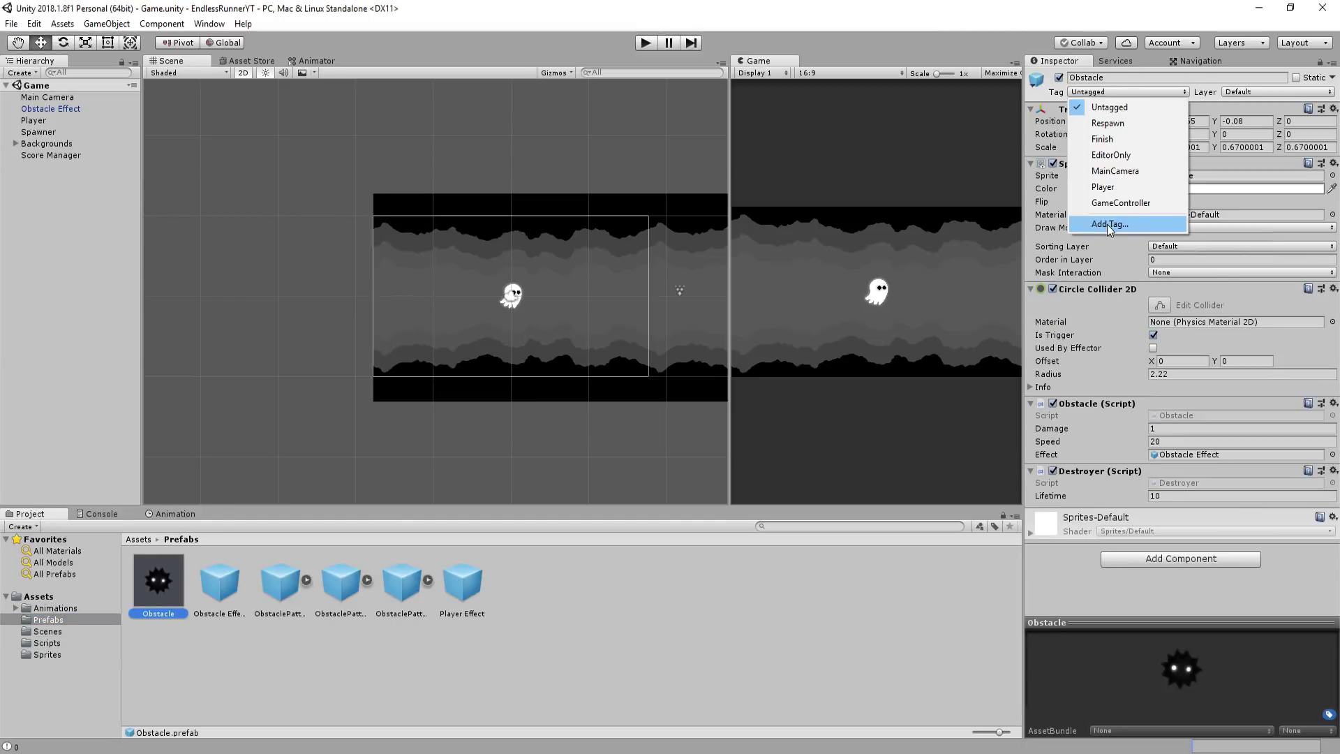
left_click(1107, 225)
left_click(1310, 140)
type("Obstacle")
key("Return")
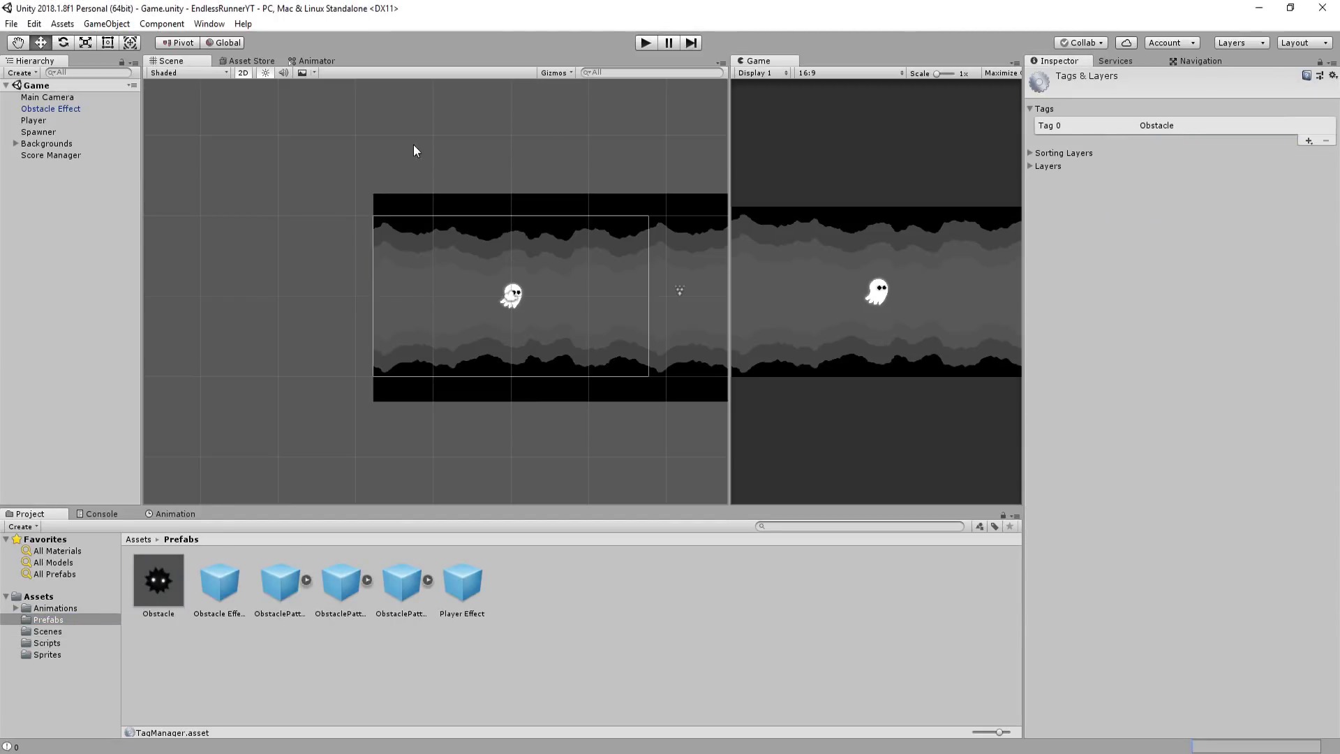
left_click(158, 579)
left_click(1126, 92)
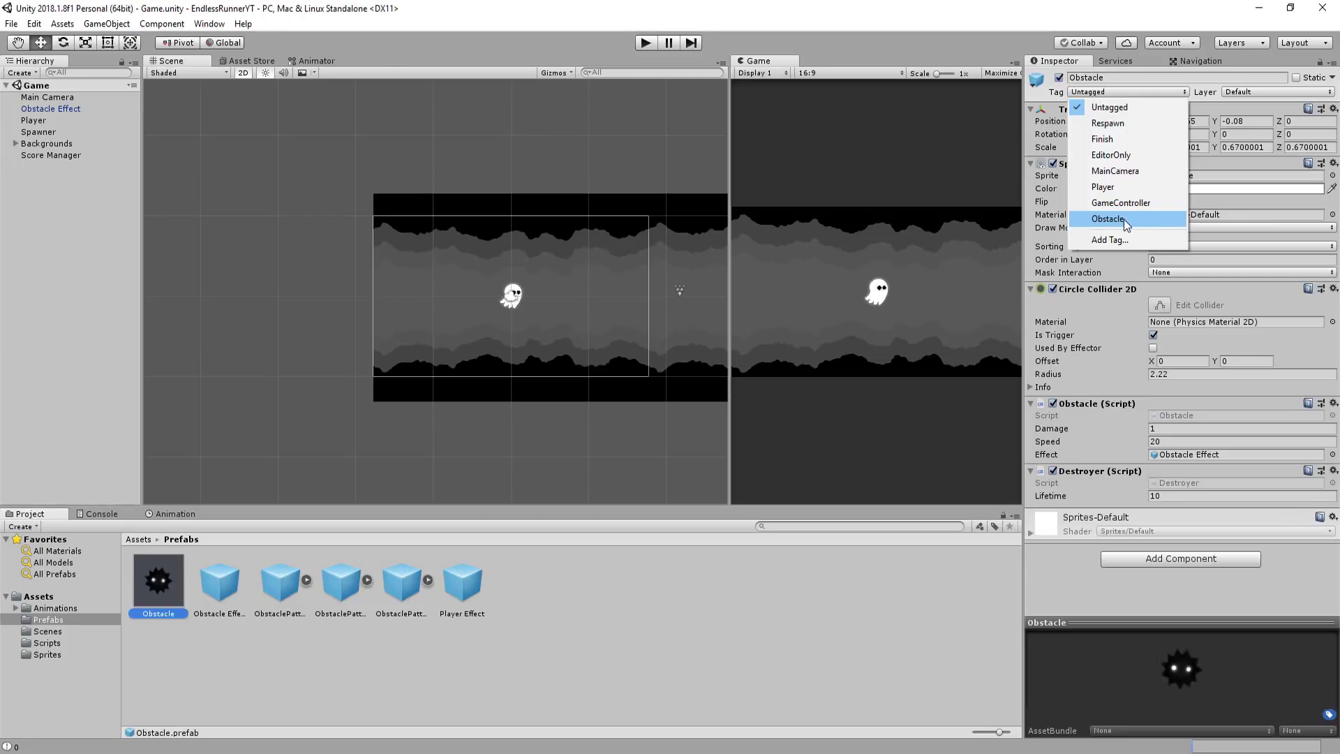
left_click(1124, 219)
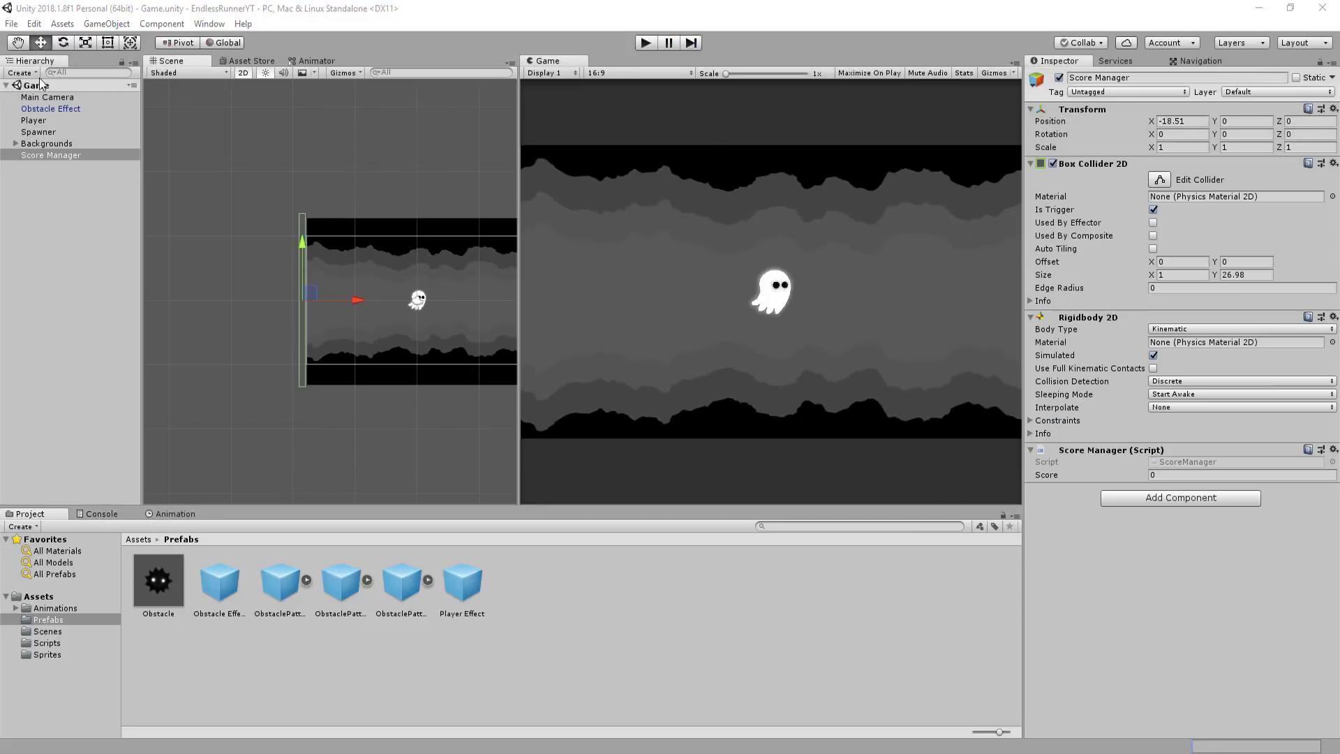
- Add a UI Text named Health Display and anchor it to the top-left corner
left_click(20, 73)
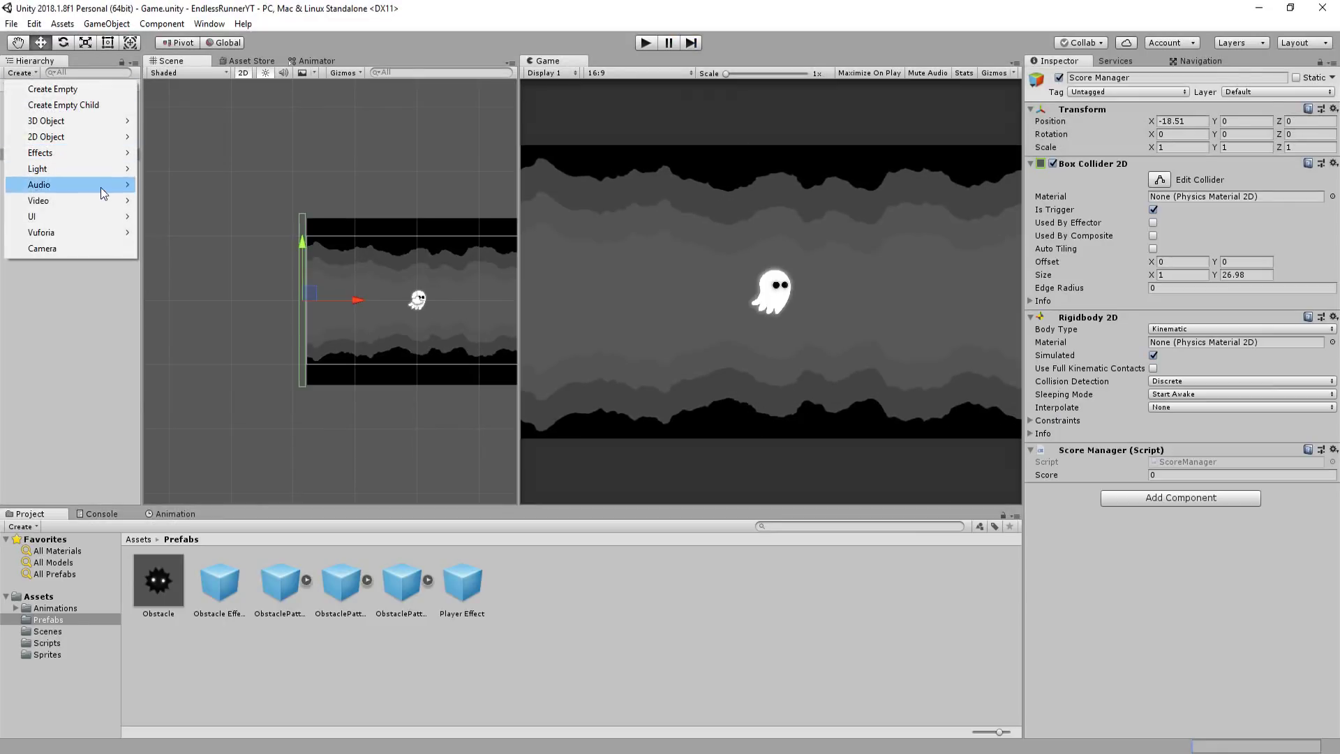
mouse_move(104, 216)
left_click(183, 218)
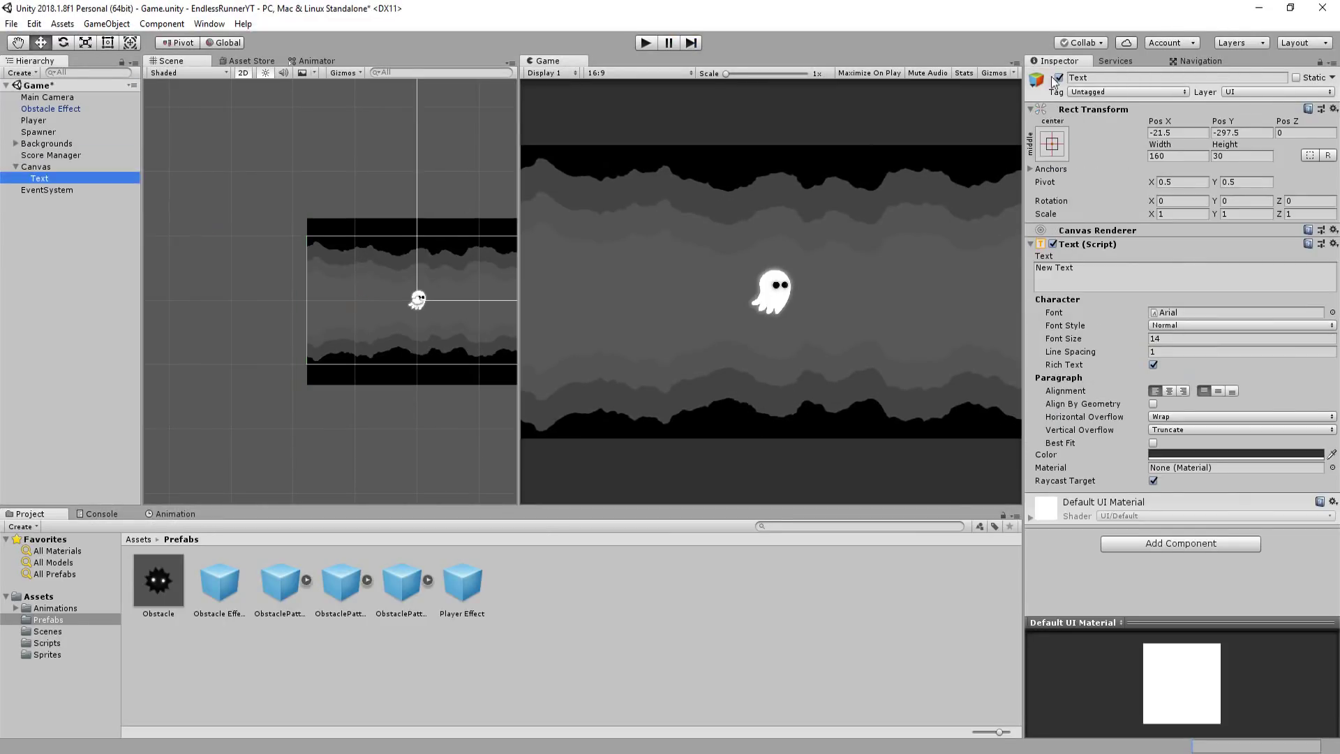
left_click(1075, 77)
type("Health Display")
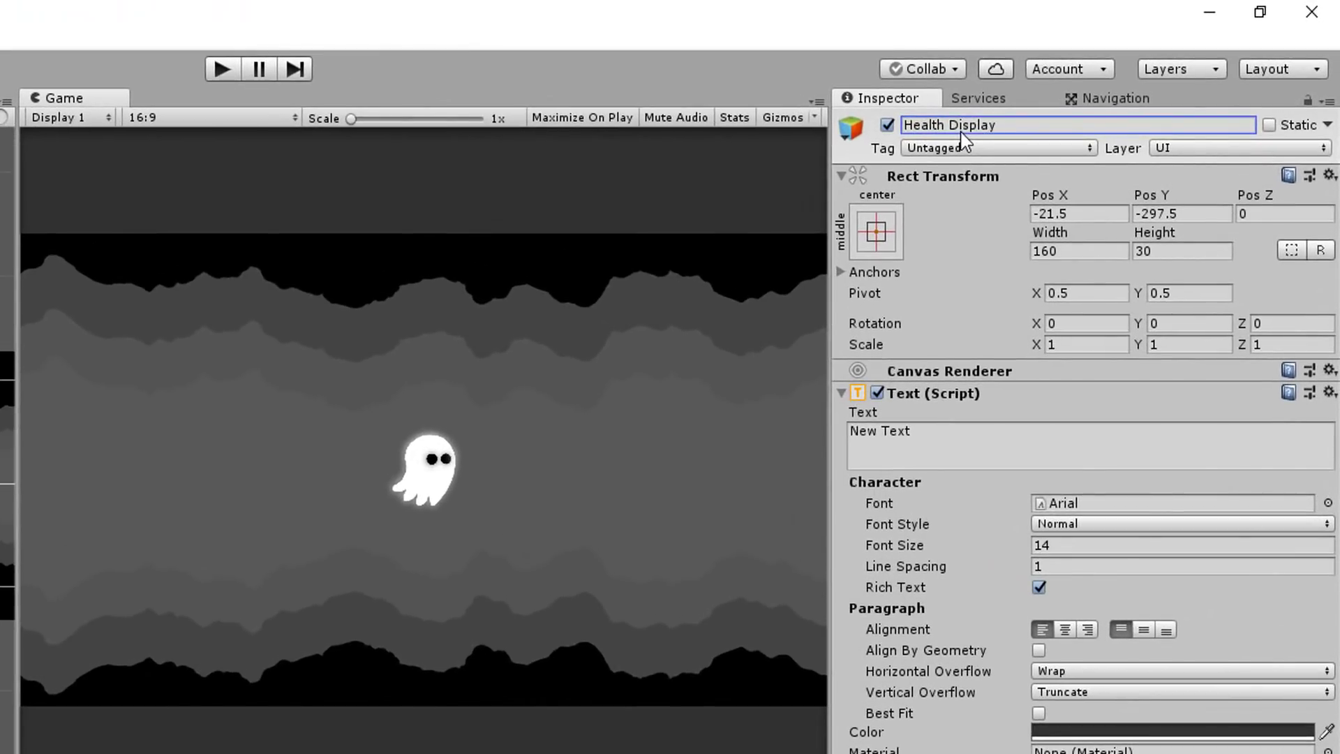
left_click(875, 231)
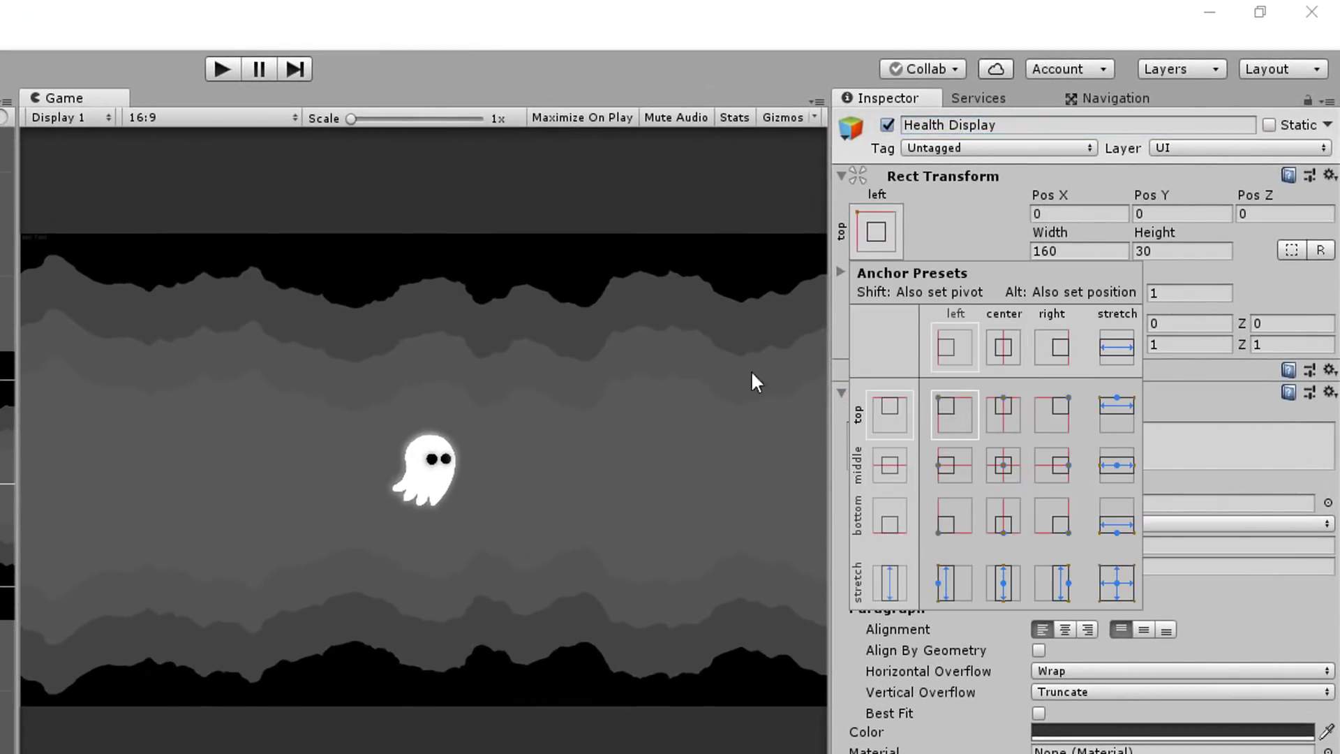
left_click(951, 344, "alt+shift")
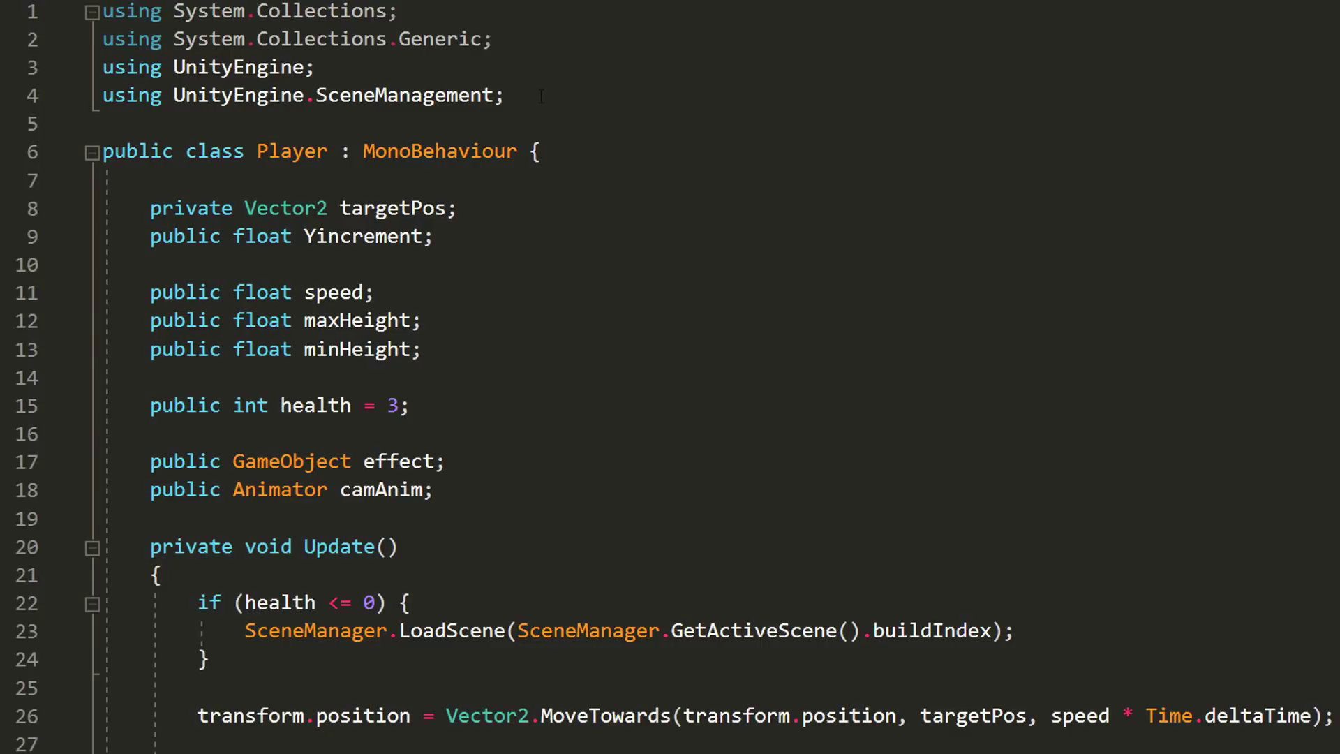
- Import UnityEngine.UI and declare a public Text healthDisplay field below camAnim
key("Return")
type("using UnityEn")
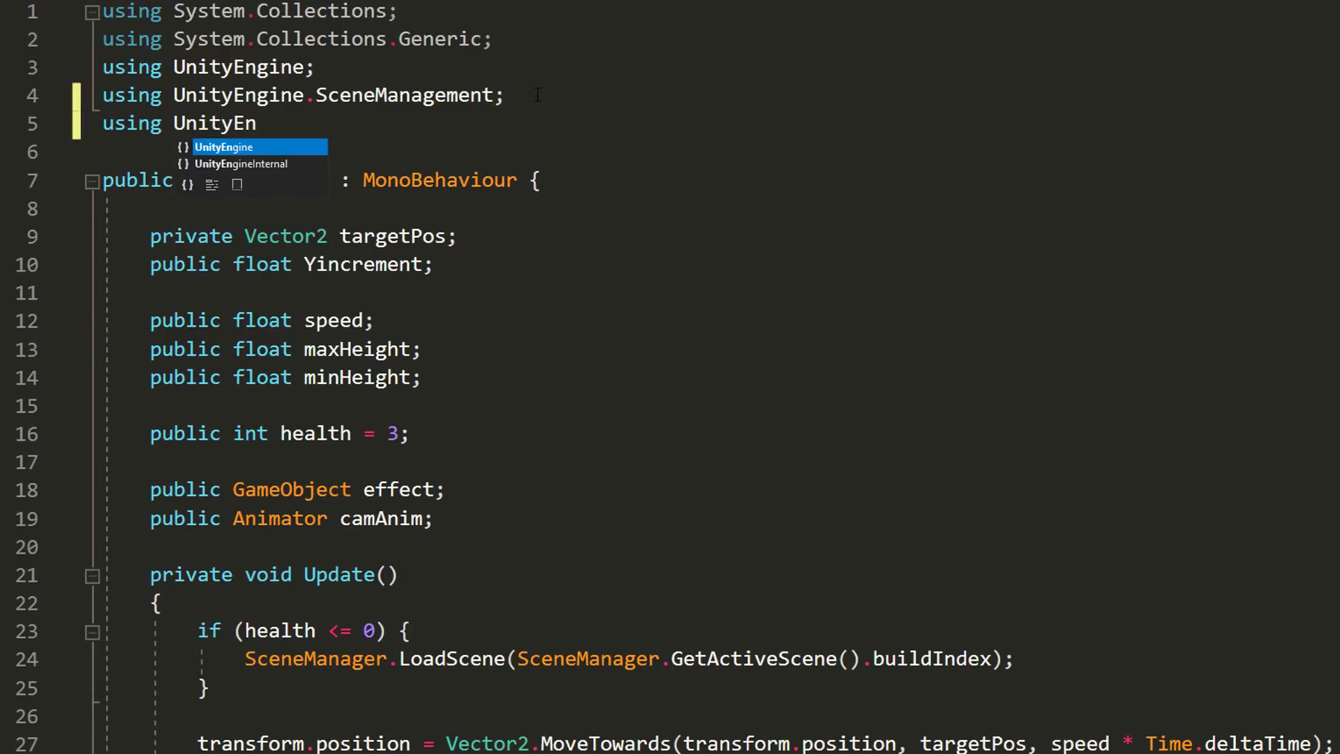
type("gine.UI;")
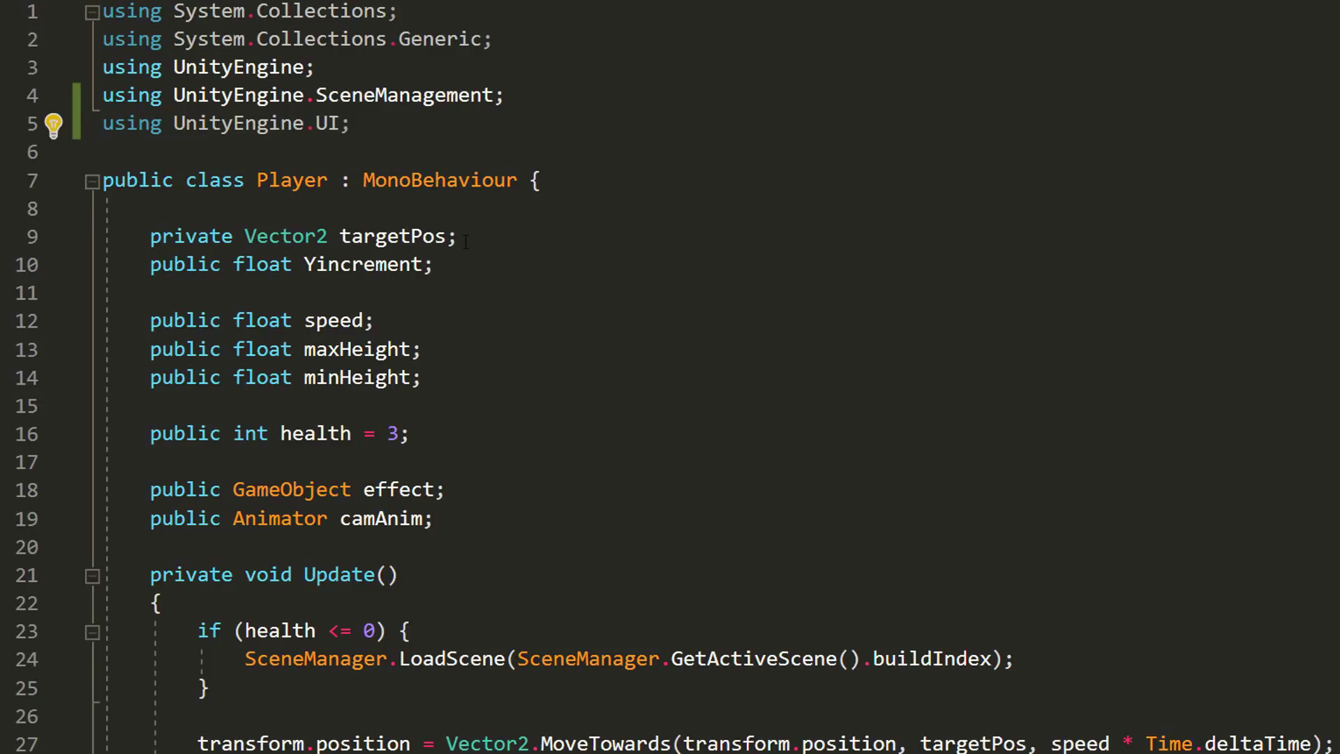
left_click(473, 526)
key("Return")
type("public Text ")
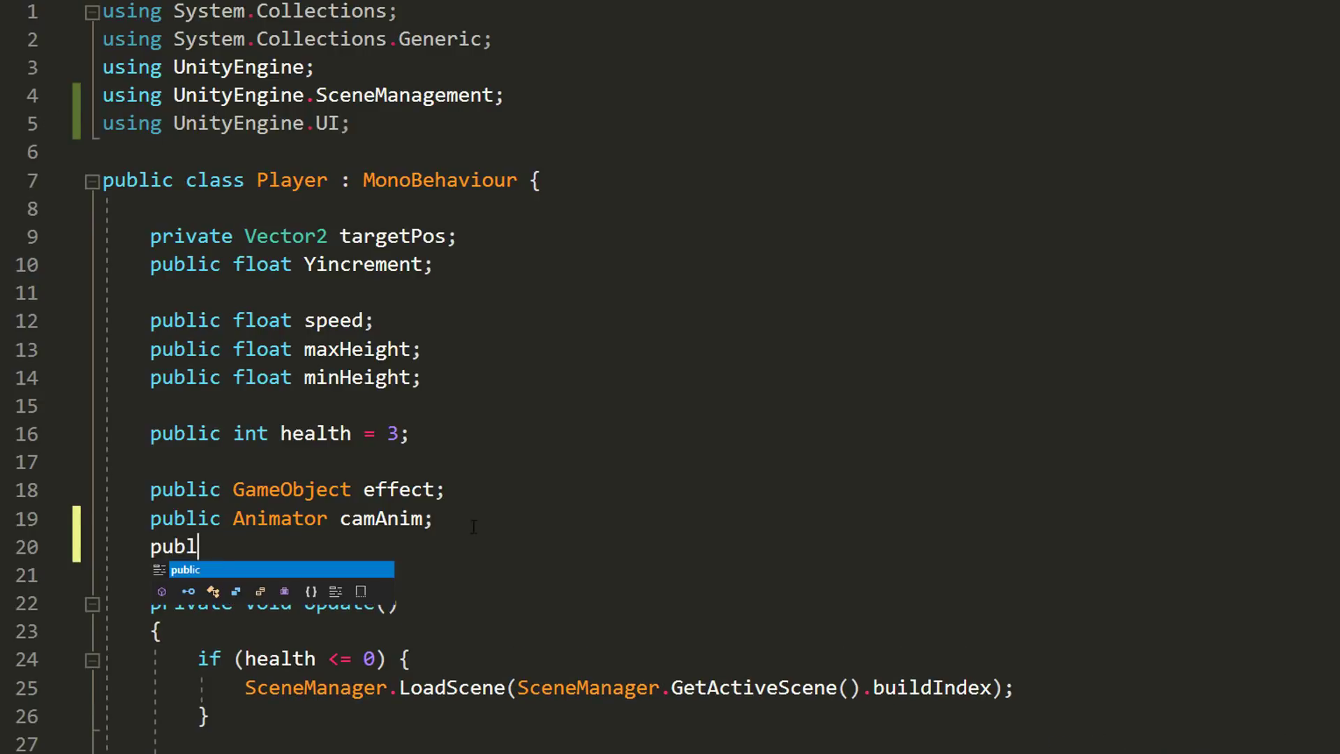
type("healthDisplay;")
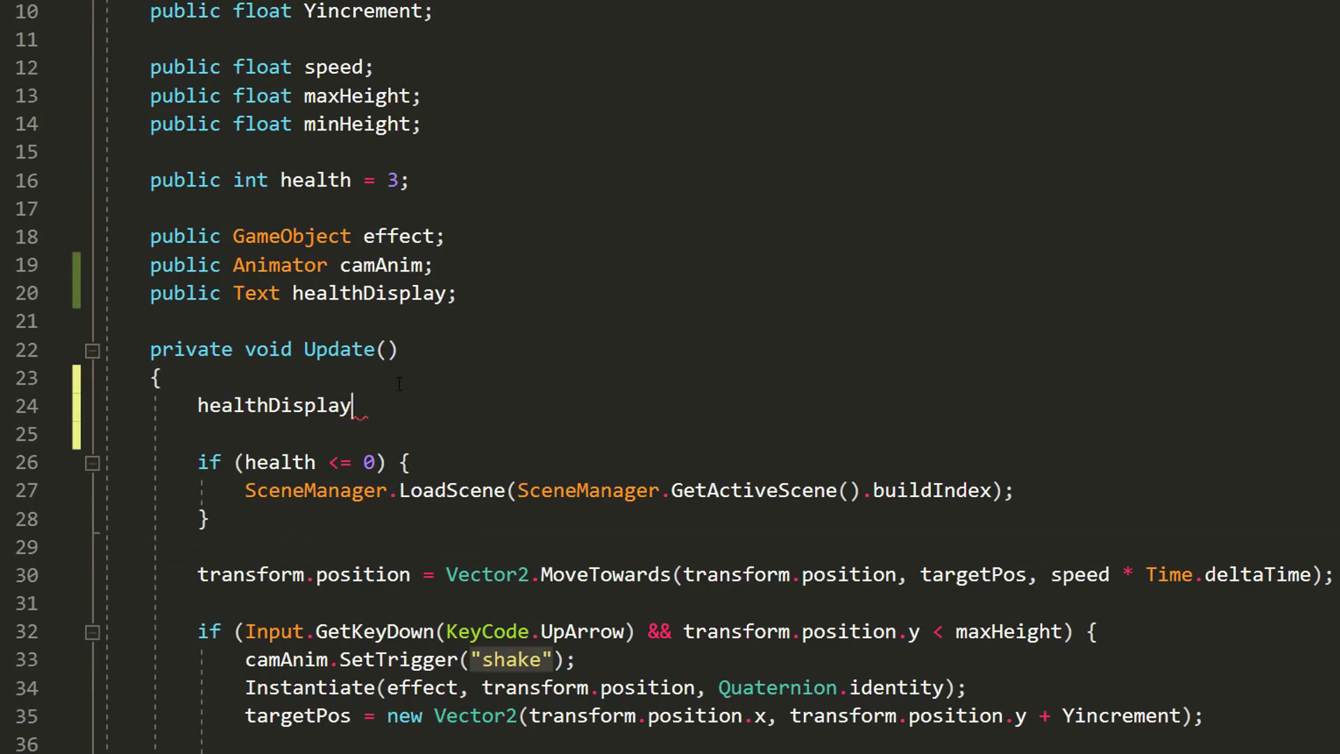
- In Update, assign health.ToString() to healthDisplay.text
type("health.To")
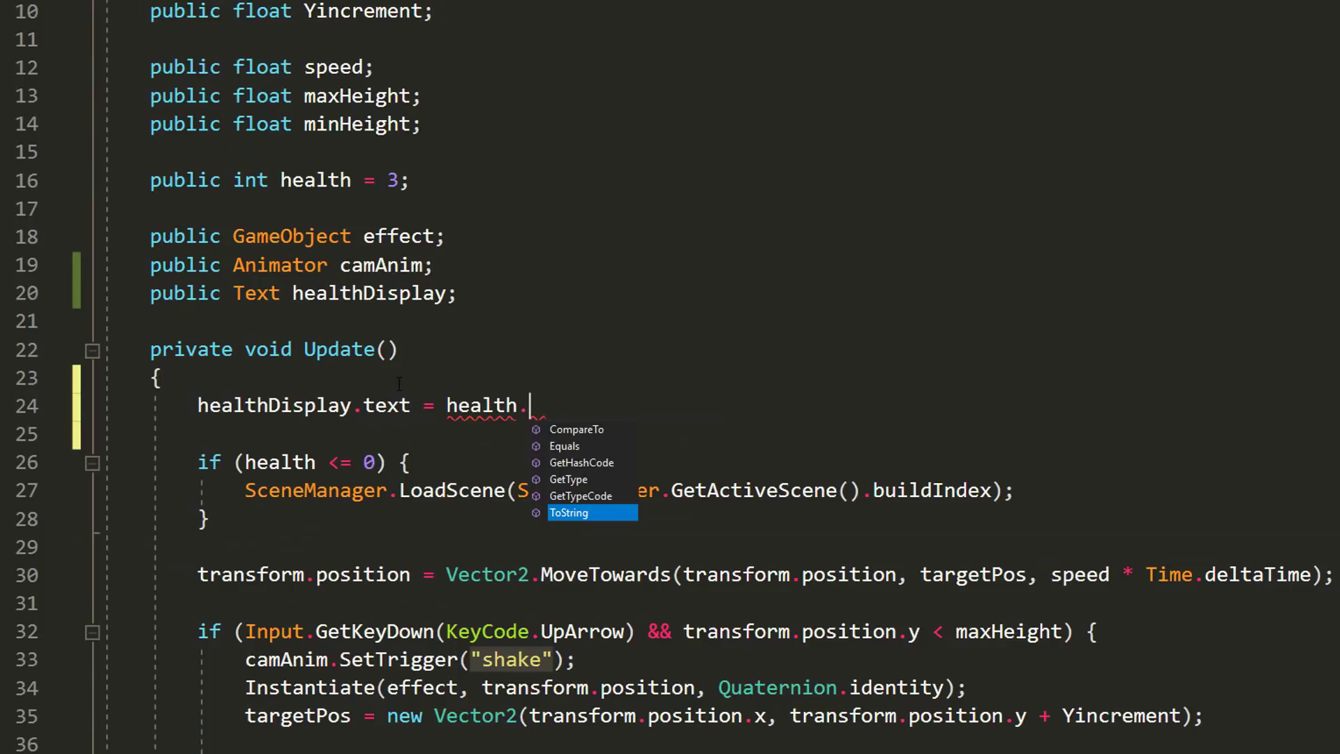
type("Str")
key("Tab")
type("();")
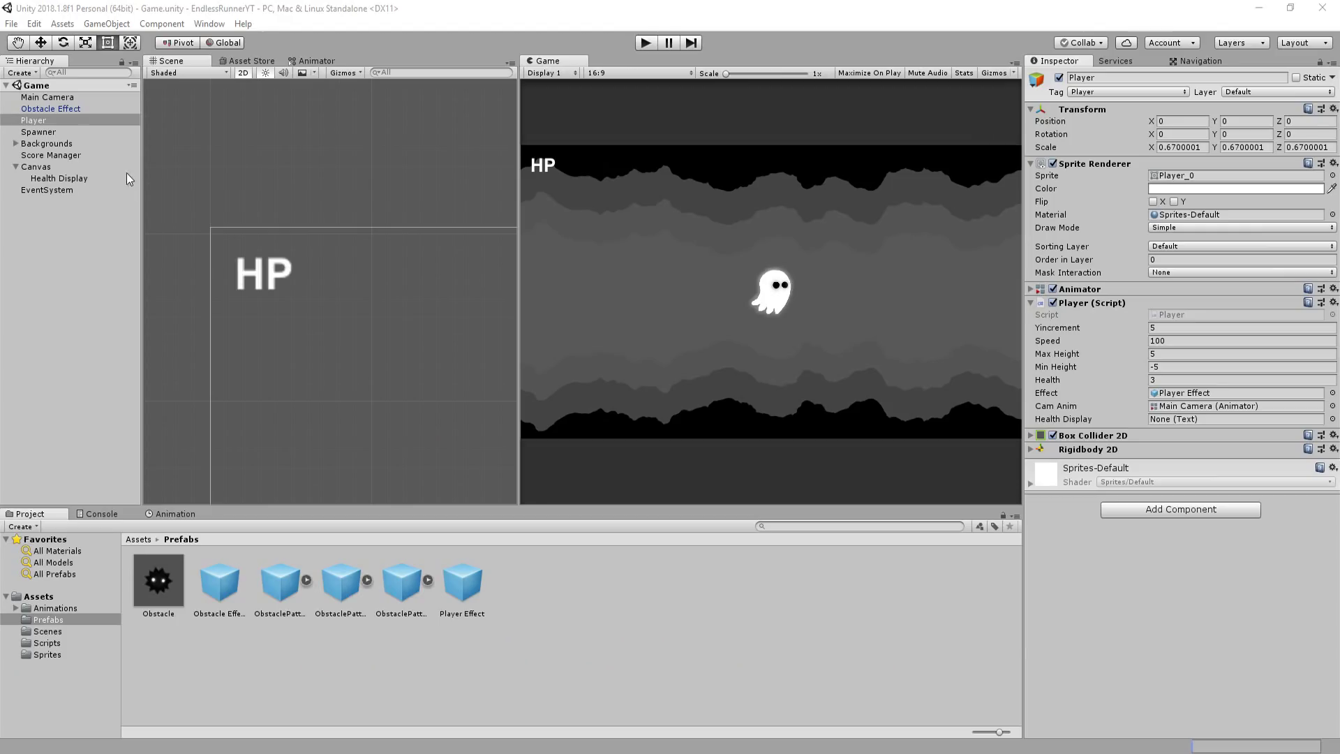
- Assign Health Display to the Player's health slot, then switch lanes while HP drops from 3 to 1
mouse_move(127, 176)
left_mouse_down()
mouse_move(96, 186)
mouse_move(1174, 447)
left_mouse_up()
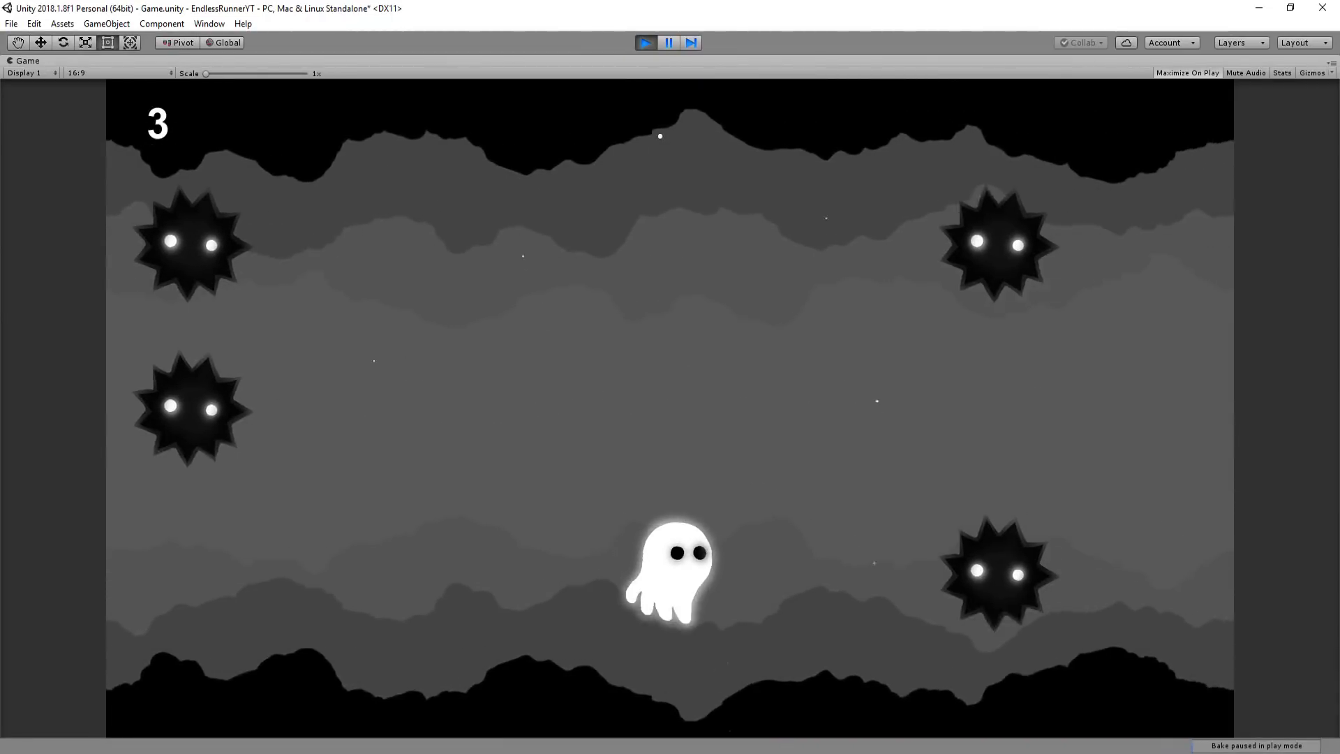
key("Up")
key("Up")
key("Down")
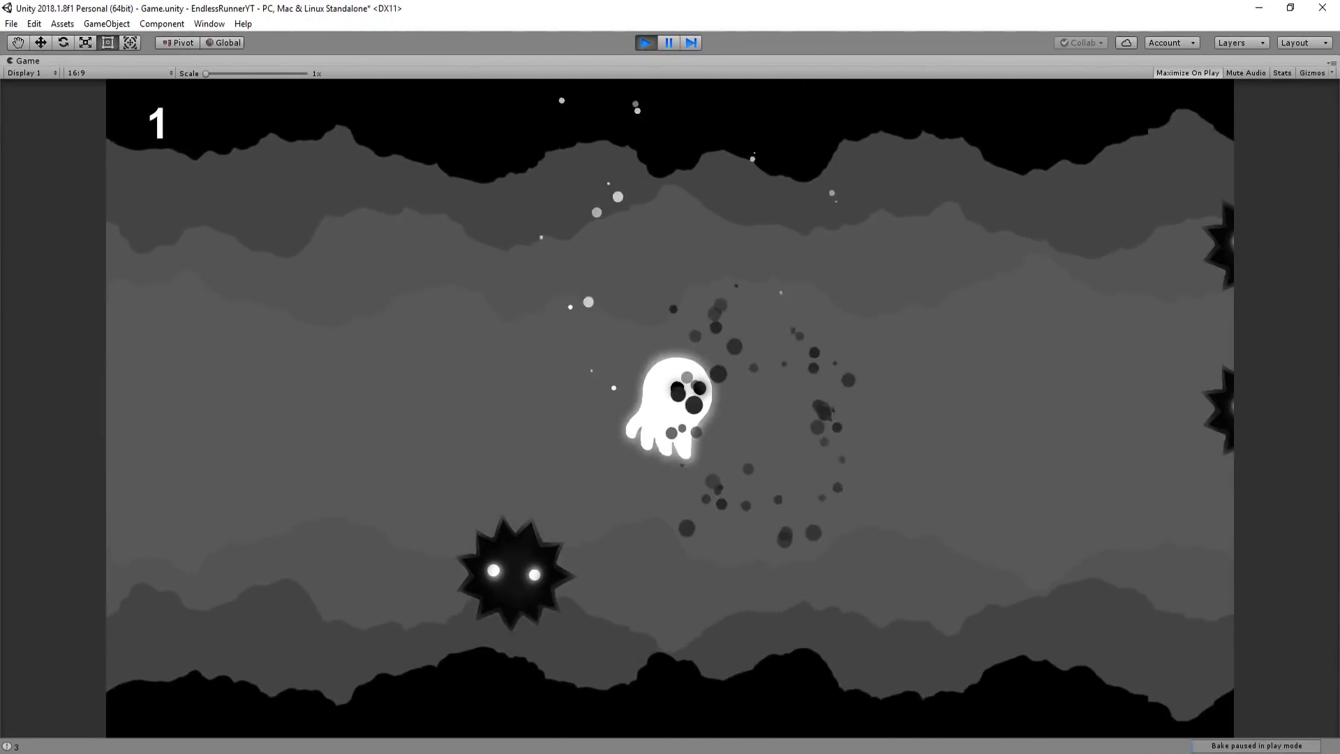
key("Down")
key("Up")
key("Down")
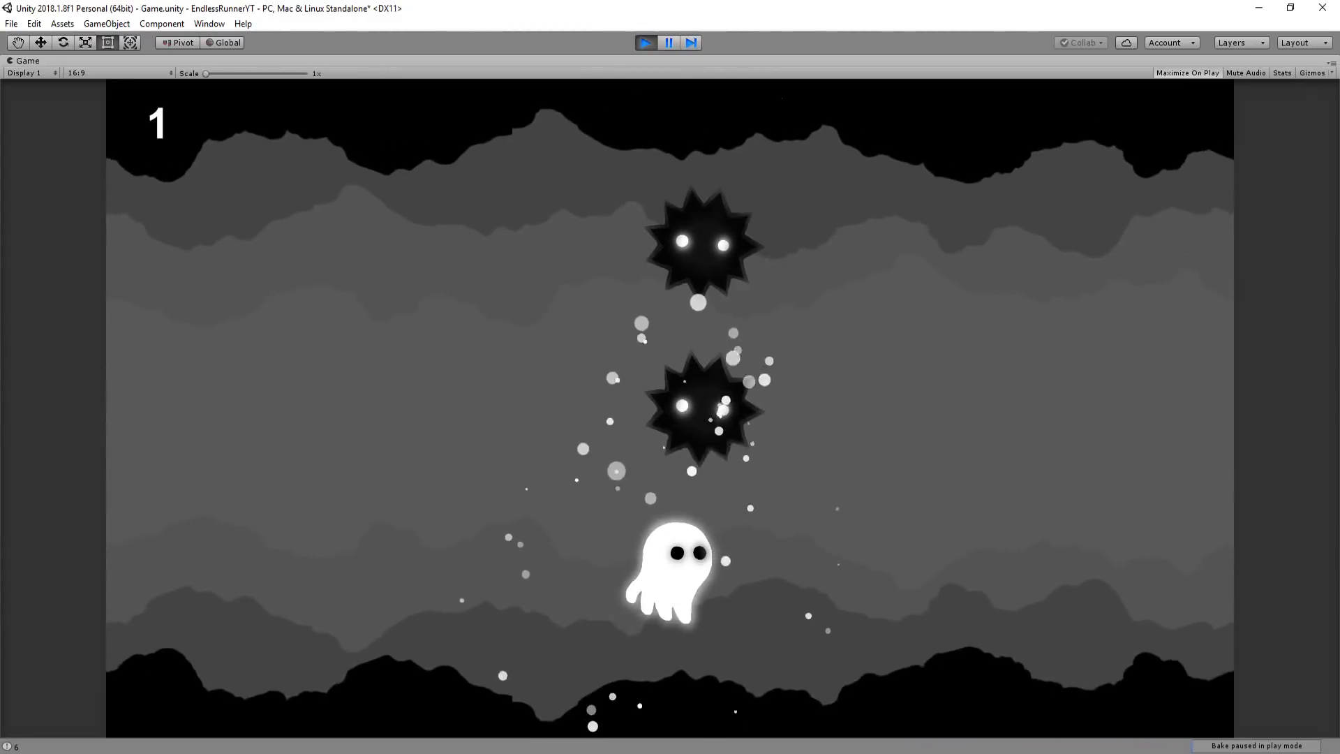
key("Up")
key("Up")
key("Down")
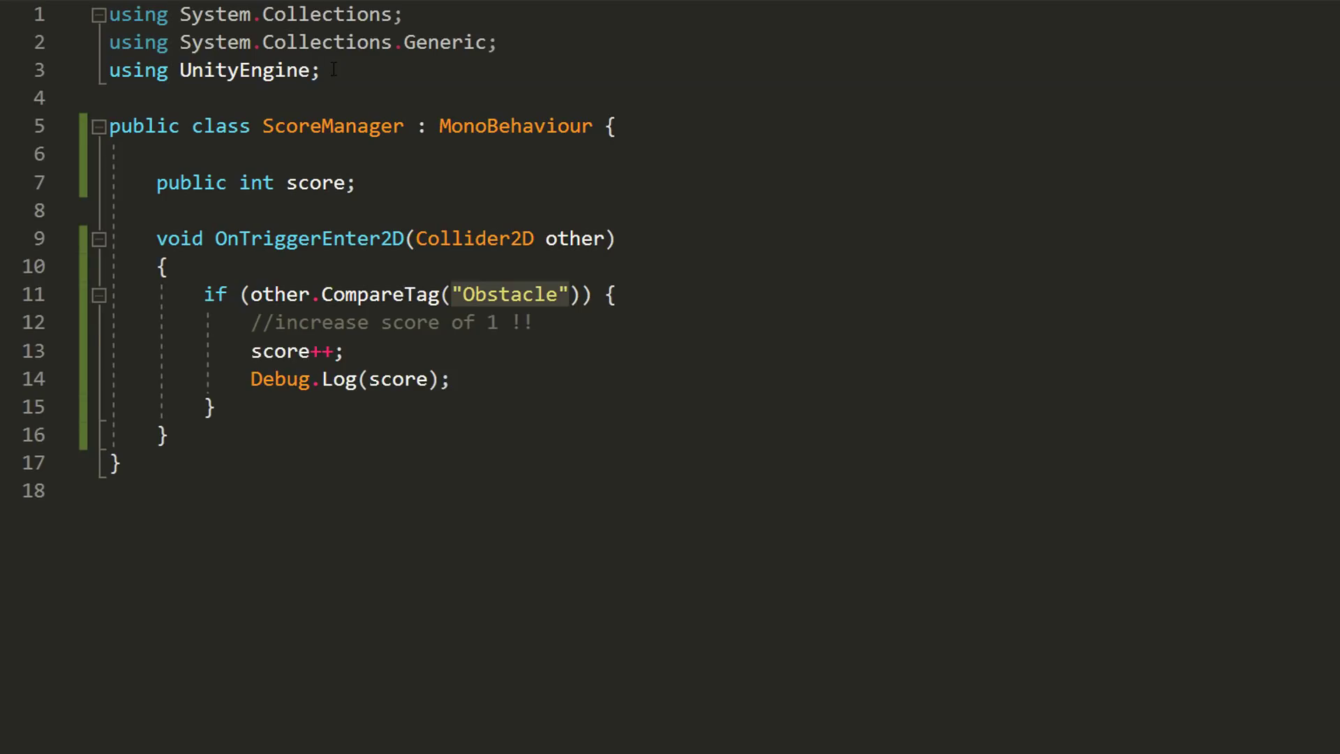
- Add using UnityEngine.UI, a public Text scoreDisplay, and an Update setting it to score.ToString()
key("Return")
type("usi")
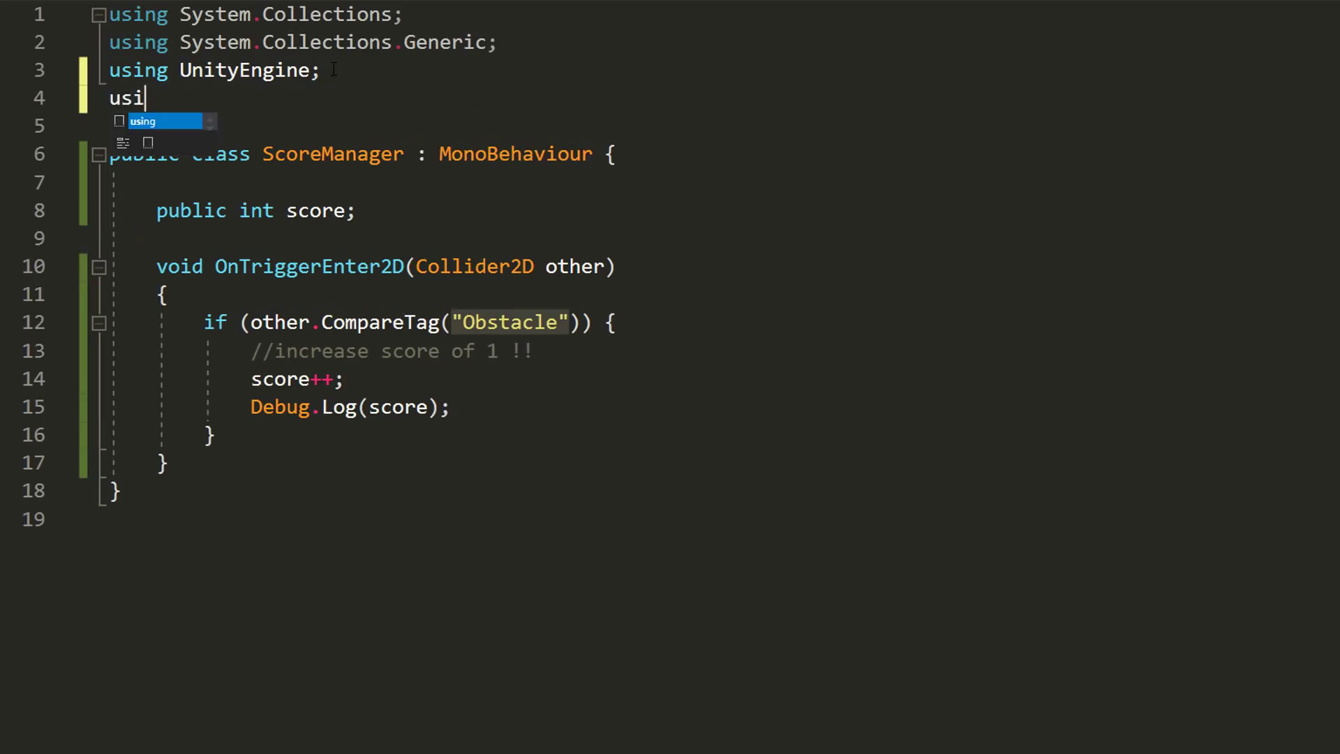
type("ng UnityEngine.UI;")
left_click(397, 219)
key("Return")
type("public")
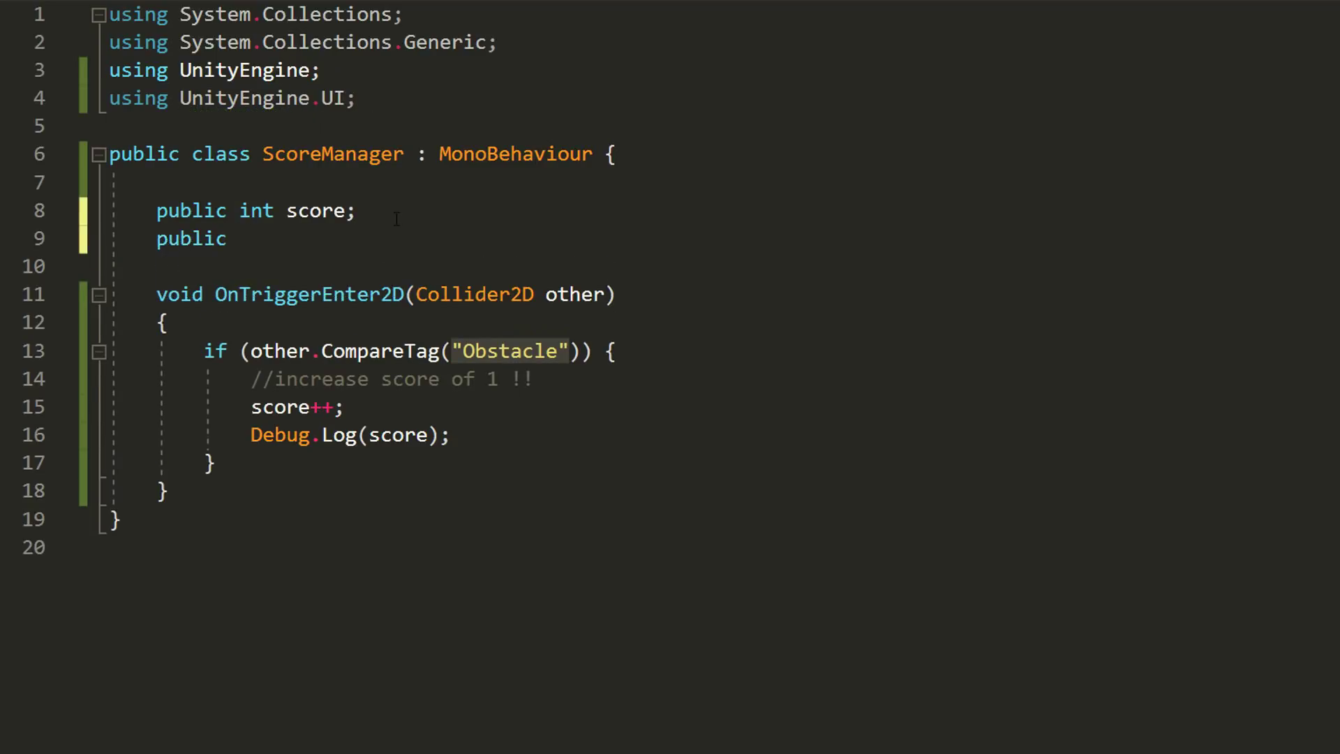
type(" Text scoreDisplay;")
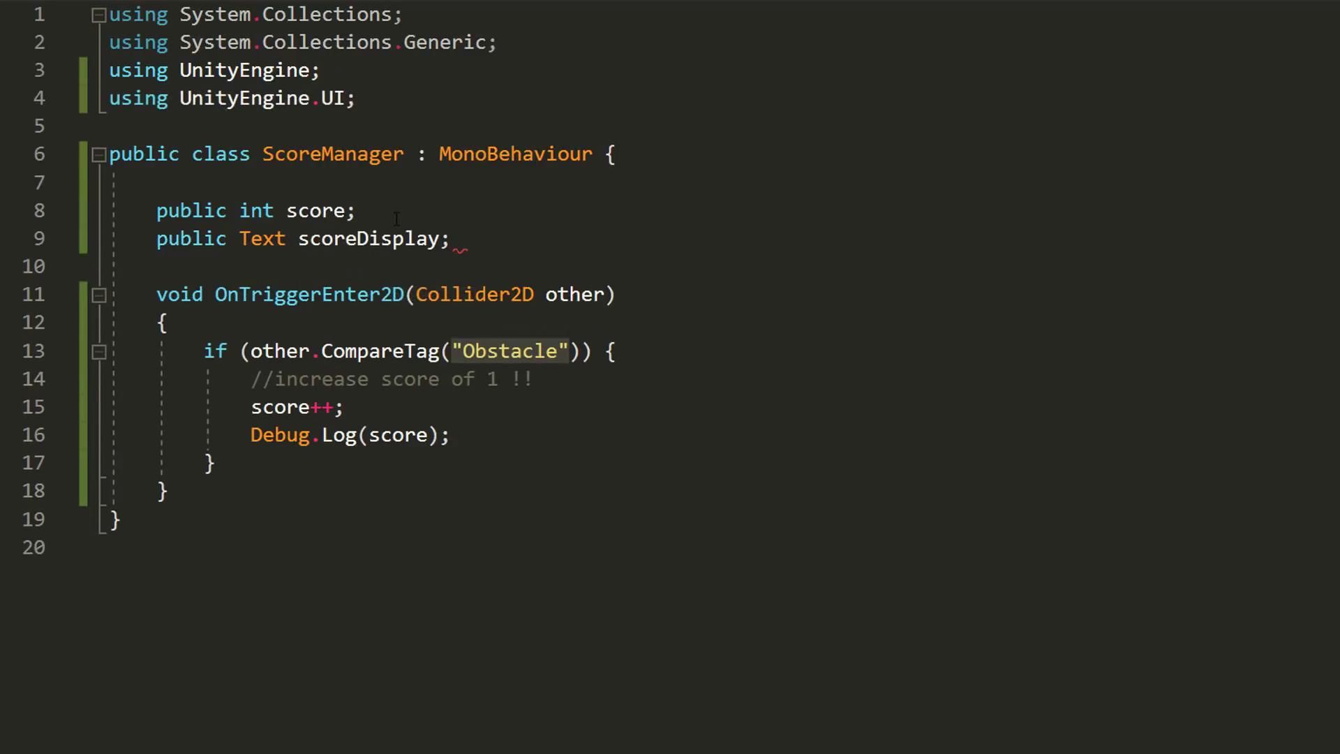
key("Return")
key("Return")
type("private void Update()")
key("Return")
type("{")
key("Return")
type("scoreDisplay.text = score.ToStr")
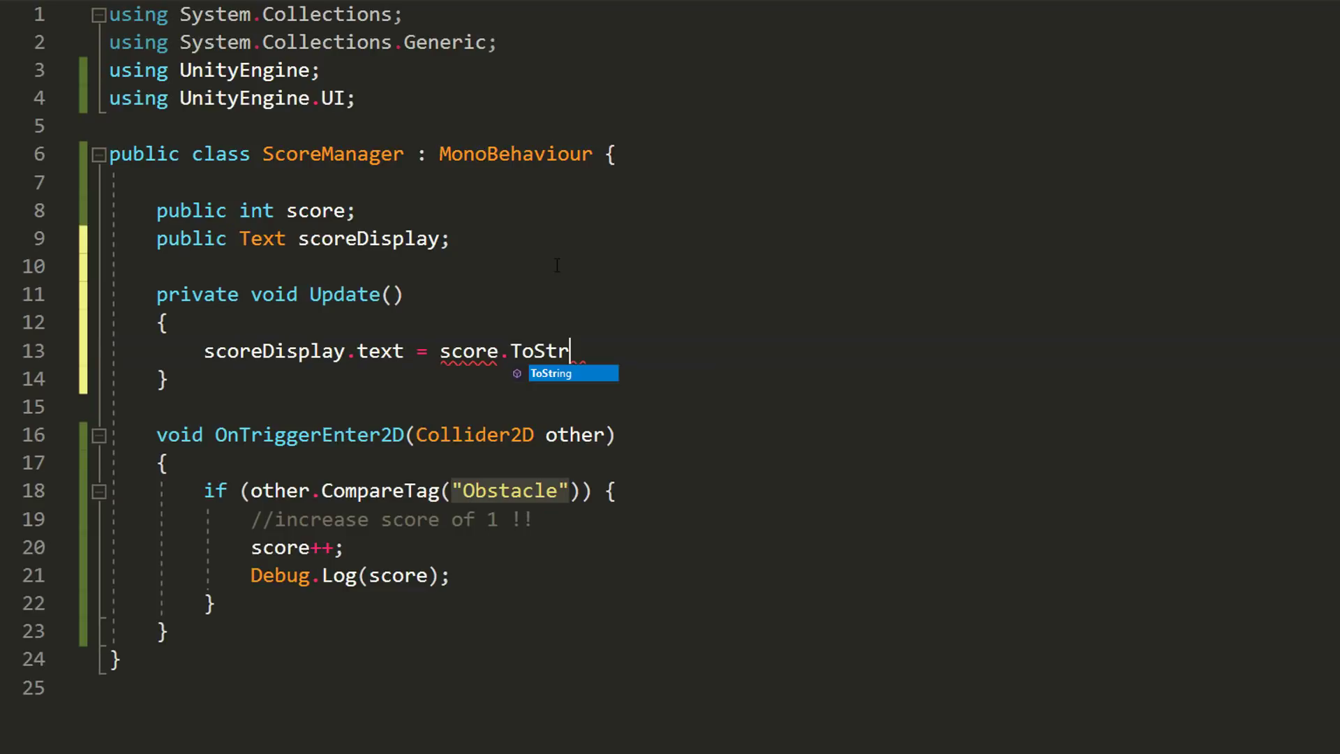
type("ing()")
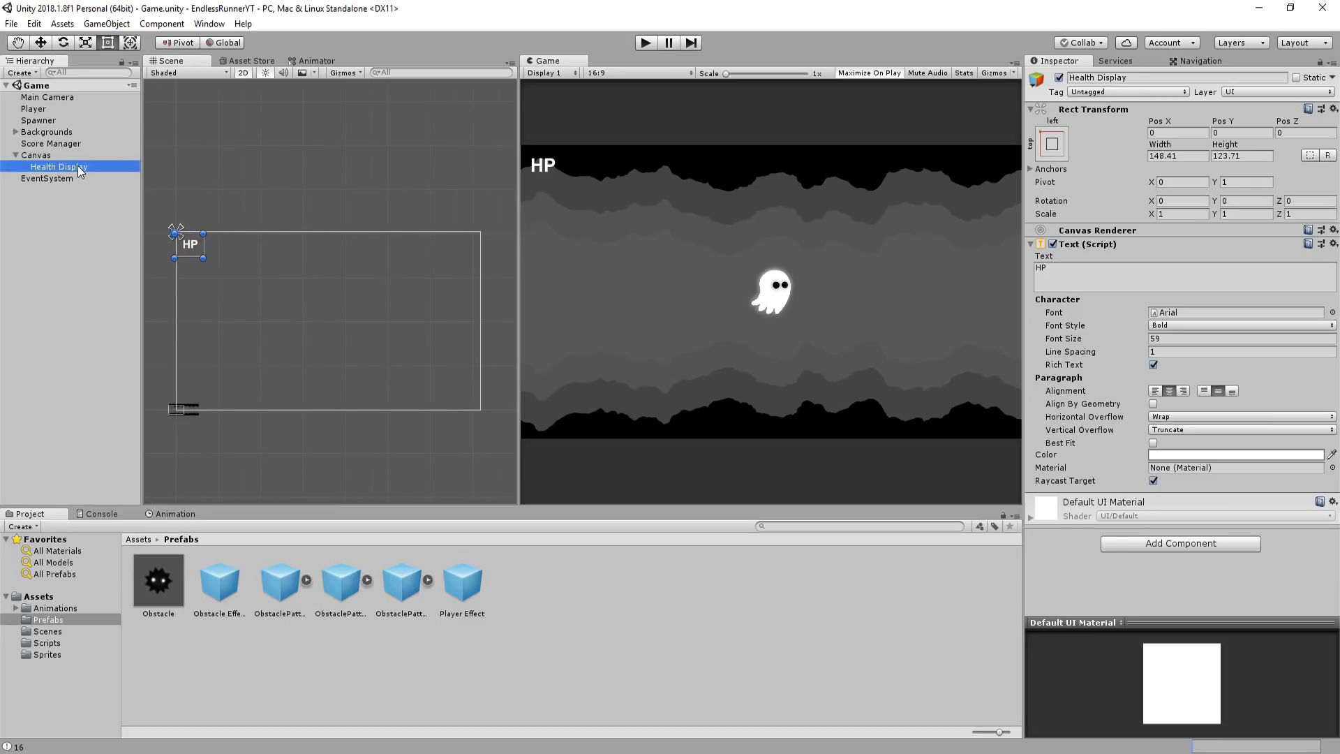
- Duplicate Health Display as a top-right Score Display and assign it to the Score Manager
key("ctrl+d")
left_click(1180, 77)
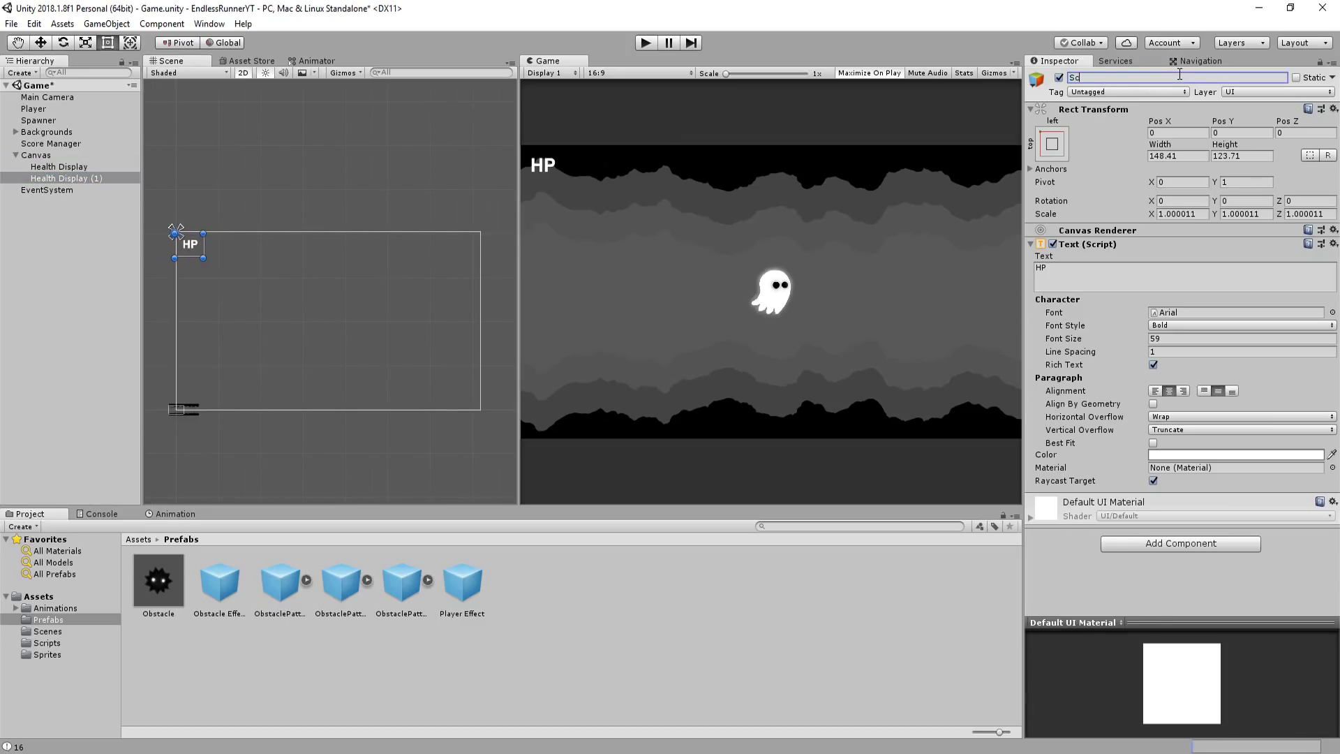
left_click(1052, 144)
left_click(1161, 209, "alt+shift")
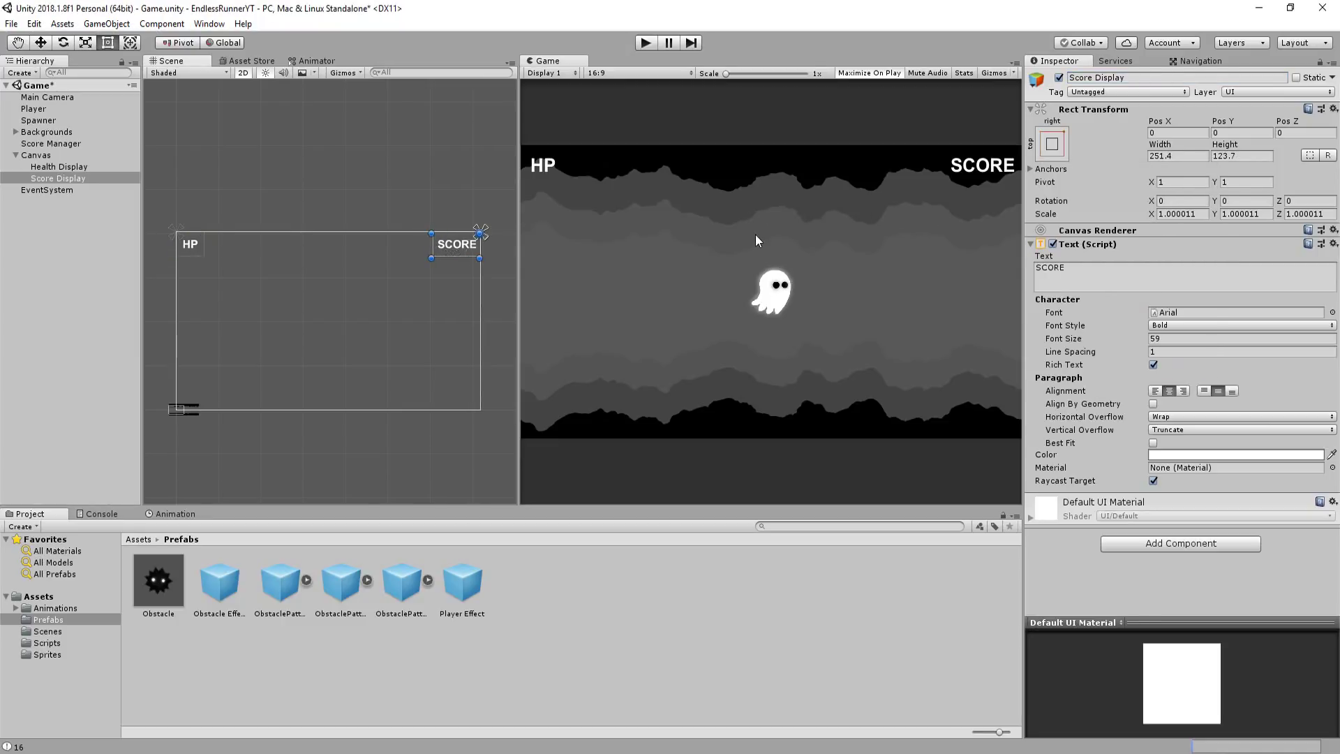
key("ctrl+s")
left_click(51, 143)
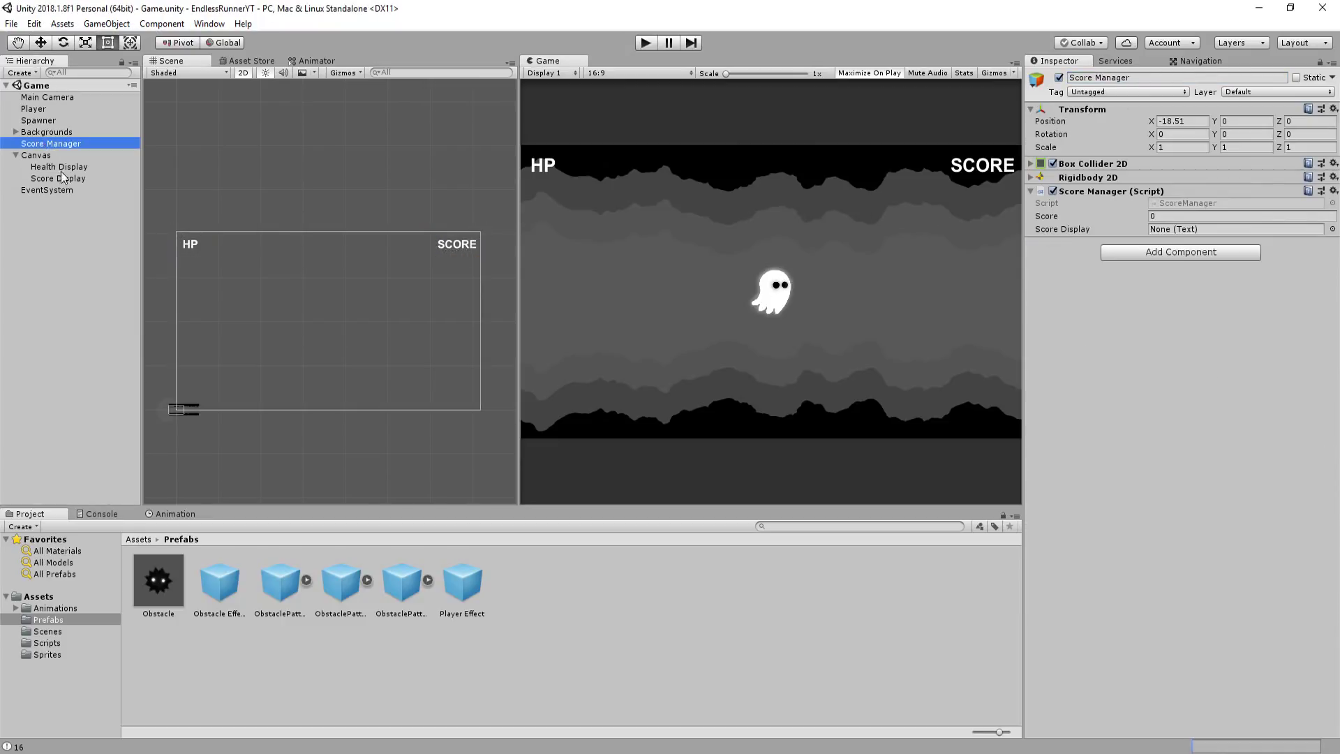
left_click_drag(58, 178, 1267, 208)
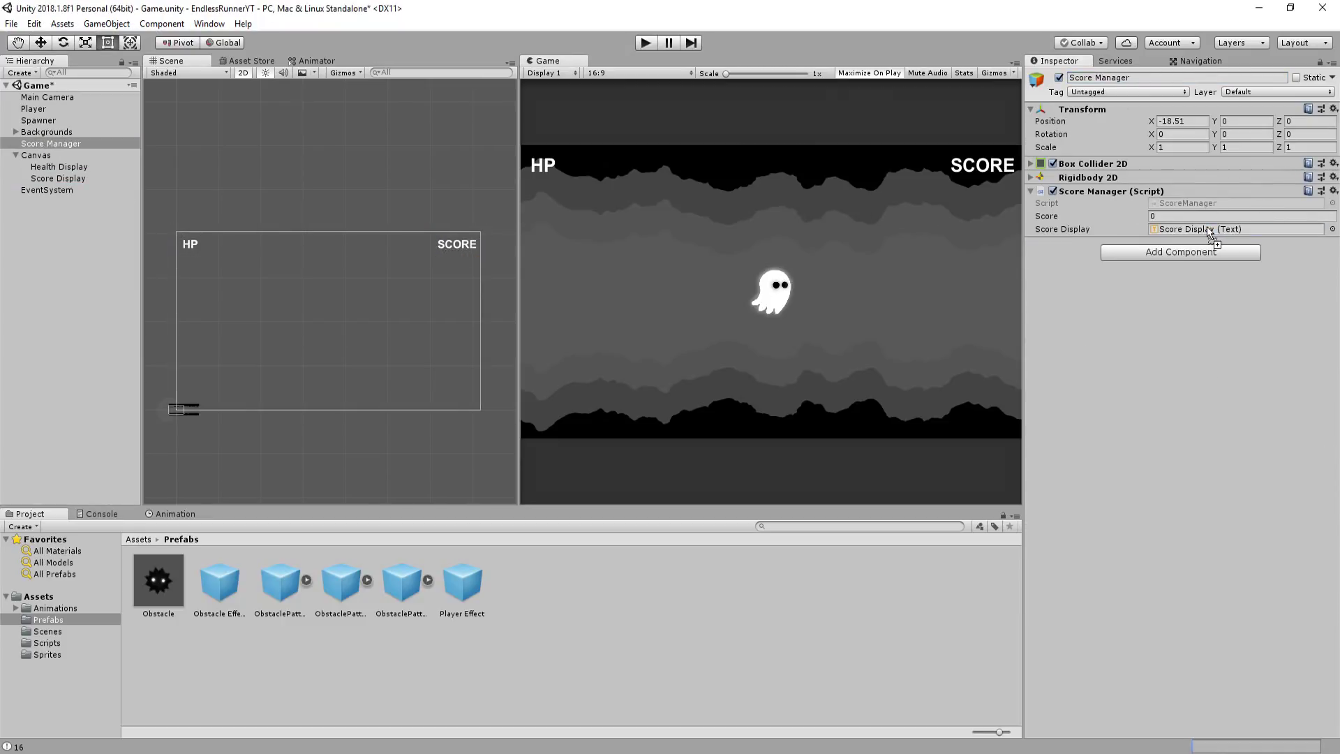
key("ctrl+p")
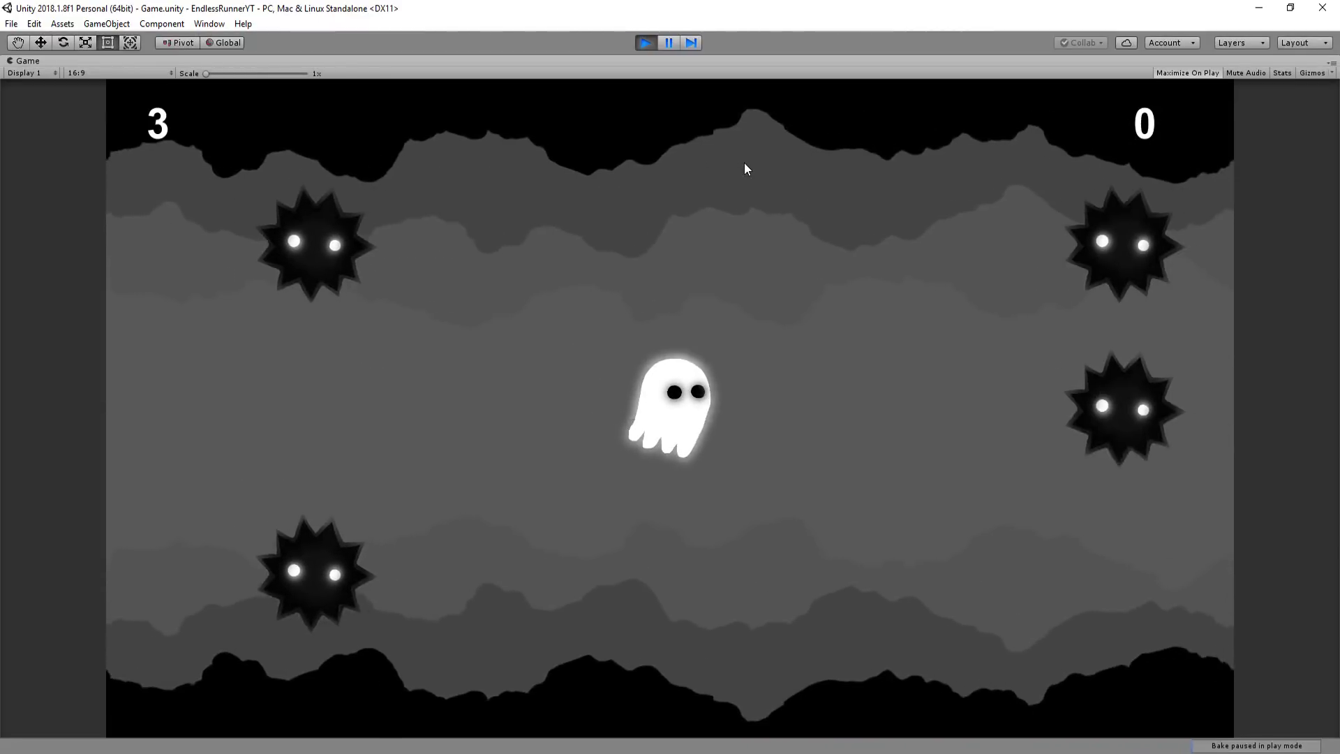
- Dodge between lanes with the Up/Down arrows while the HP and score counters update
key("Down")
key("Up")
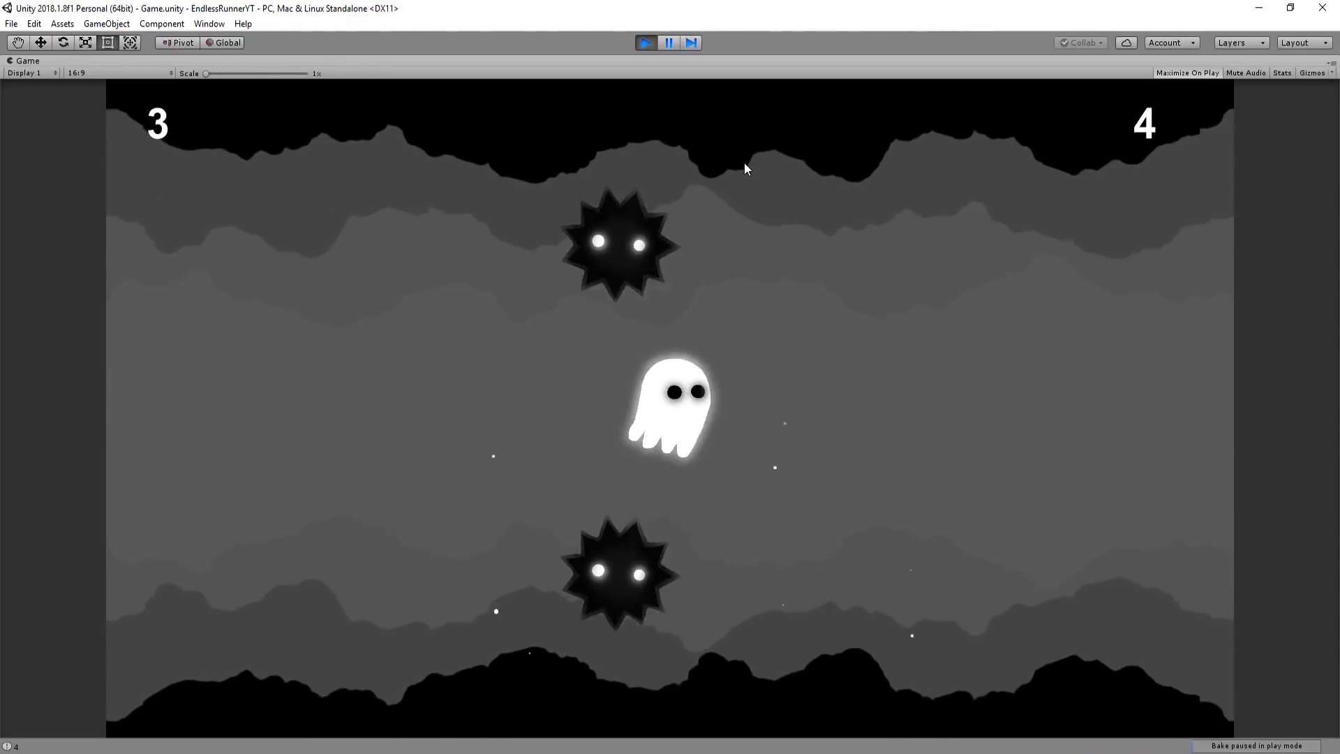
key("Down")
key("Up")
key("Up")
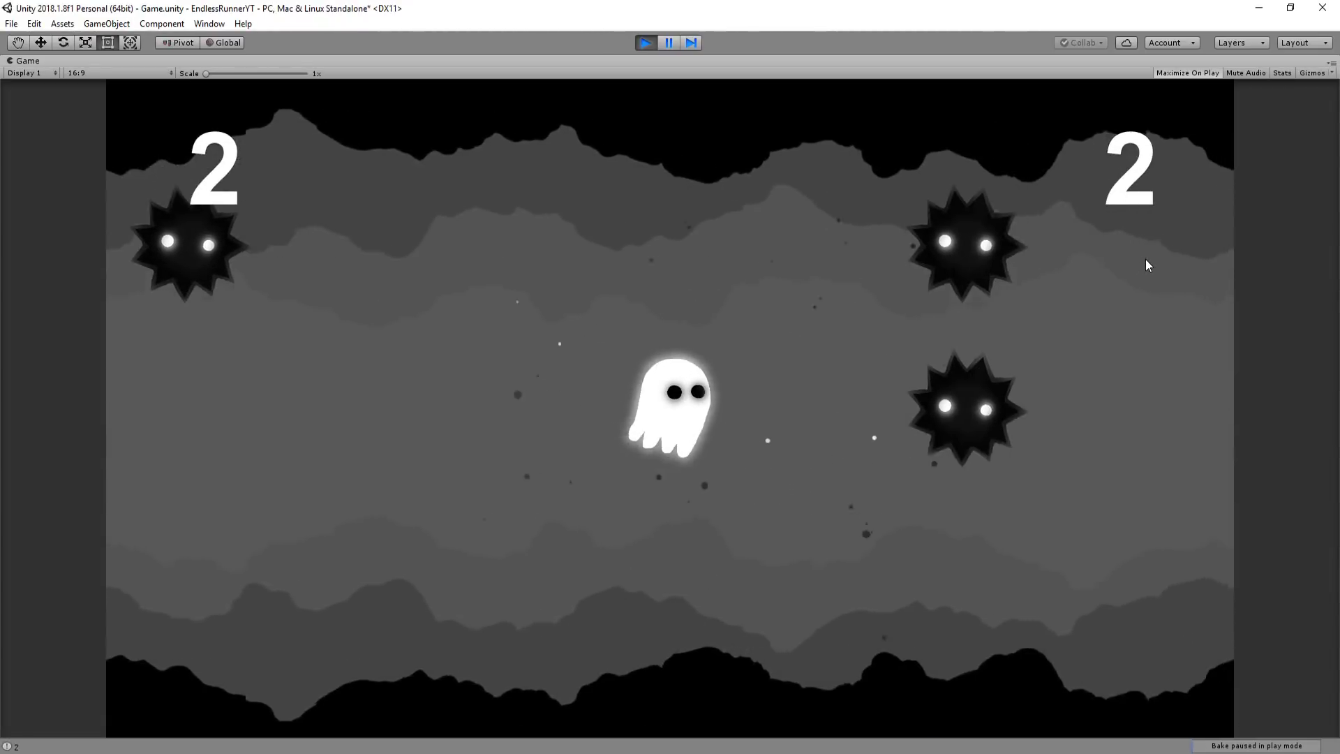
key("Up")
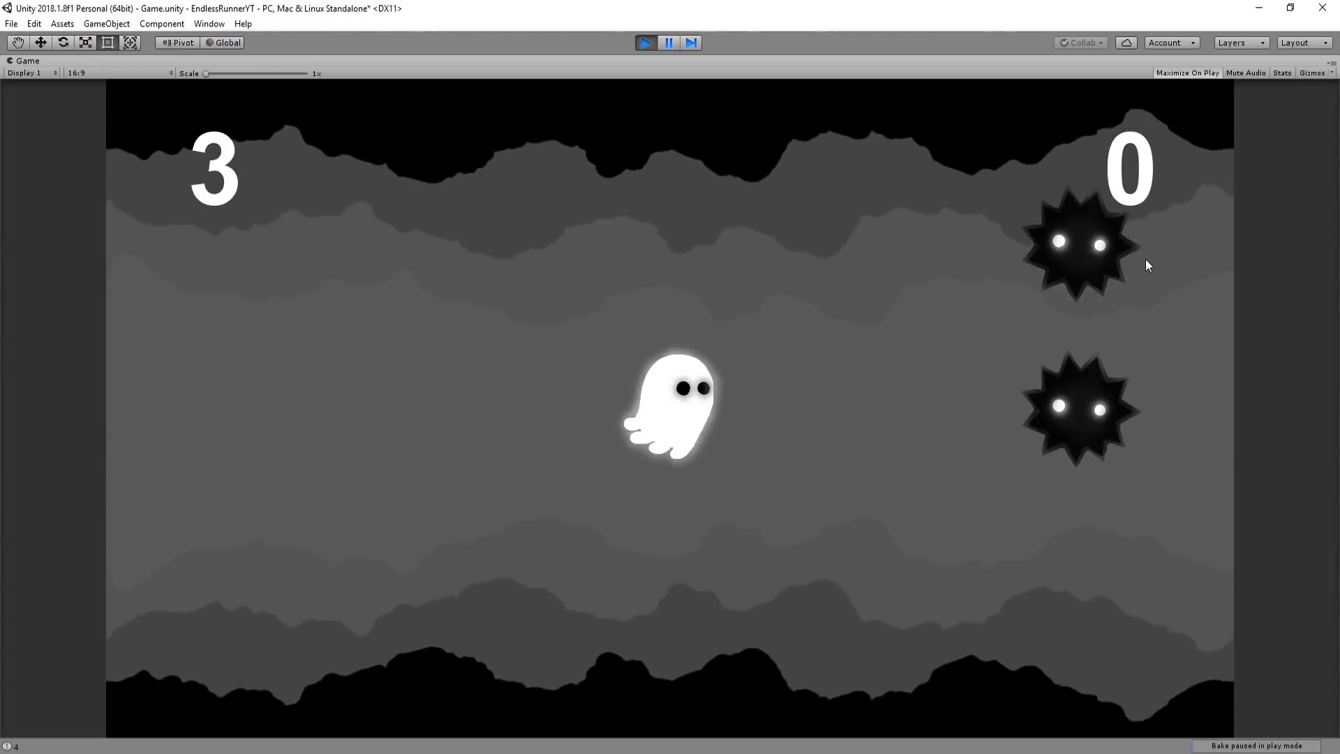
key("Up")
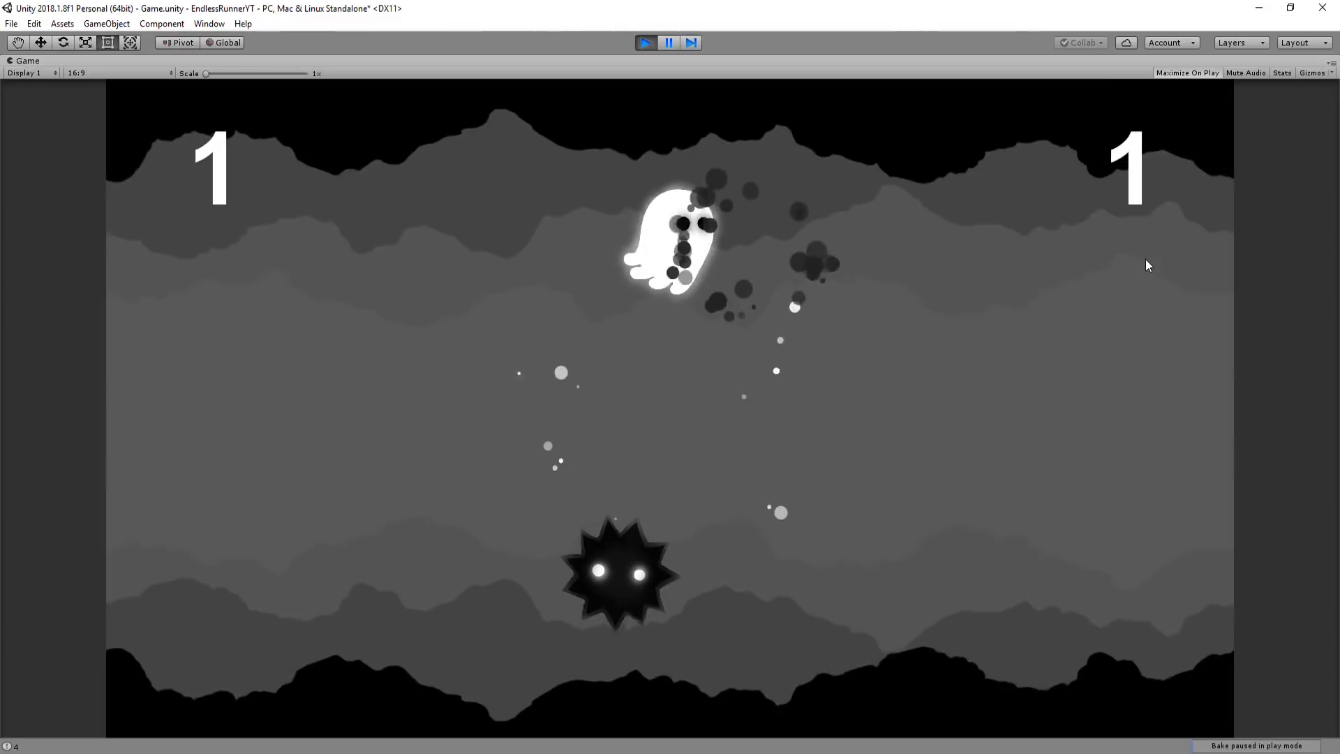
key("Down")
key("Up")
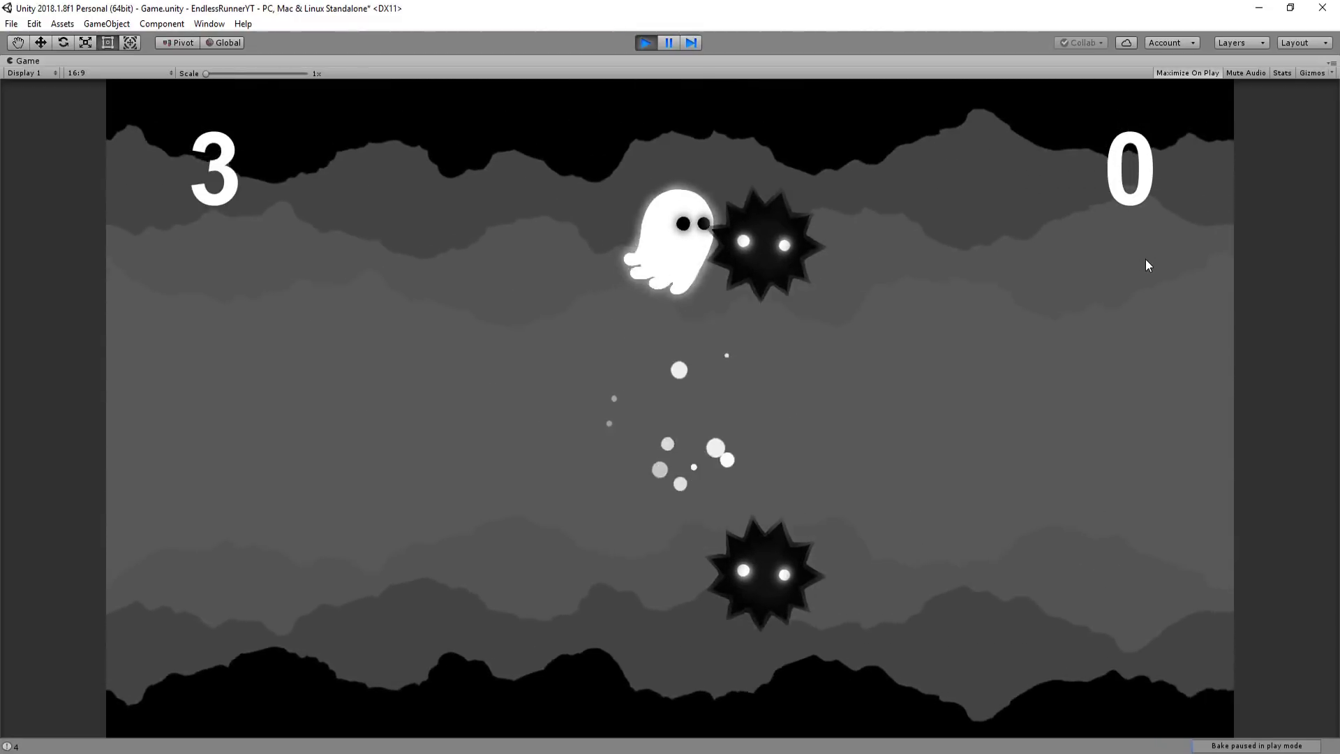
key("Down")
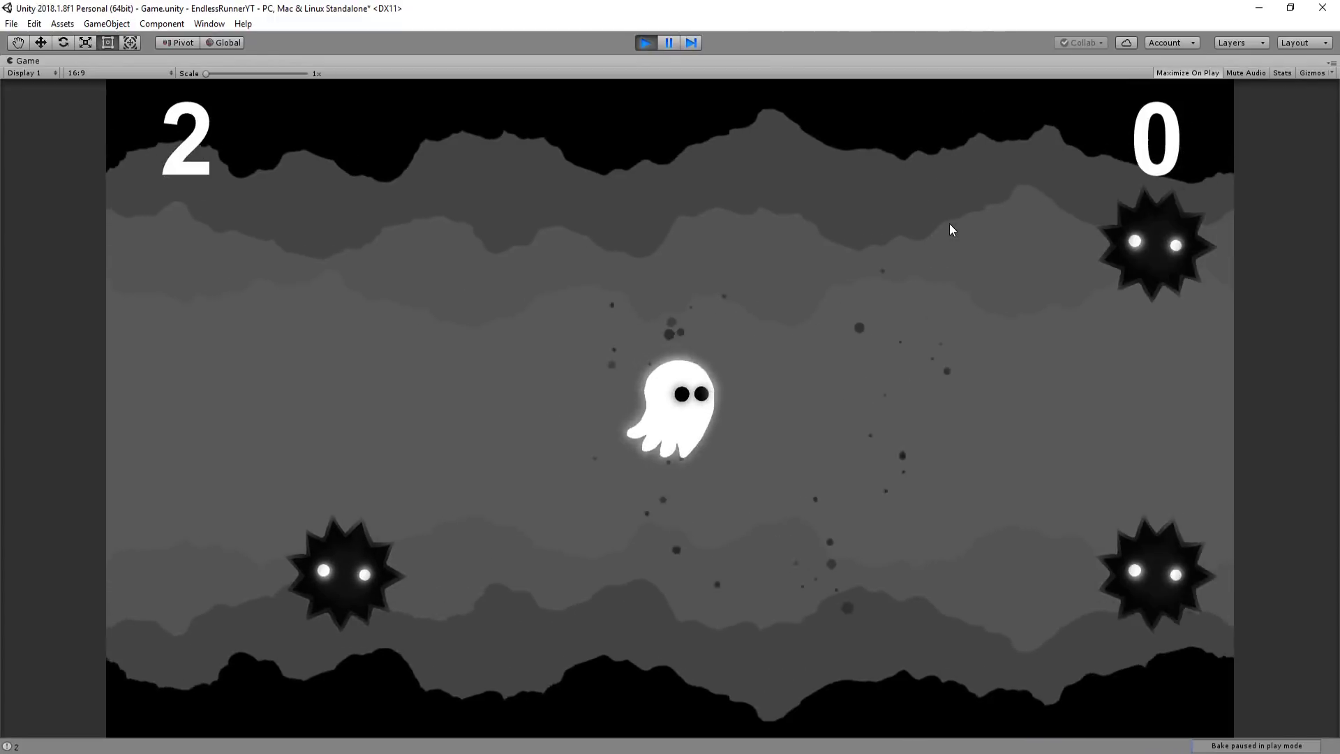
key("Up")
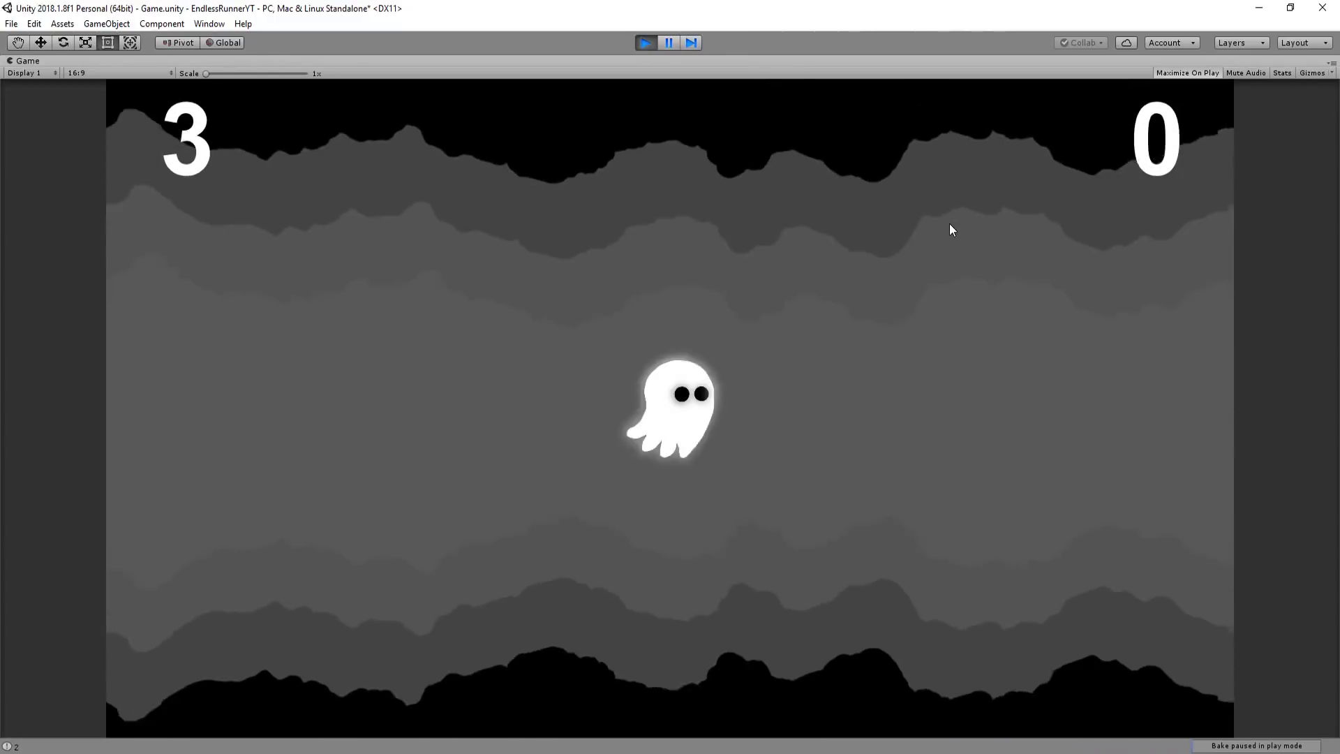
- Stop play mode and add a translucent black Panel under Canvas
left_click(646, 43)
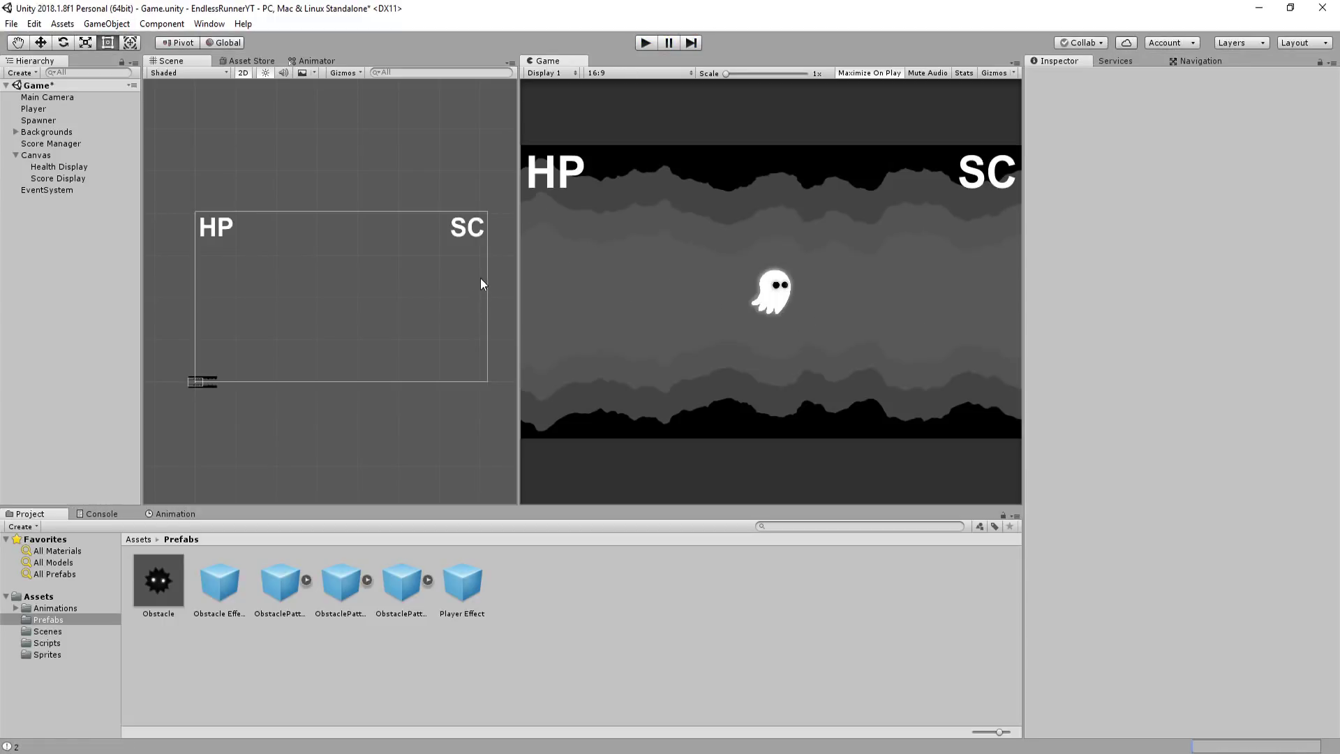
right_click(36, 155)
left_click(201, 542)
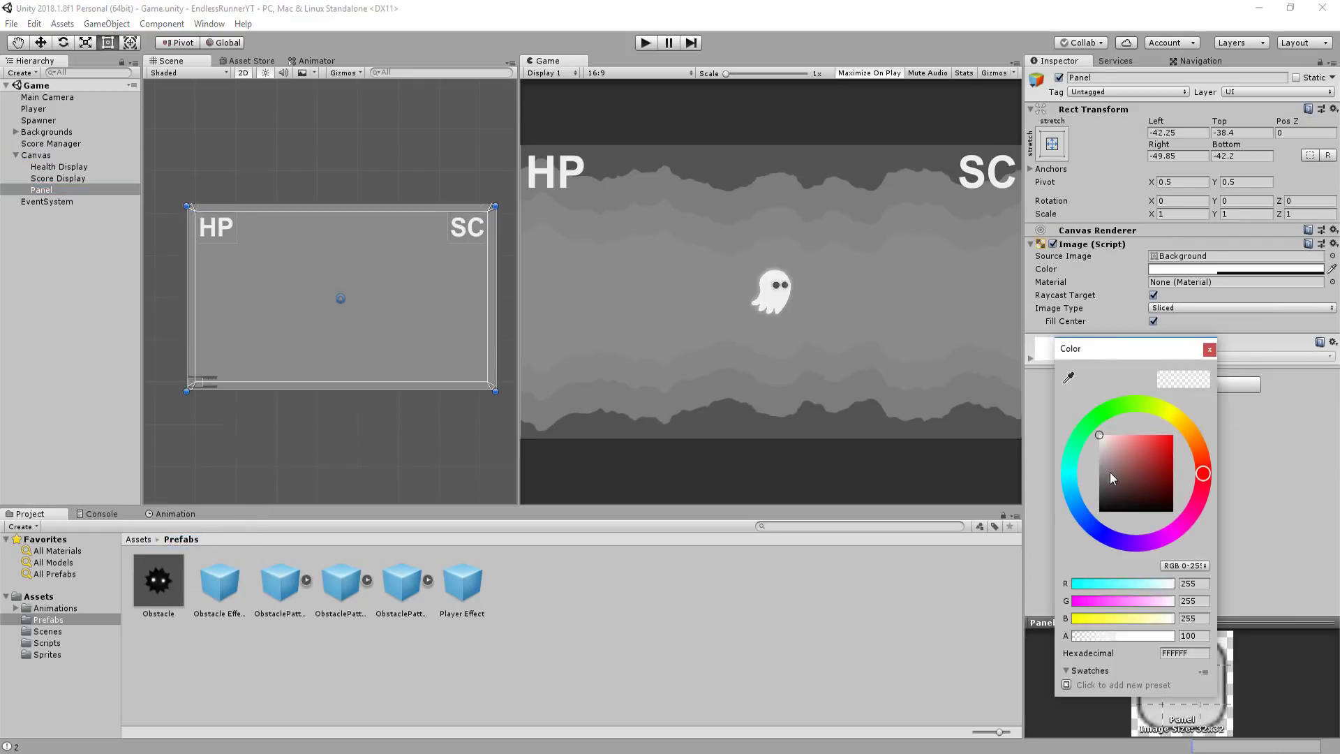
left_click_drag(1134, 475, 1038, 614)
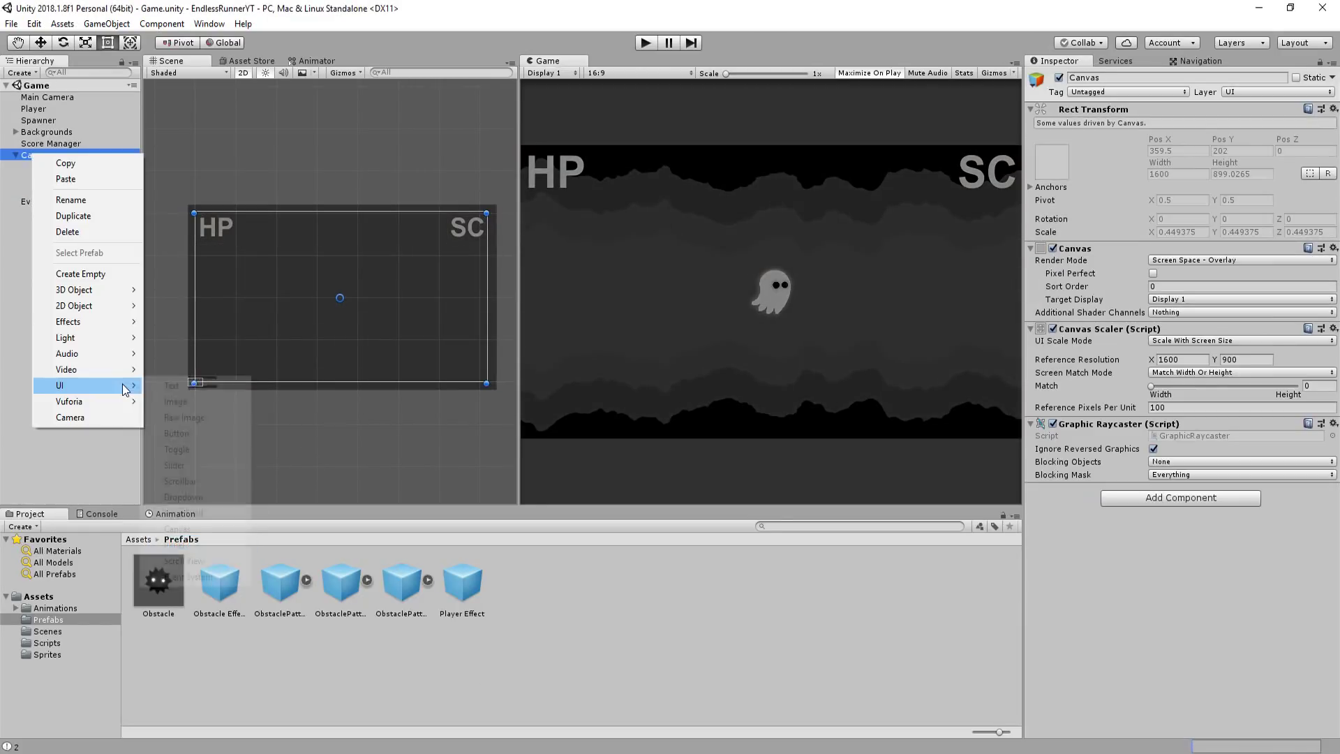
- Add a UI Text under Canvas and begin entering the GAME OVER restart message
mouse_move(123, 386)
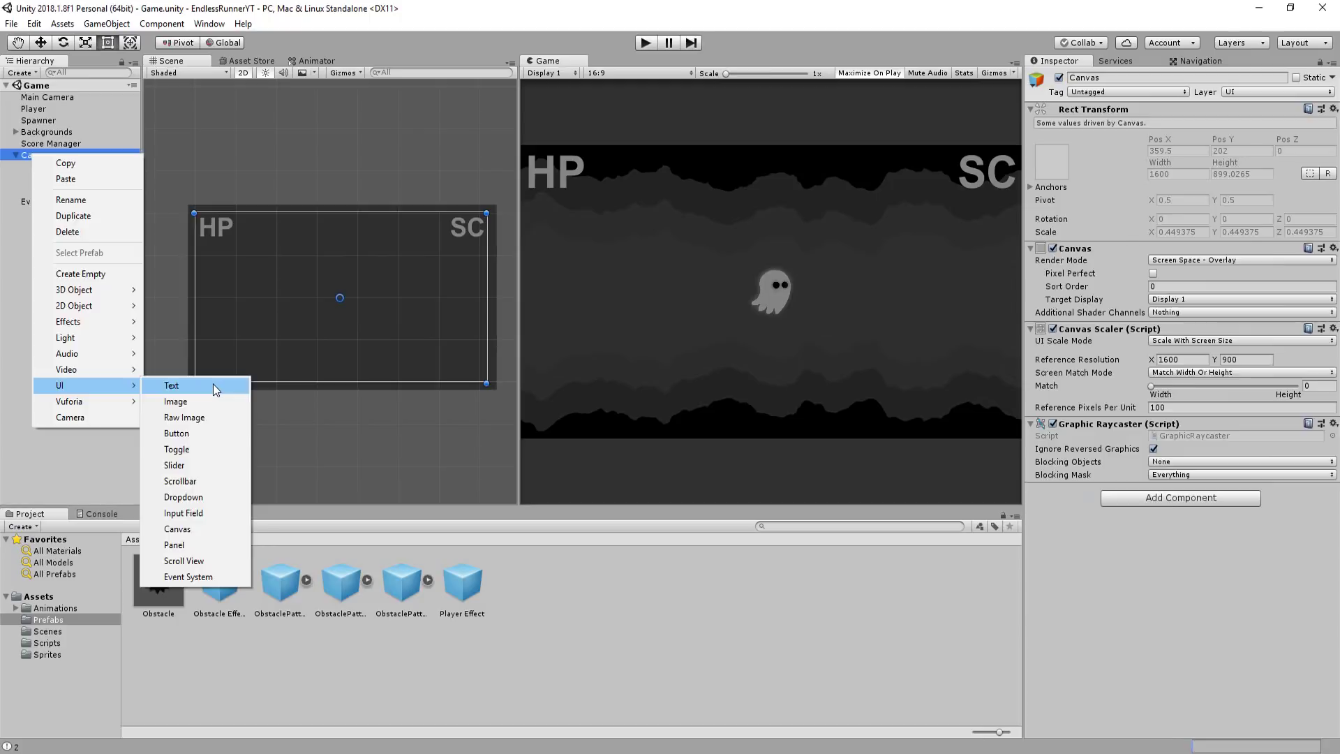
left_click(212, 385)
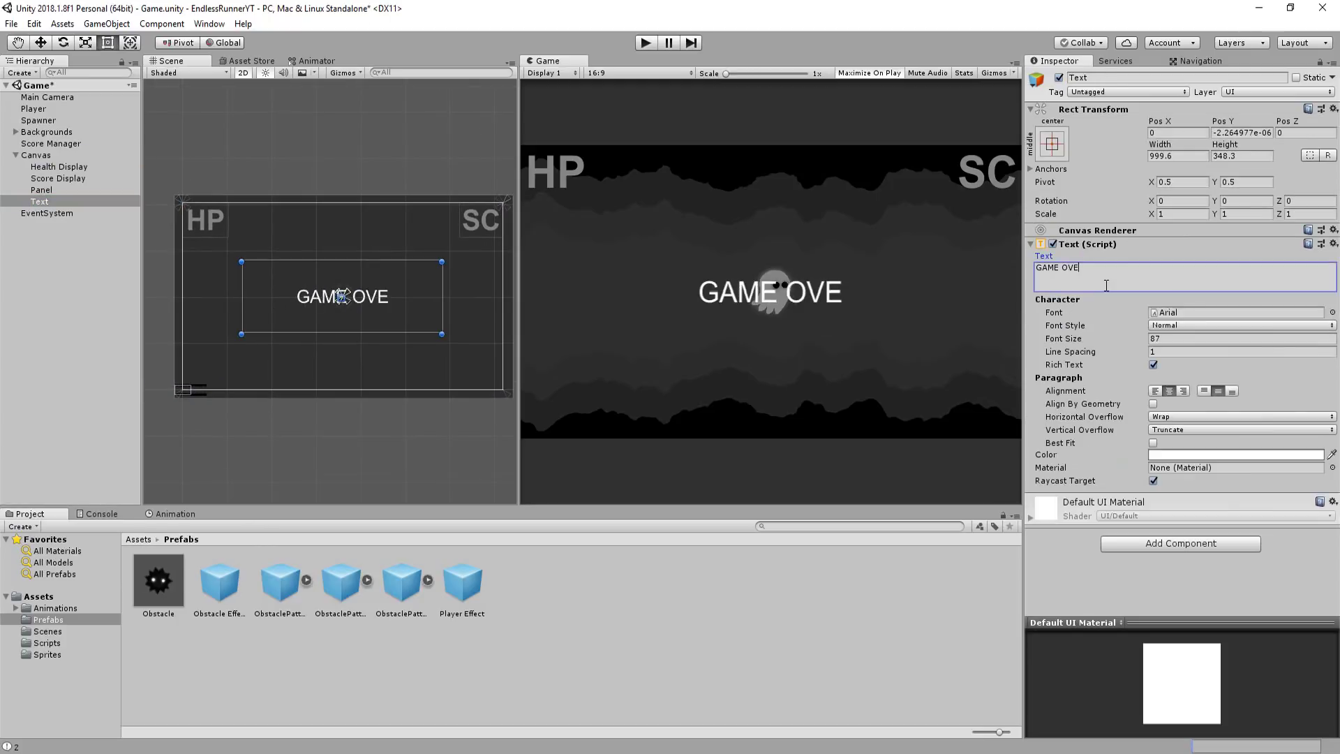
type("R :")
key("Return")
- Finish the overlay message as 'Hit R to Restart !' and select it all
type("hit R to Restart")
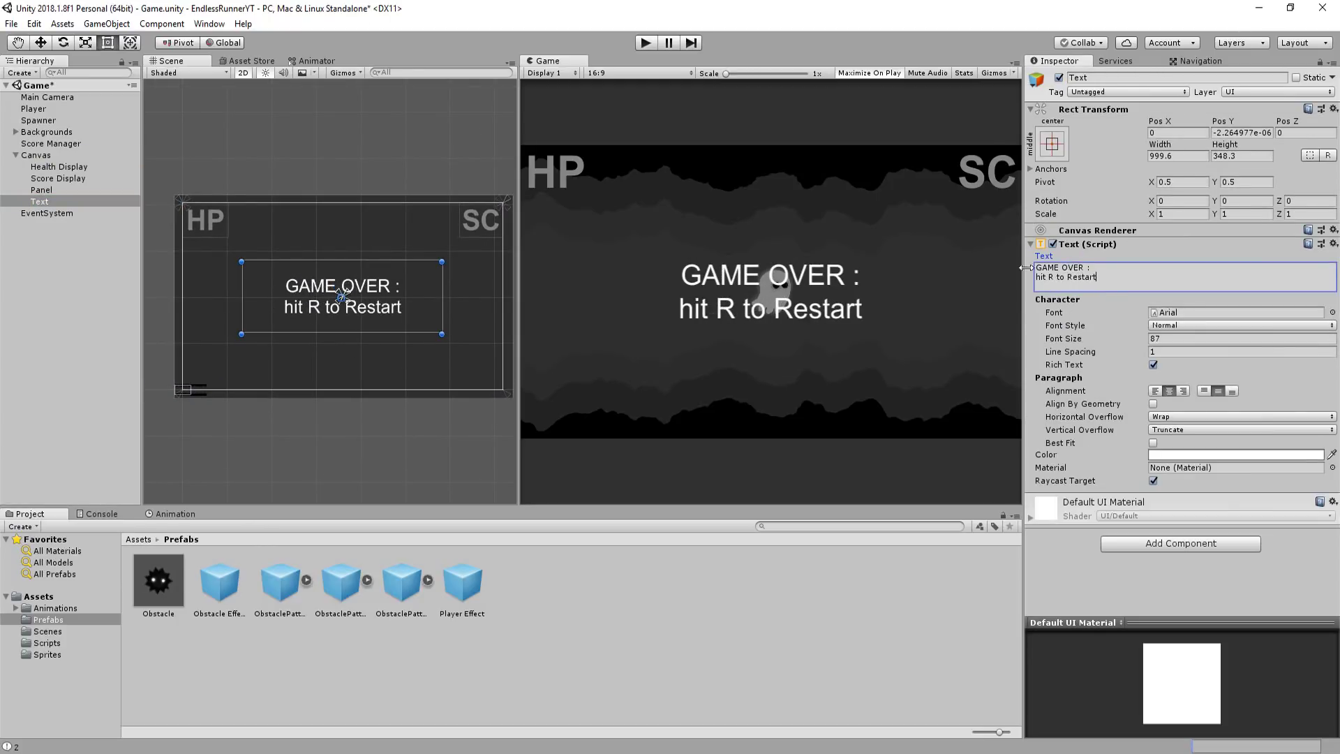
key("BackSpace")
type("H")
type(" !")
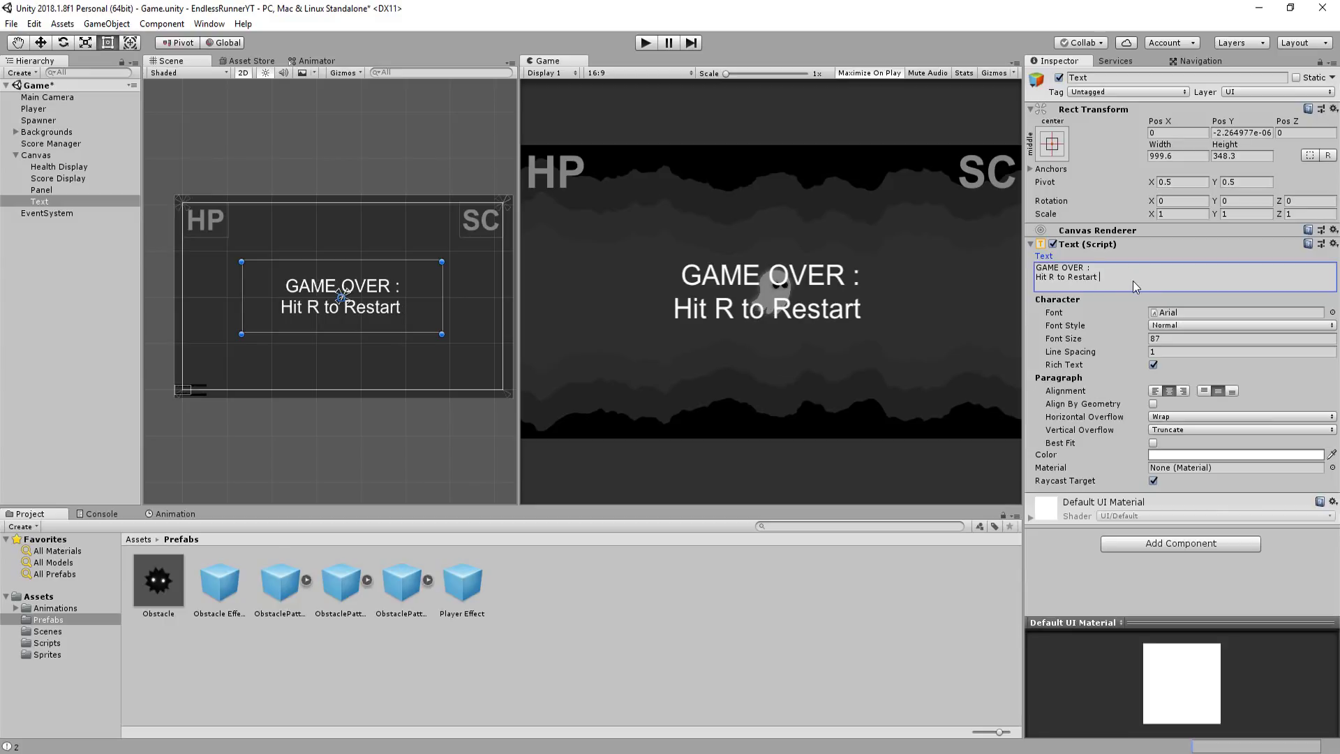
key("ctrl+a")
- Group Panel and Restart Display under a new empty Canvas object named Game Over
right_click(35, 155)
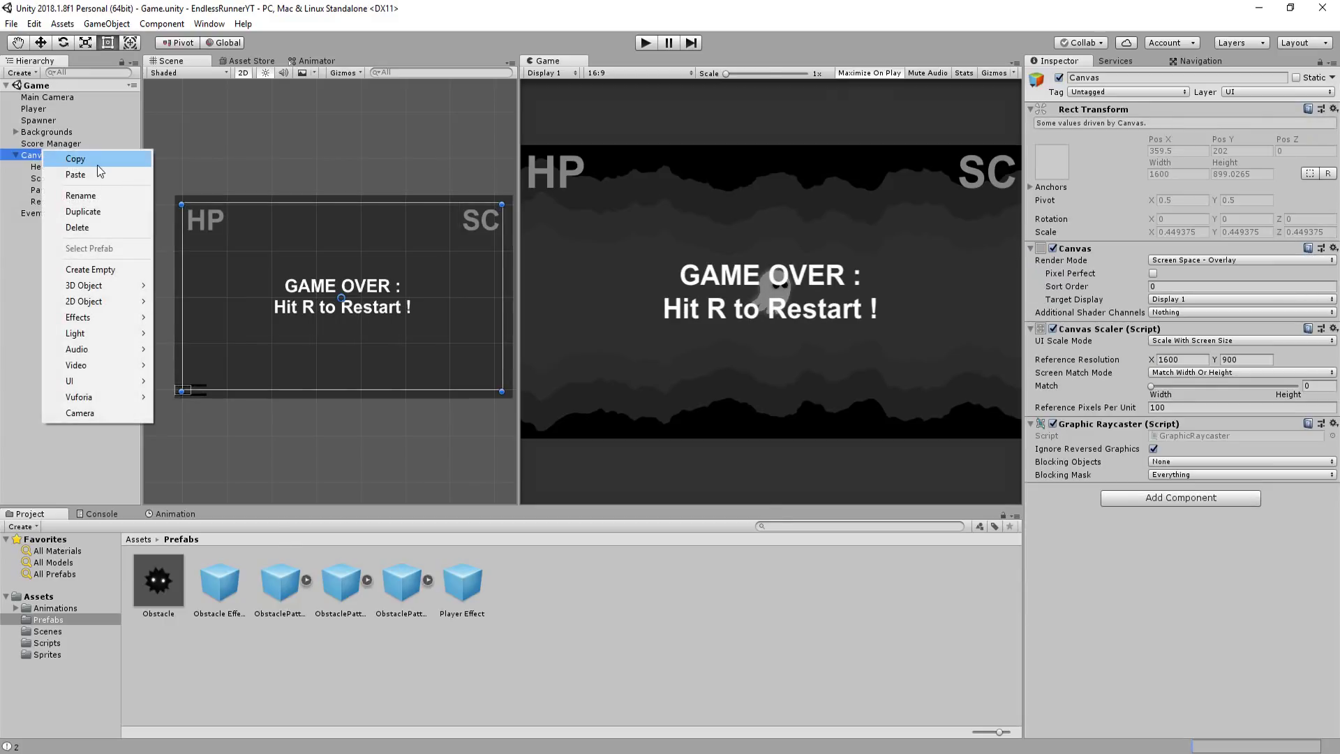
left_click(101, 270)
left_click(50, 193)
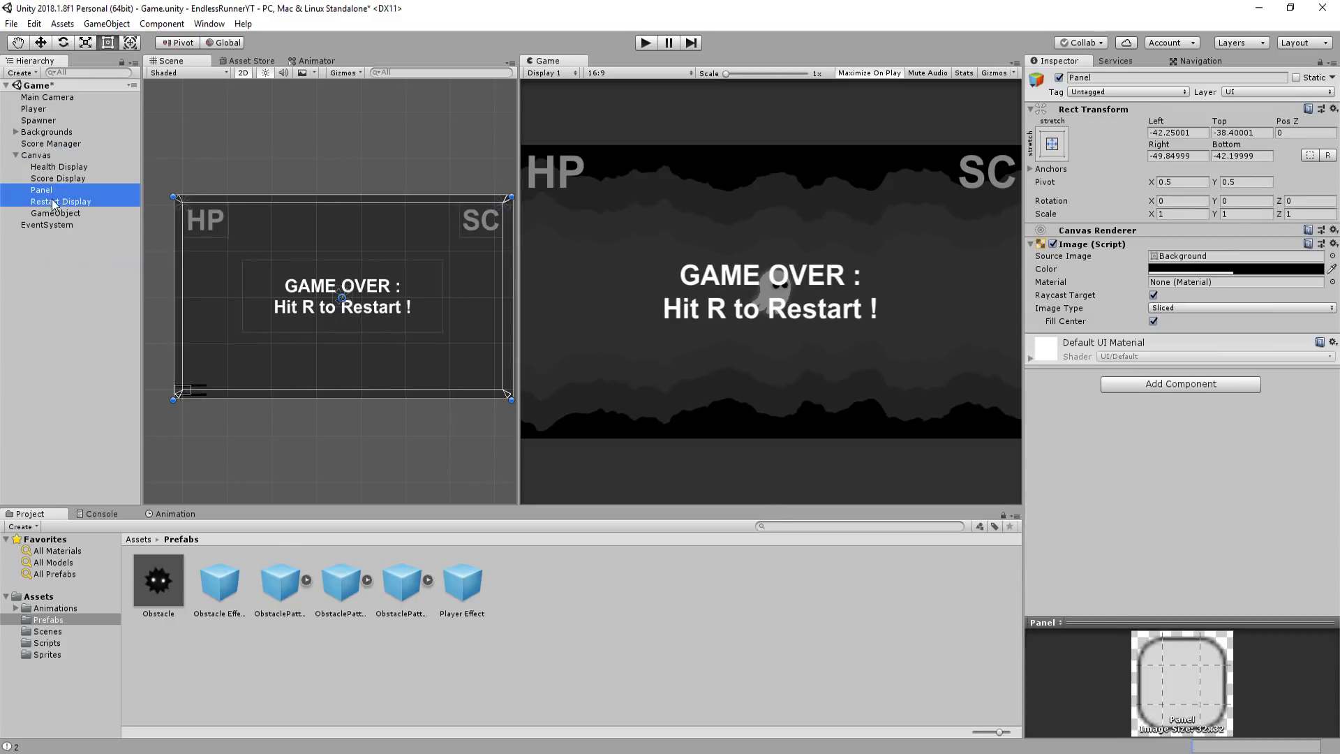
left_click_drag(53, 204, 71, 212)
left_click(56, 190)
left_click(1146, 77)
type("Game Over")
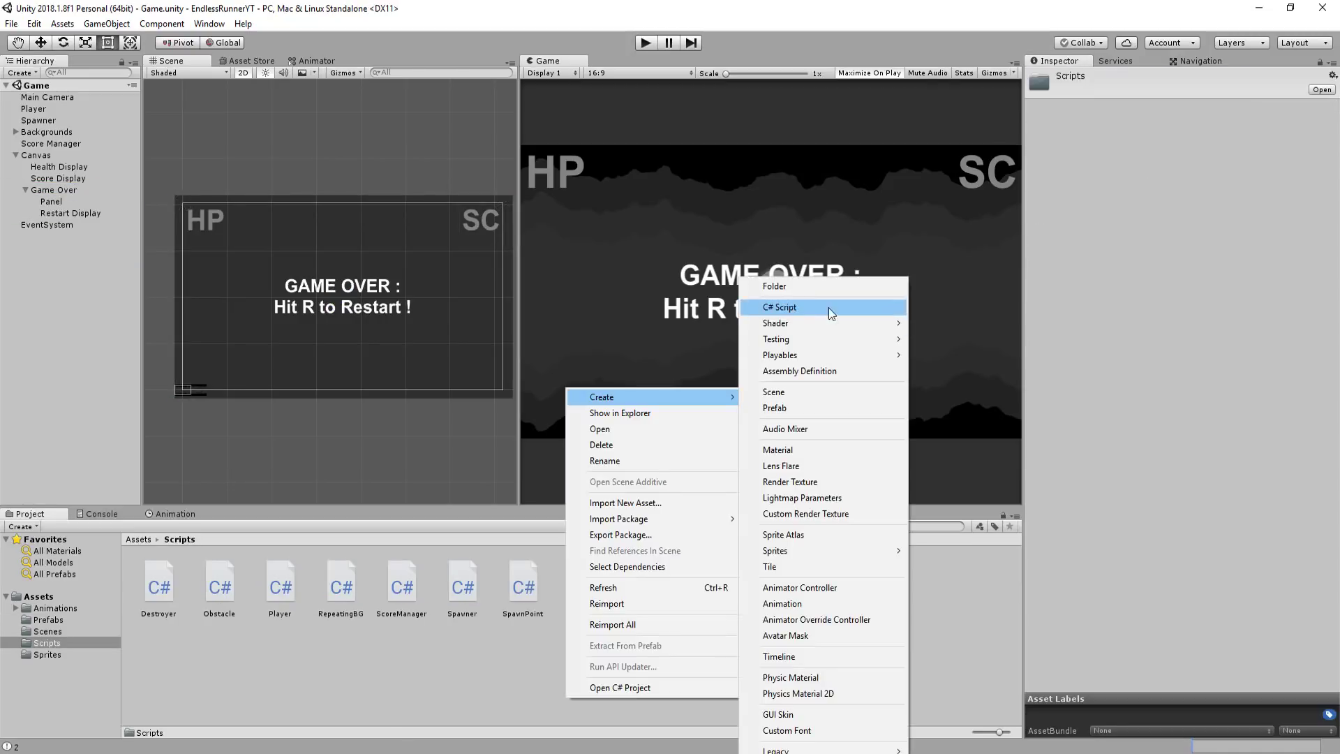
- Create a Restart C# script and attach it to the Game Over group
left_click(775, 307)
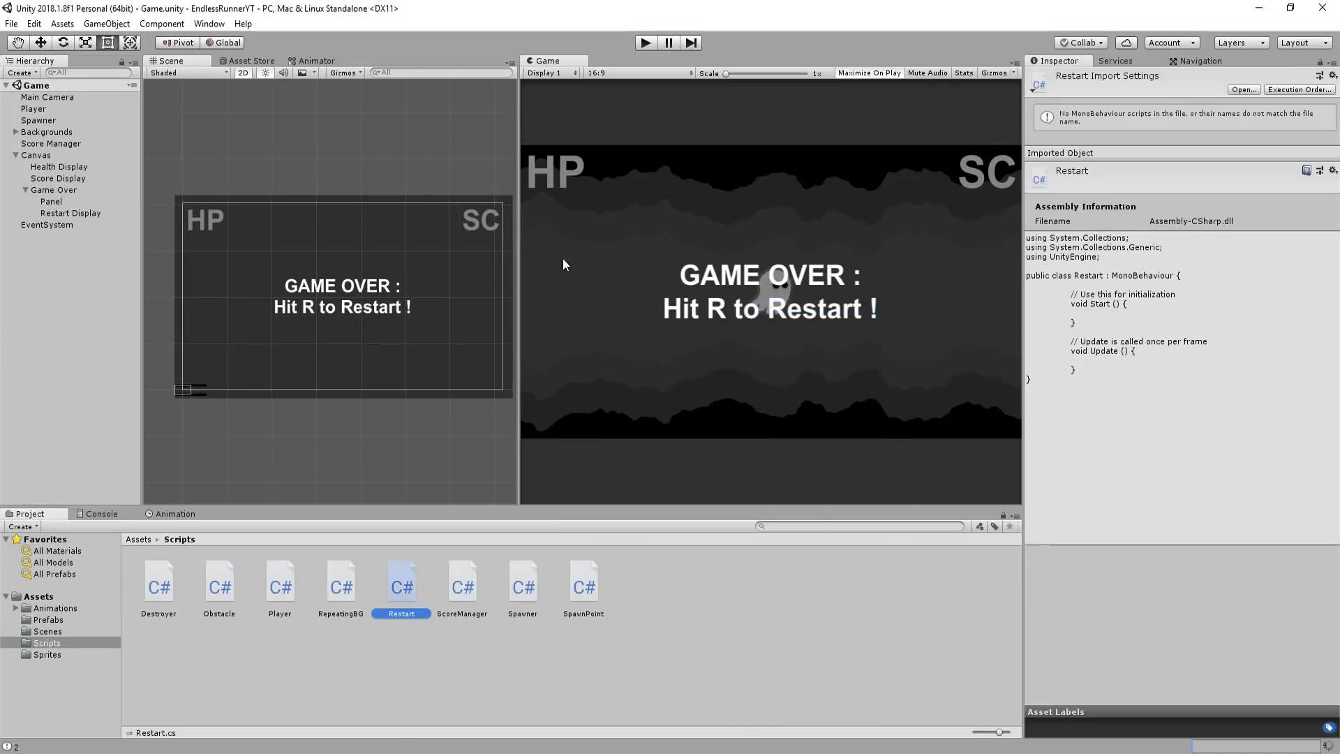
left_click(54, 190)
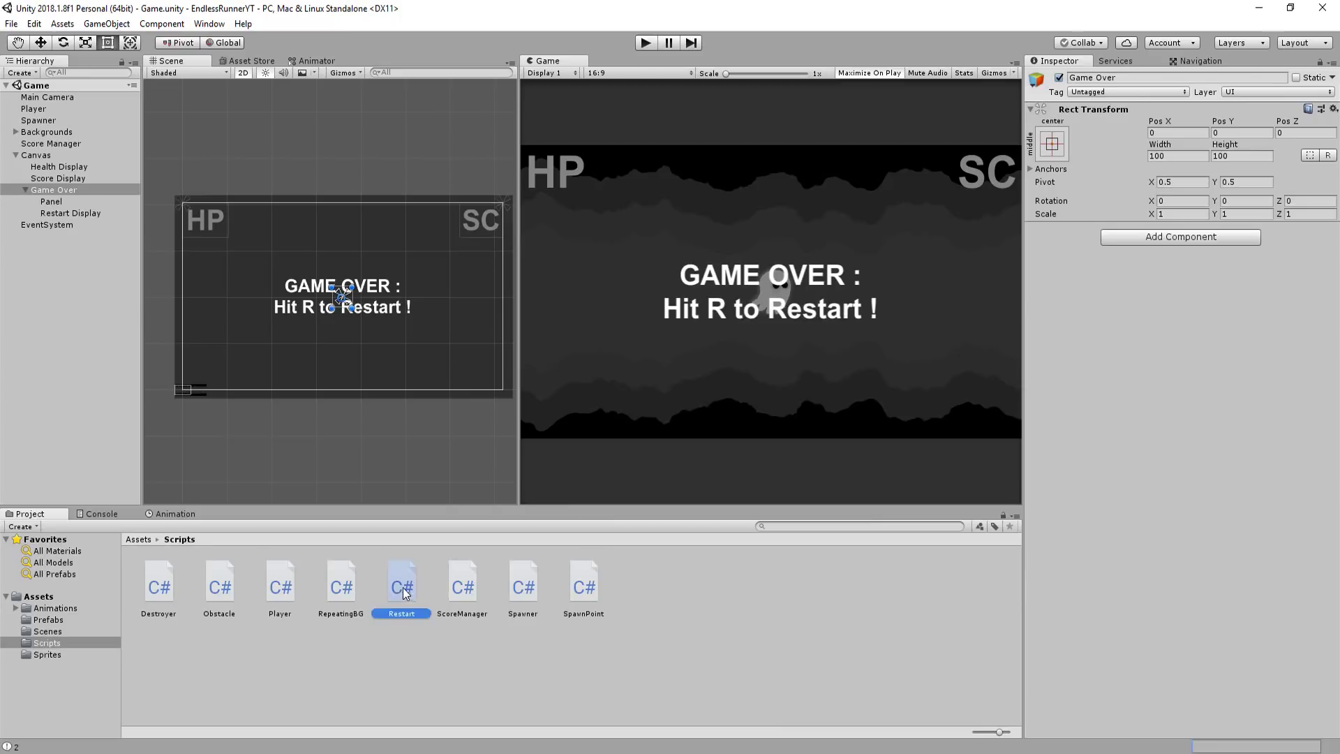
left_click_drag(1188, 300, 1134, 276)
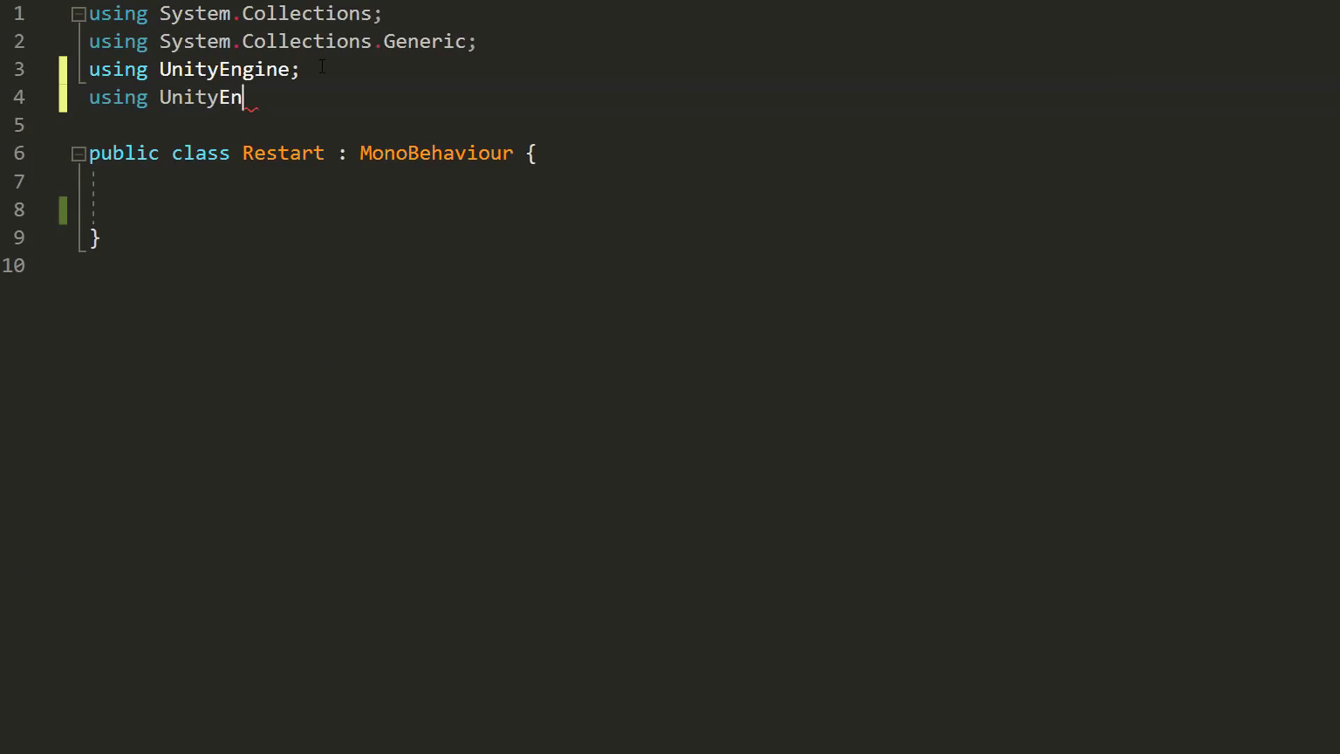
- Import UnityEngine.SceneManagement and reload the active scene's buildIndex when KeyCode.R is pressed
type("gine.Scen")
key("Tab")
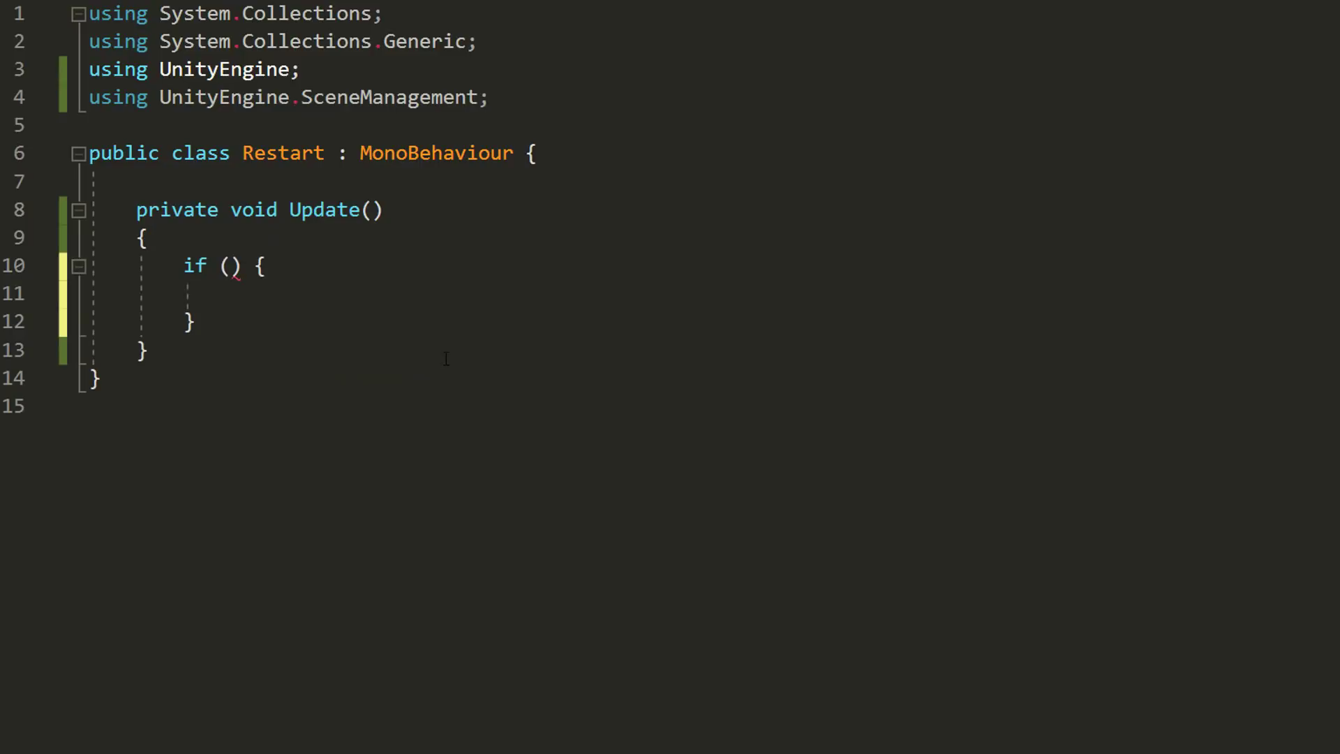
type("Input.GetKeyDown(KeyCode.R")
key("ctrl+s")
key("Down")
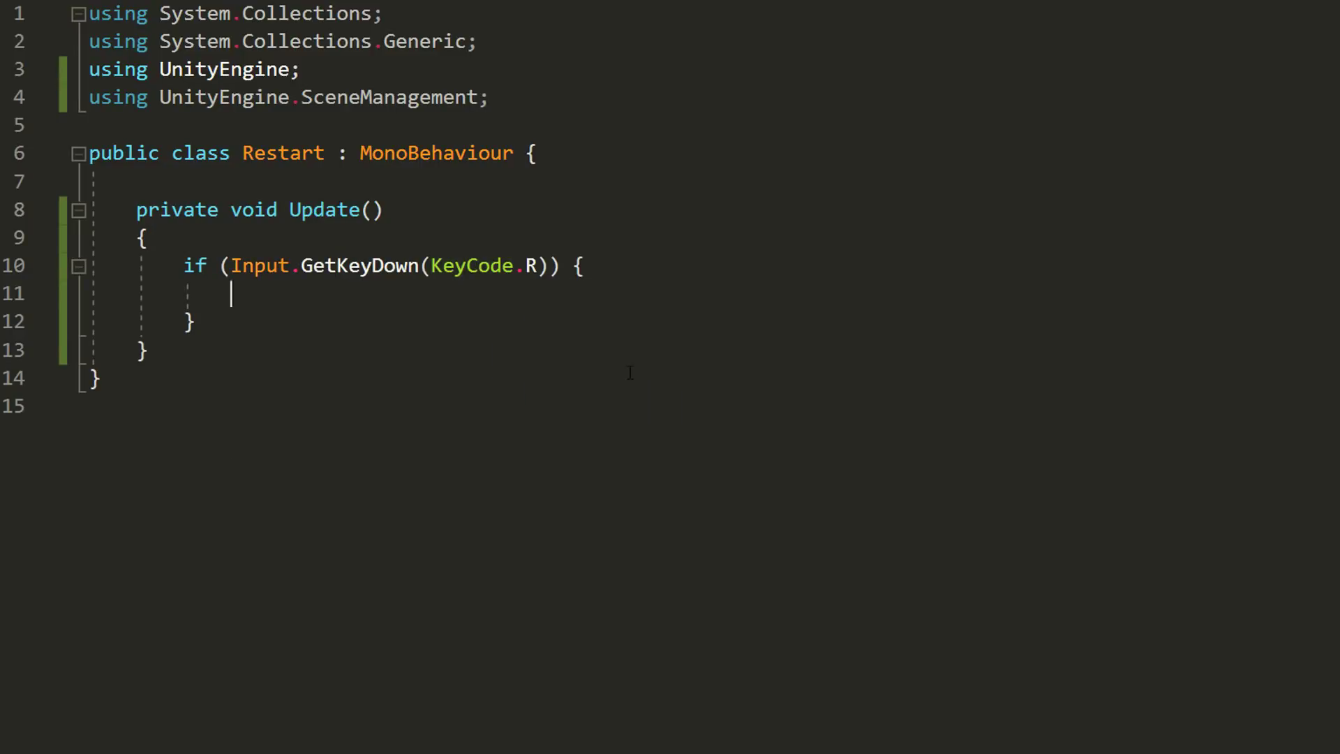
type("SceneManager.LoadScene(SceneManager.GetActiveScene().buildIndex);")
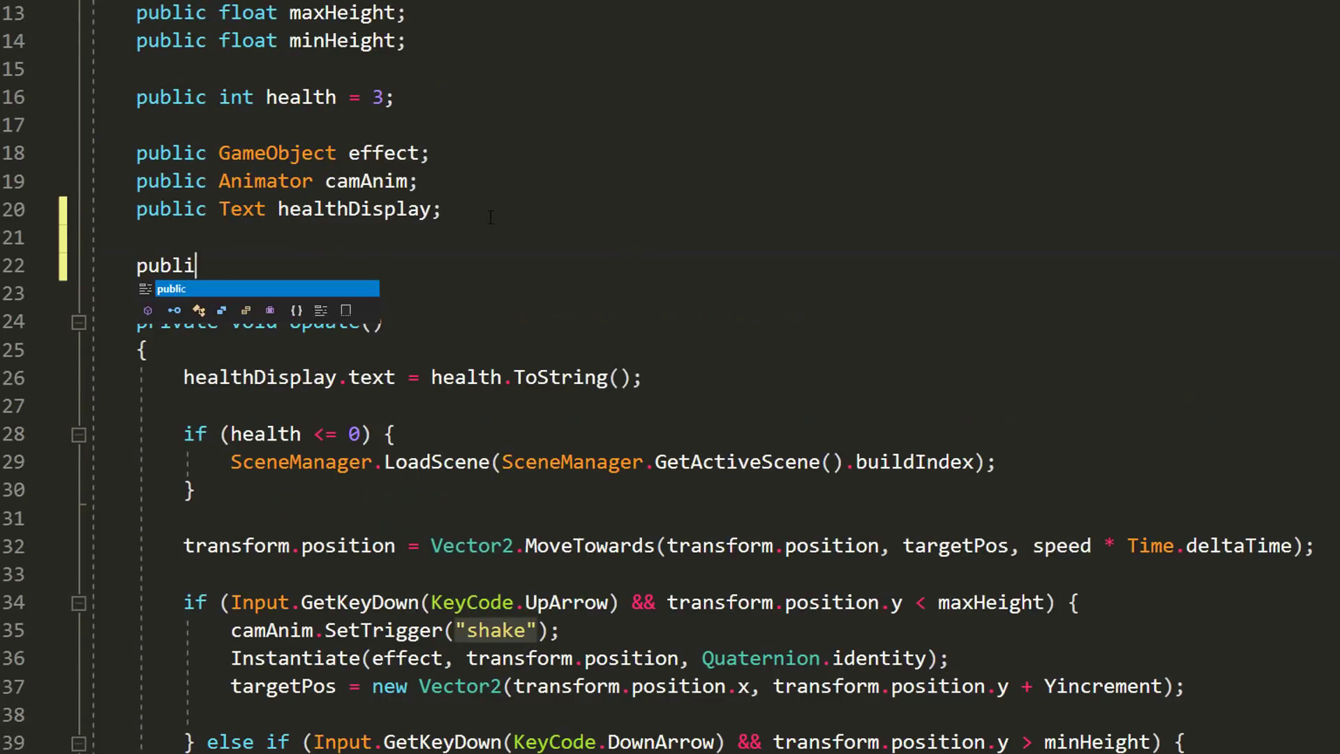
- Add a public GameObject gameOver to Player, calling gameOver.SetActive(true) and Destroy(gameObject) at zero health
type("c GameObject ")
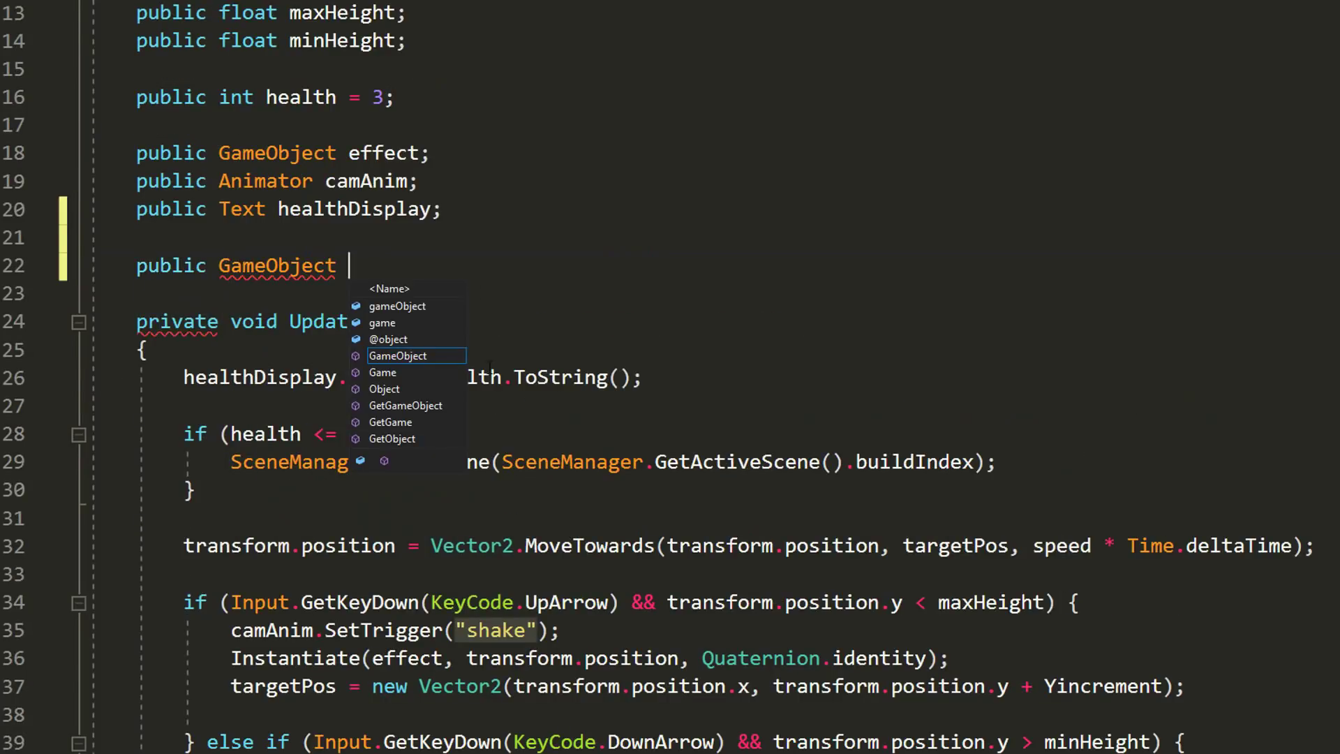
type("gameOver;")
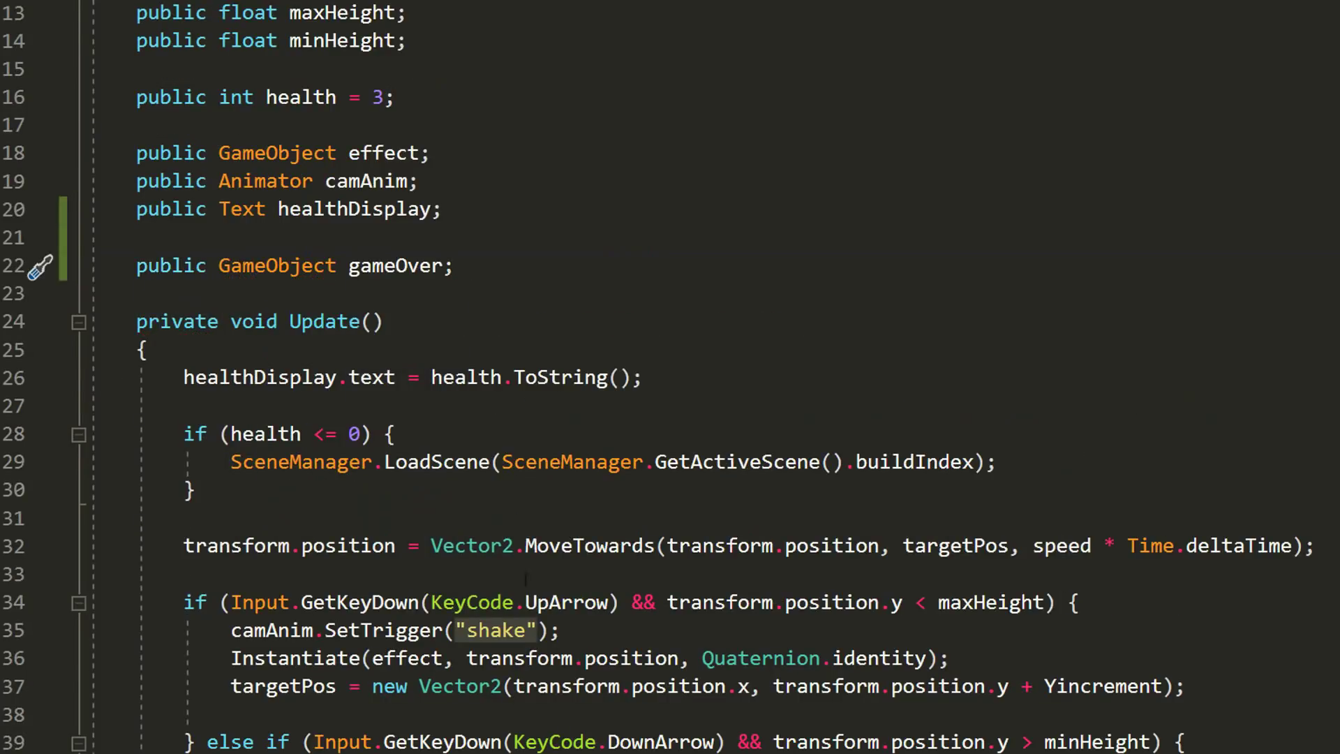
type("gameOver.SetActive(true")
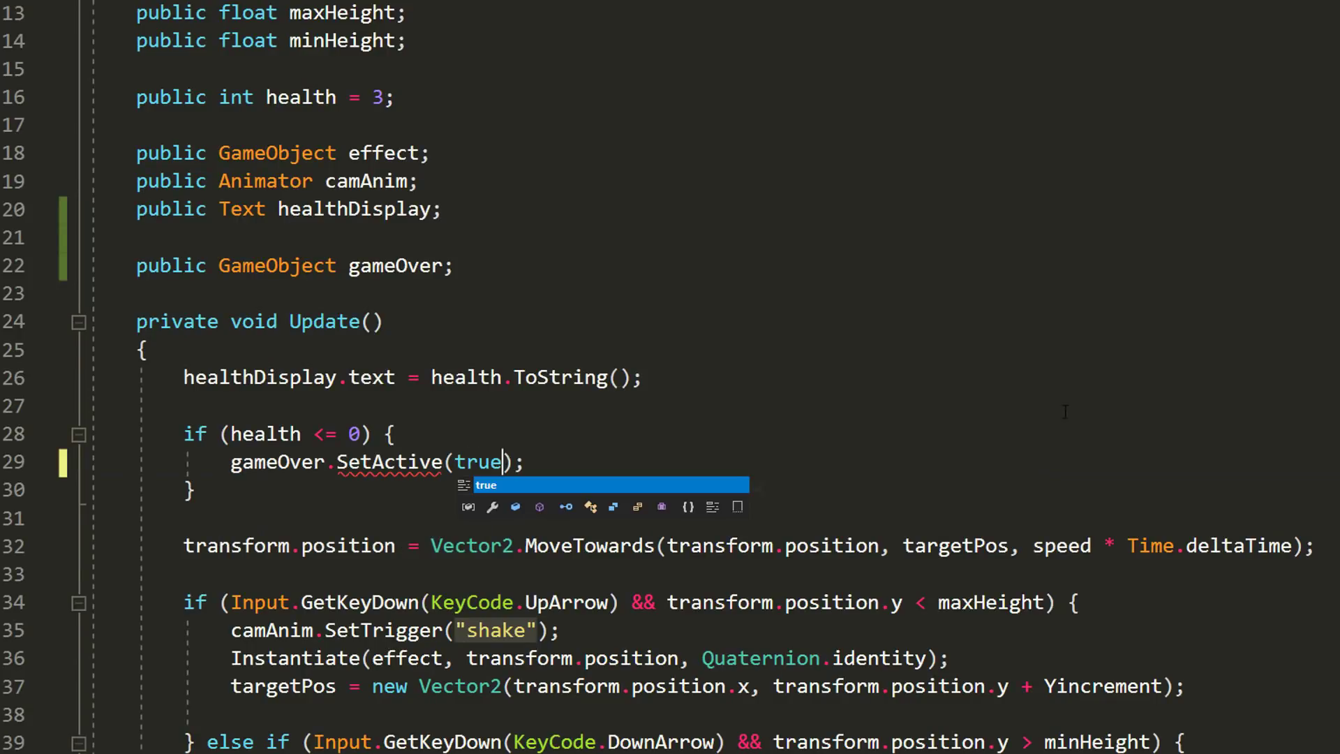
key("ctrl+s")
key("Return")
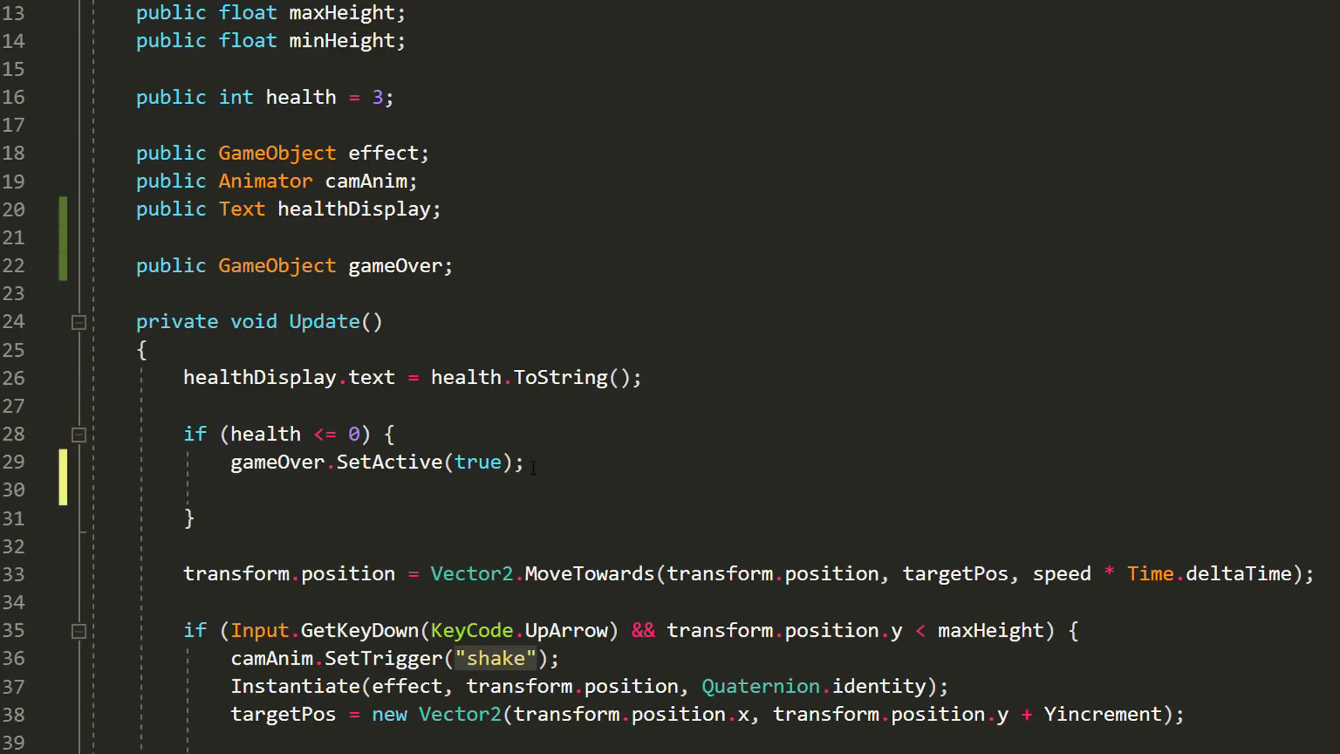
type("Destroy(game);")
key("Left")
key("Left")
type("gameObject")
key("ctrl+s")
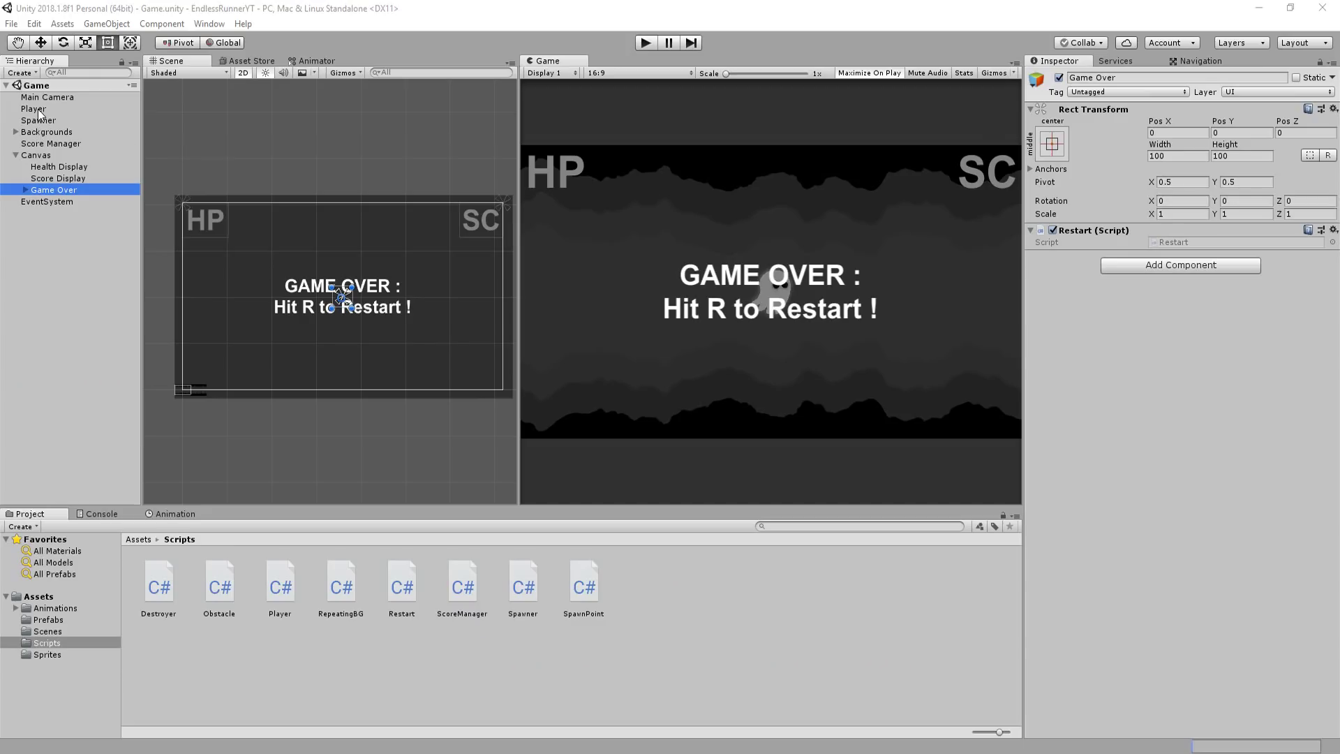
- Link Game Over to the Player's gameOver field and deactivate the Game Over group
left_click(33, 108)
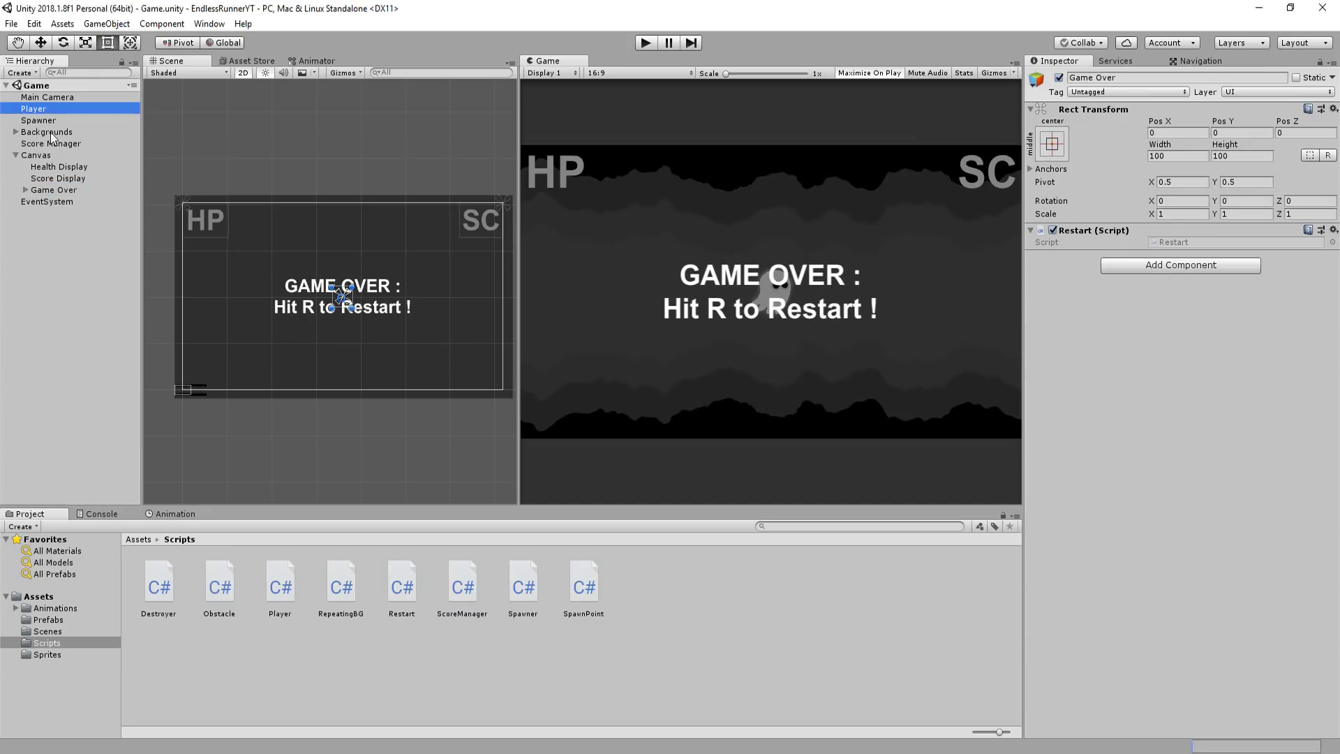
left_click_drag(64, 191, 875, 373)
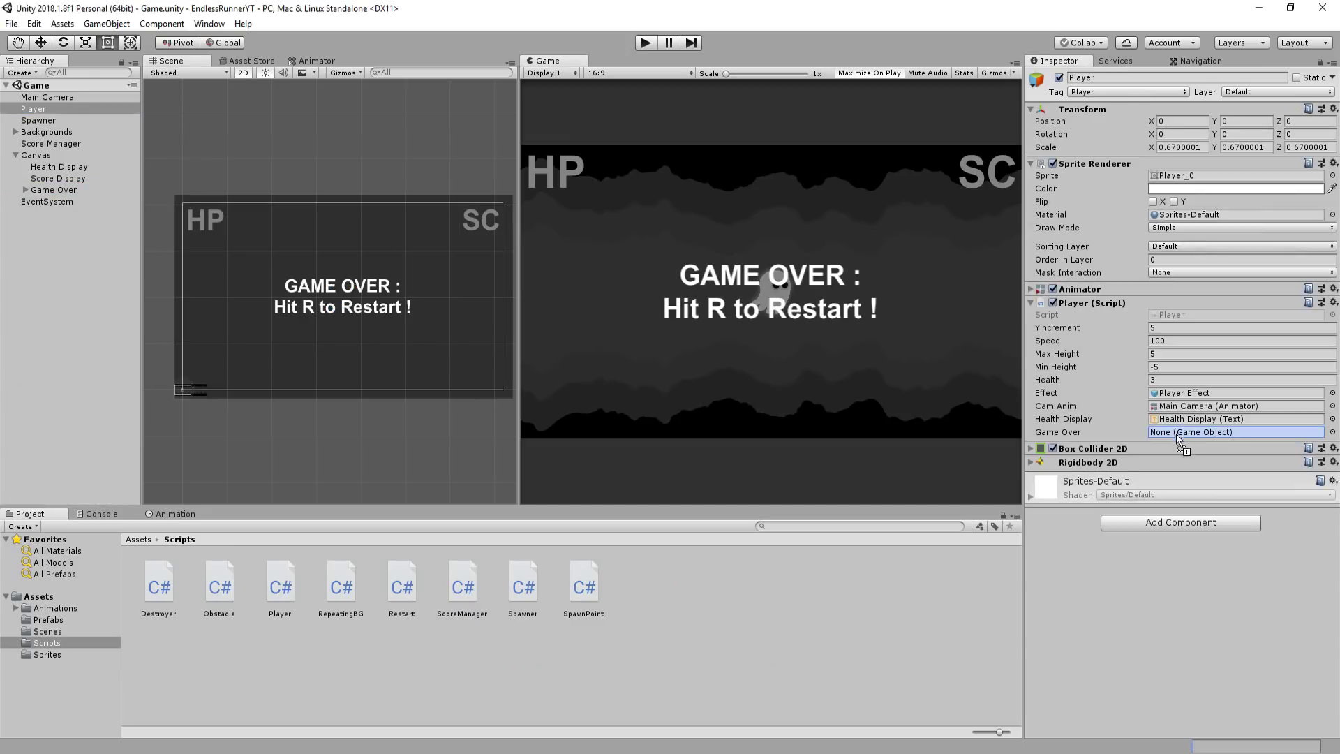
left_click_drag(1195, 434, 1195, 434)
left_click(54, 189)
left_click(1059, 77)
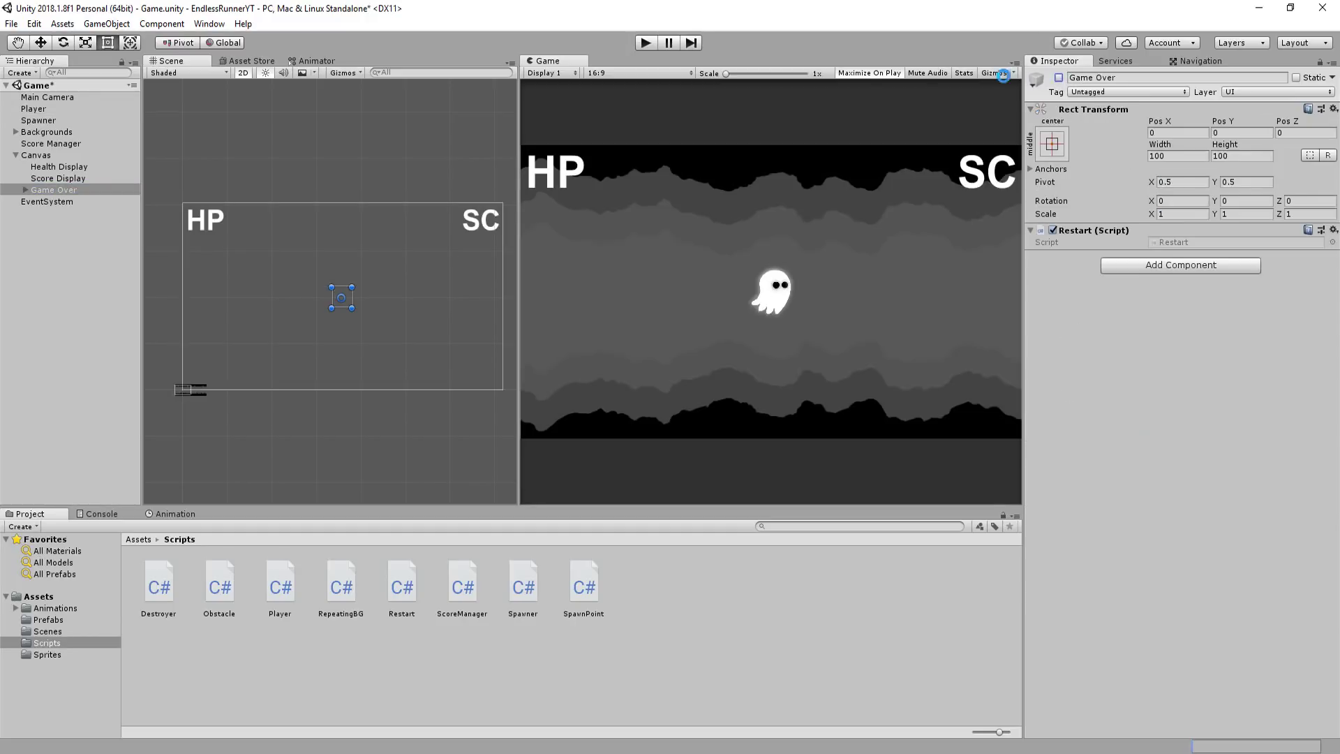
- Play until Game Over, restart with R, then dodge obstacles until the score passes 20
key("ctrl+p")
key("Up")
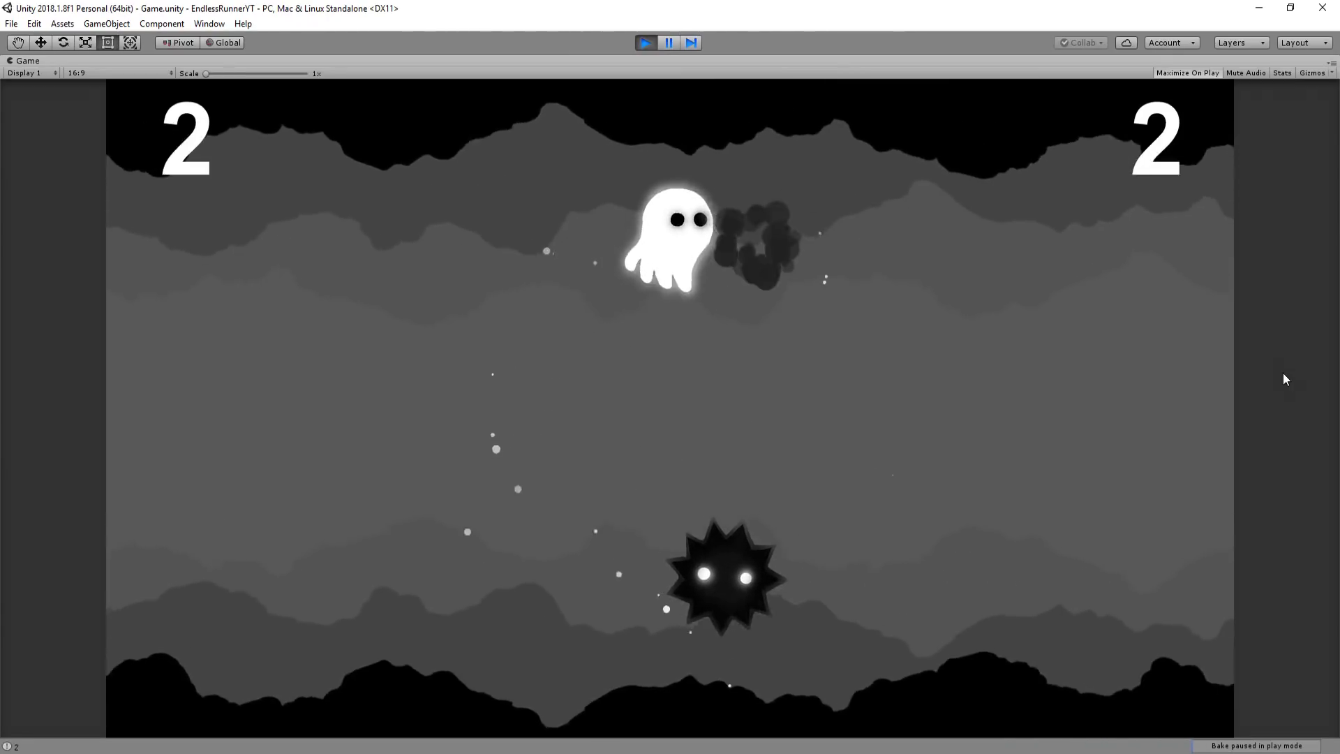
key("Down")
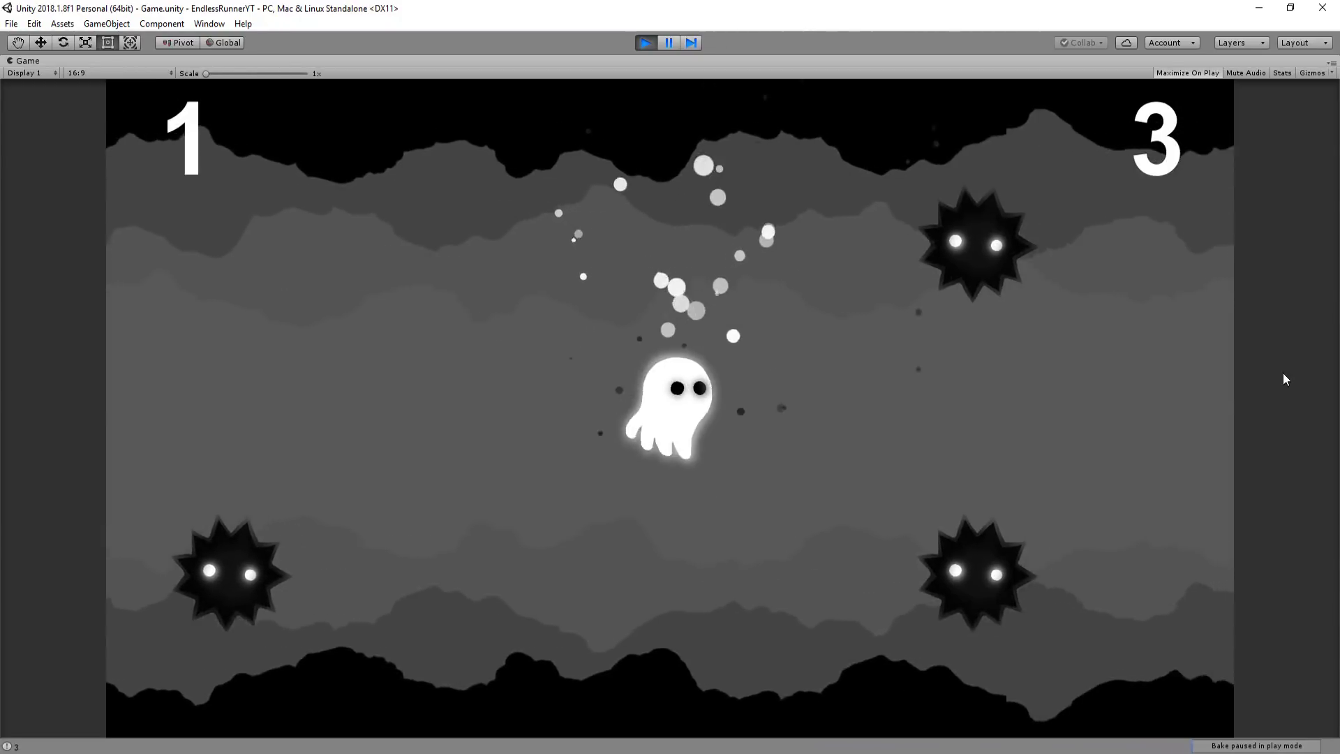
key("r")
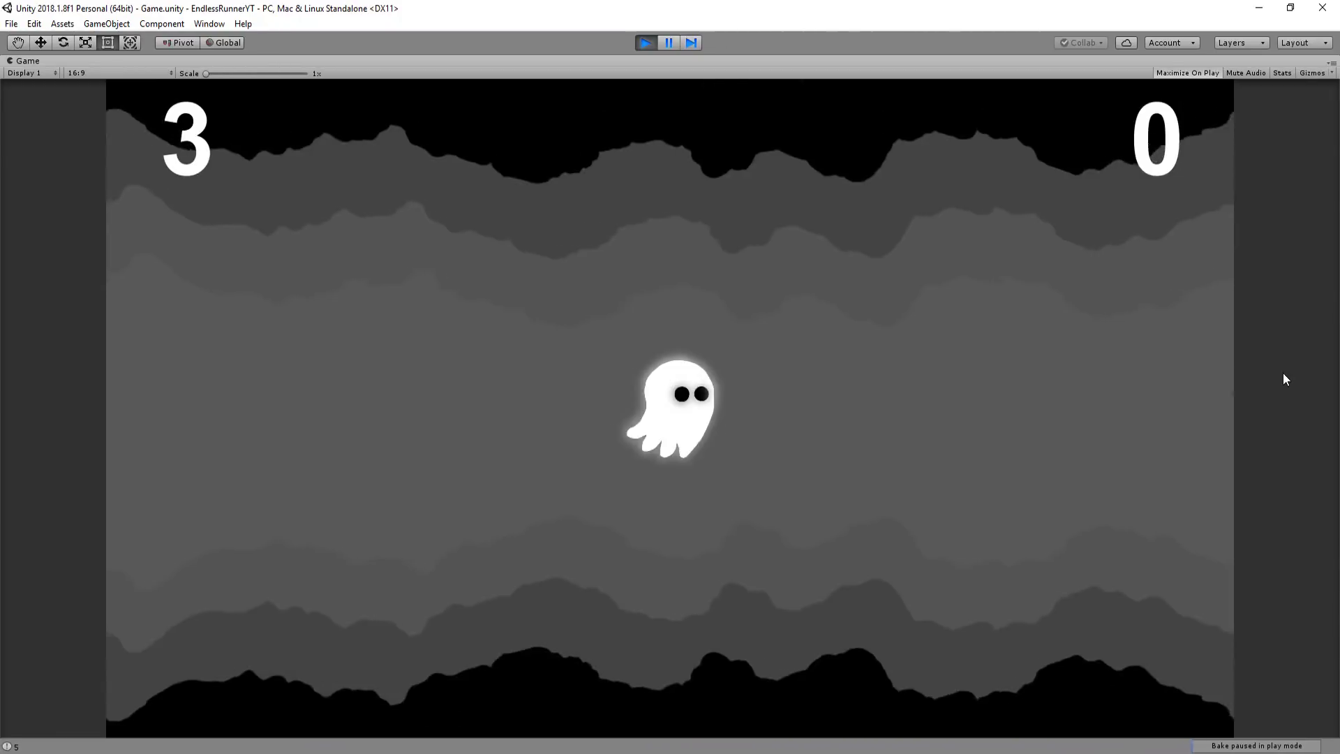
key("Down")
key("Up")
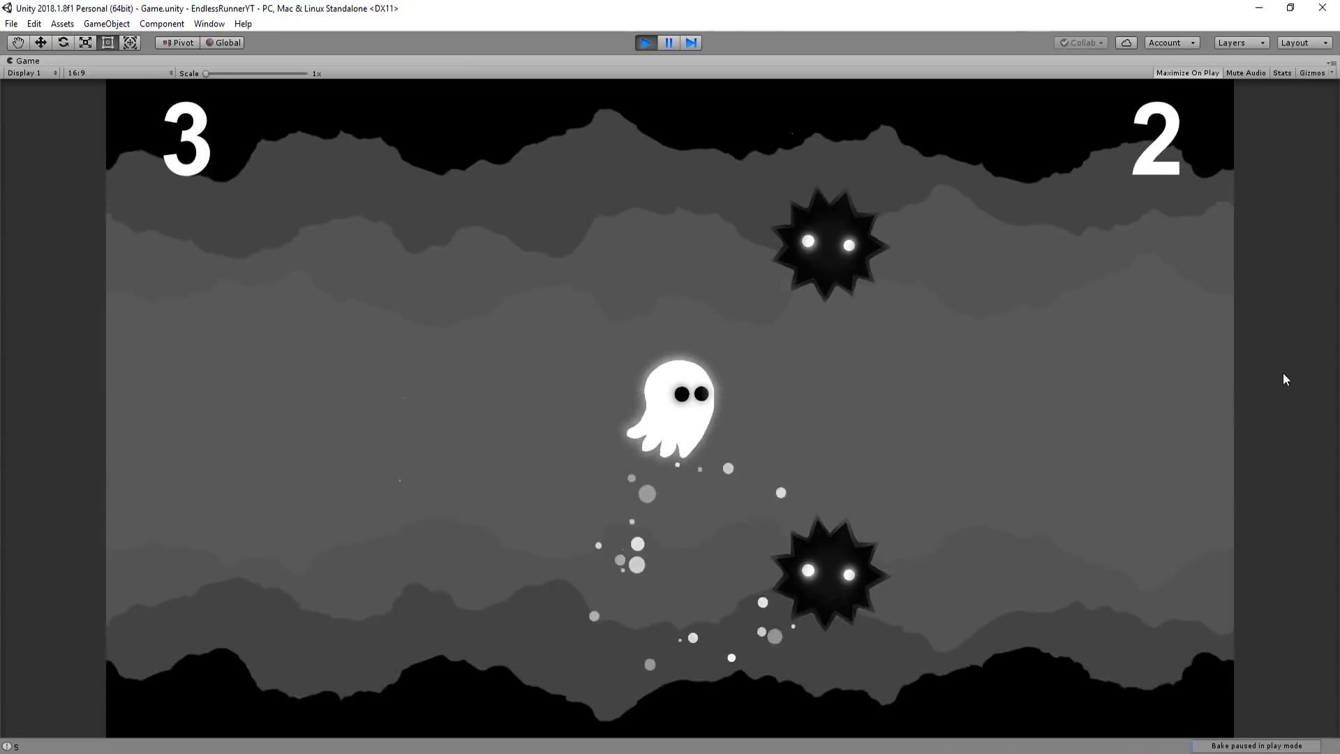
key("Up")
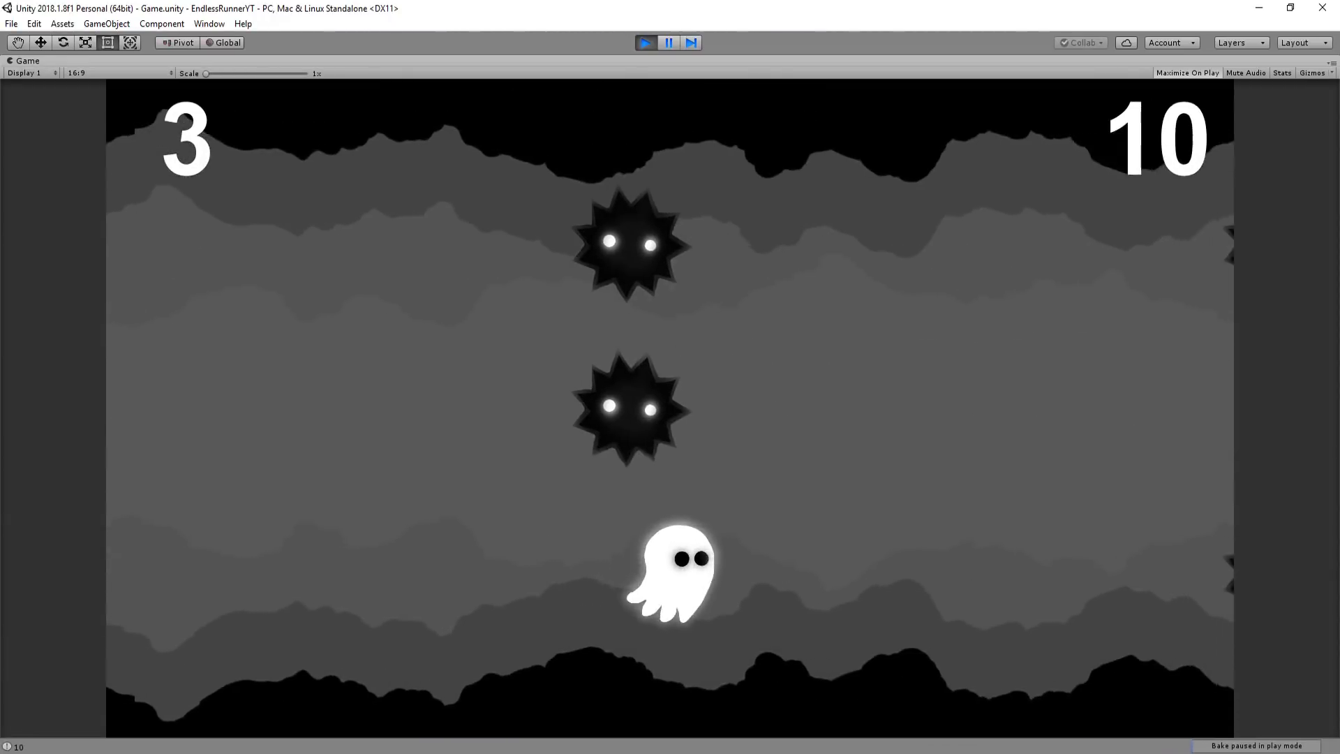
key("Up")
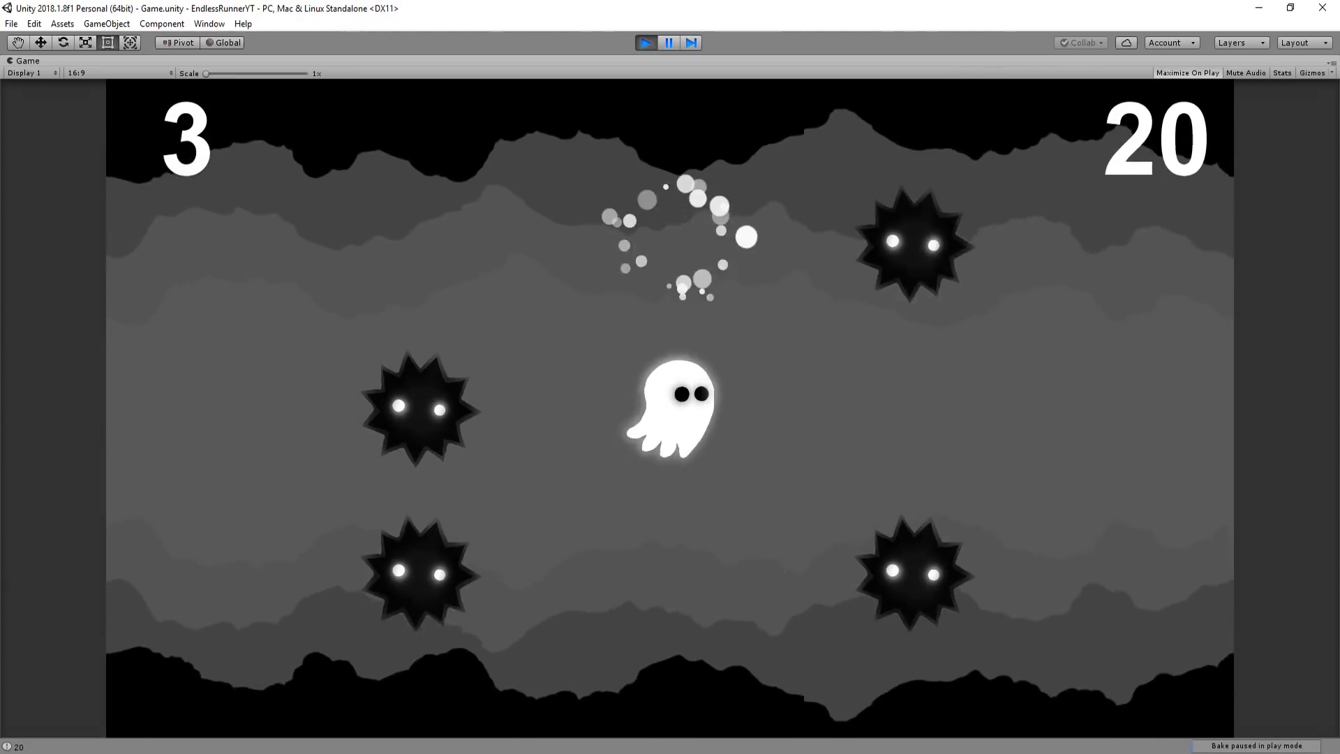
key("Up")
key("Down")
key("Down")
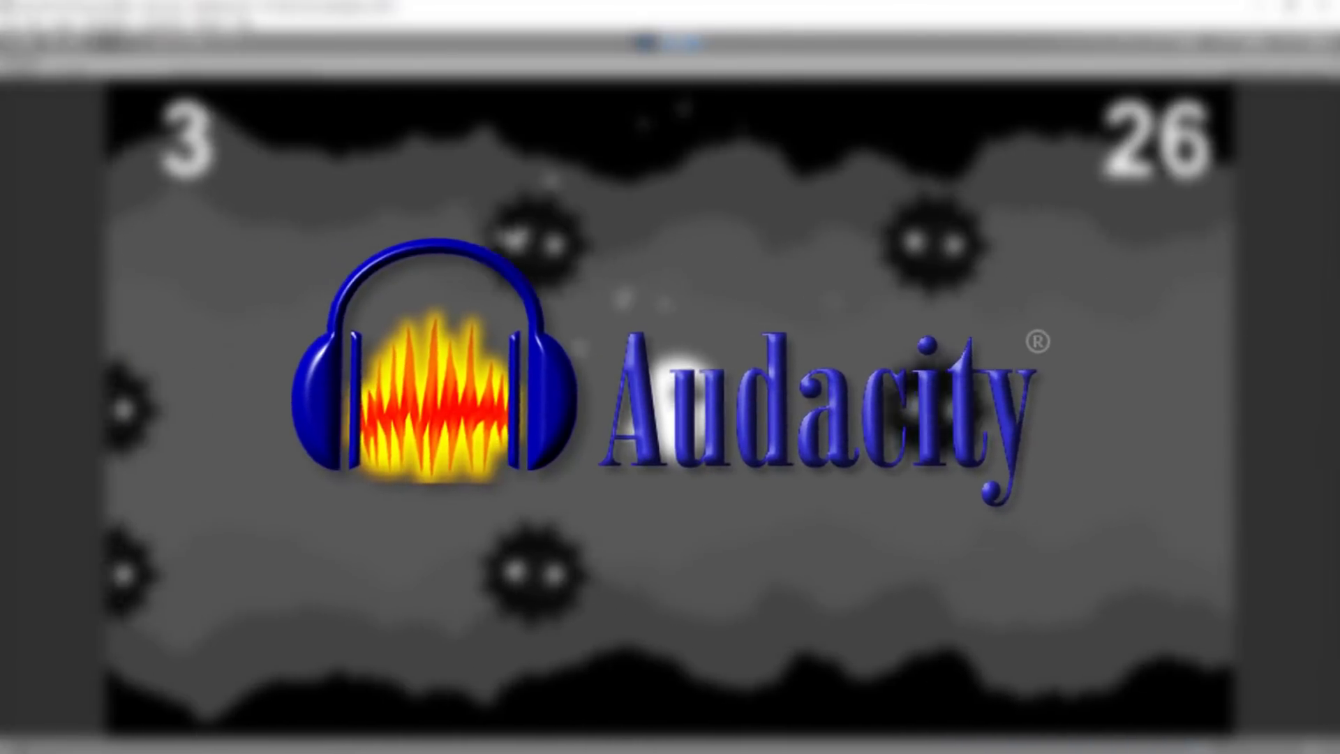
- Record an explosion sound in Audacity, trim the leading silence, and export the clip
key("Up")
key("Up")
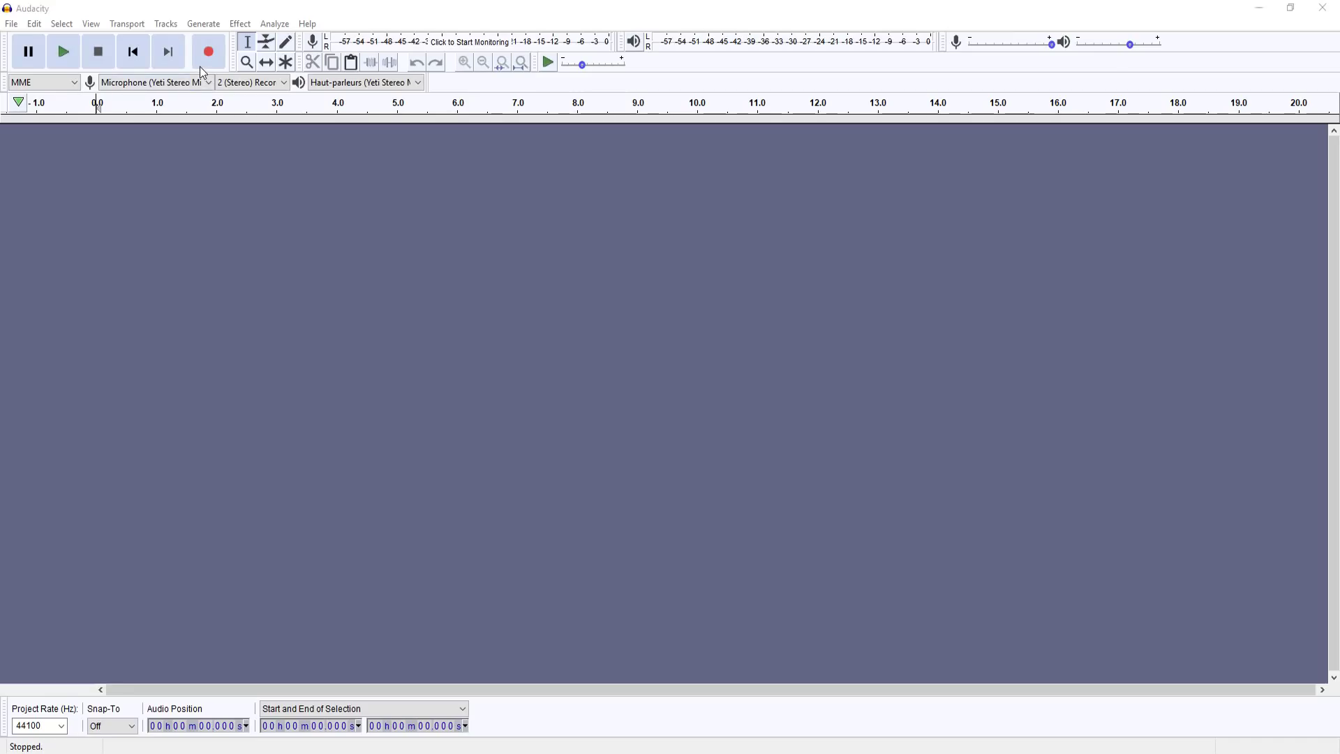
left_click(204, 63)
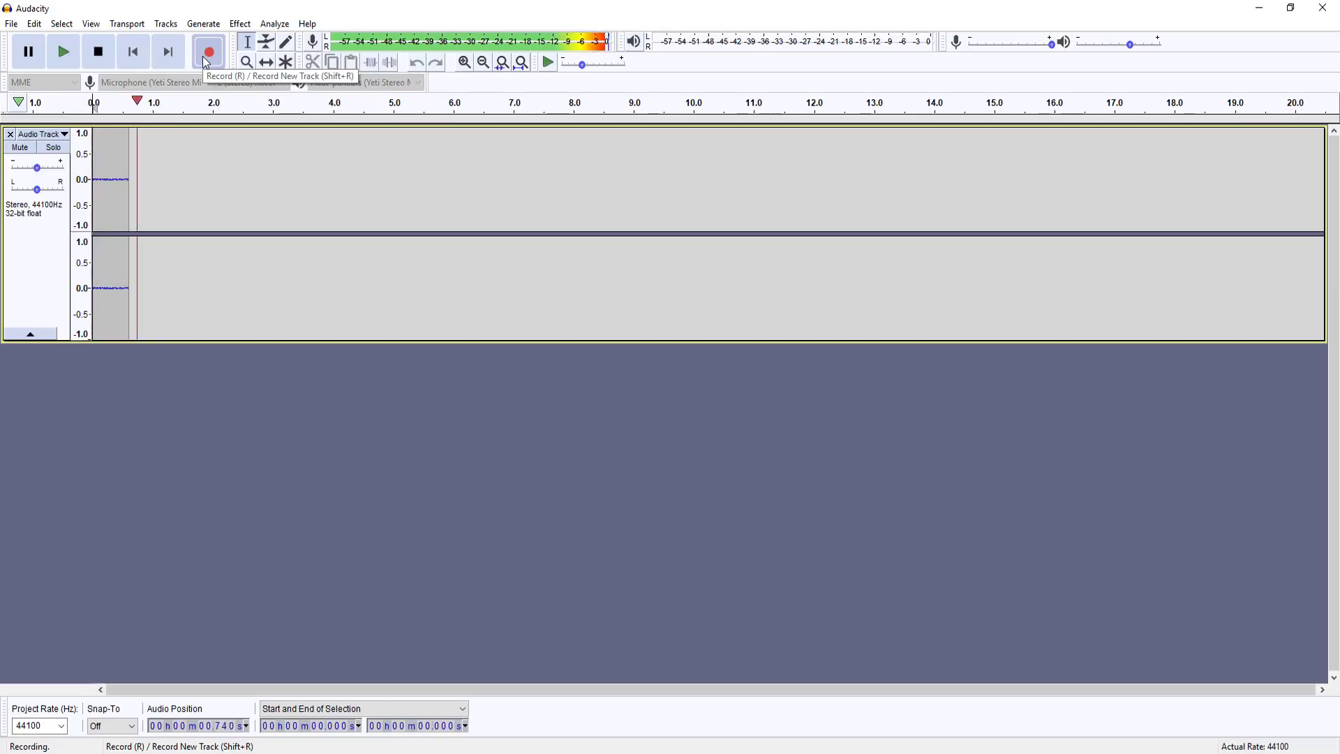
key("space")
key("space")
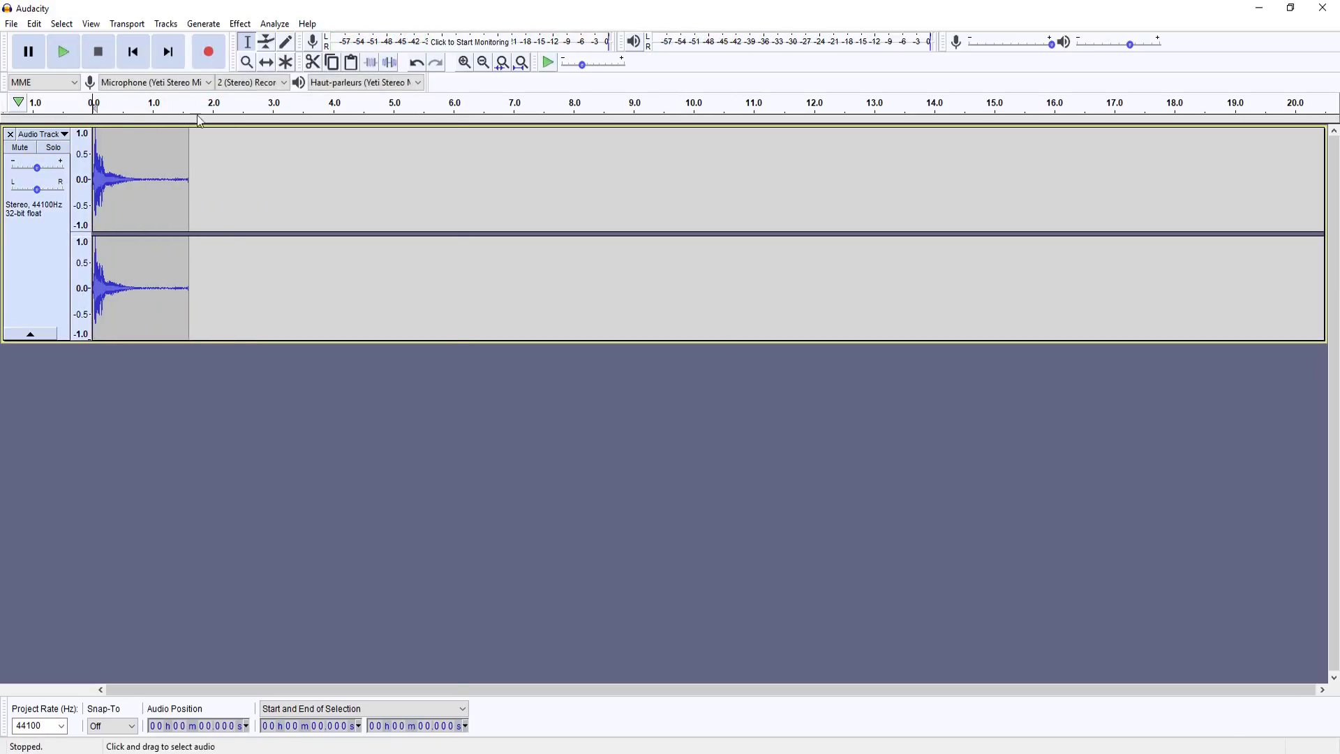
left_click(239, 23)
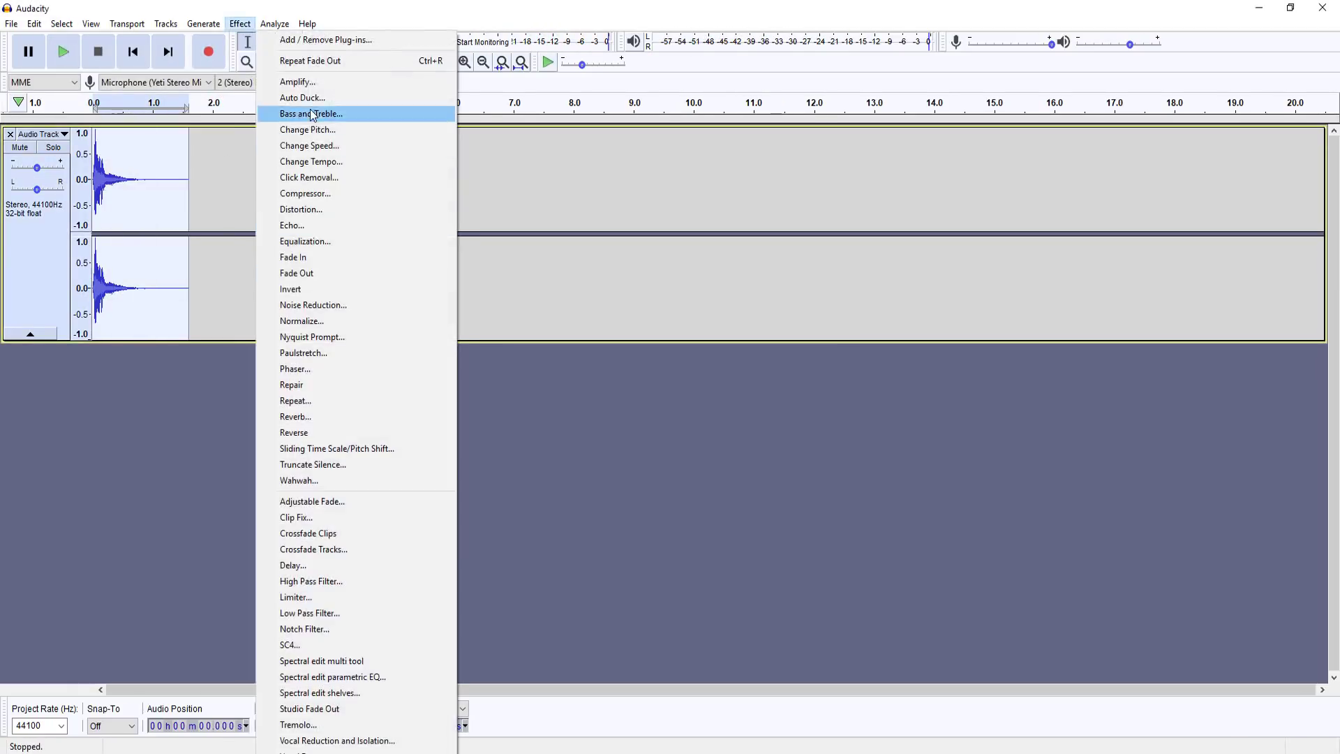
mouse_move(11, 23)
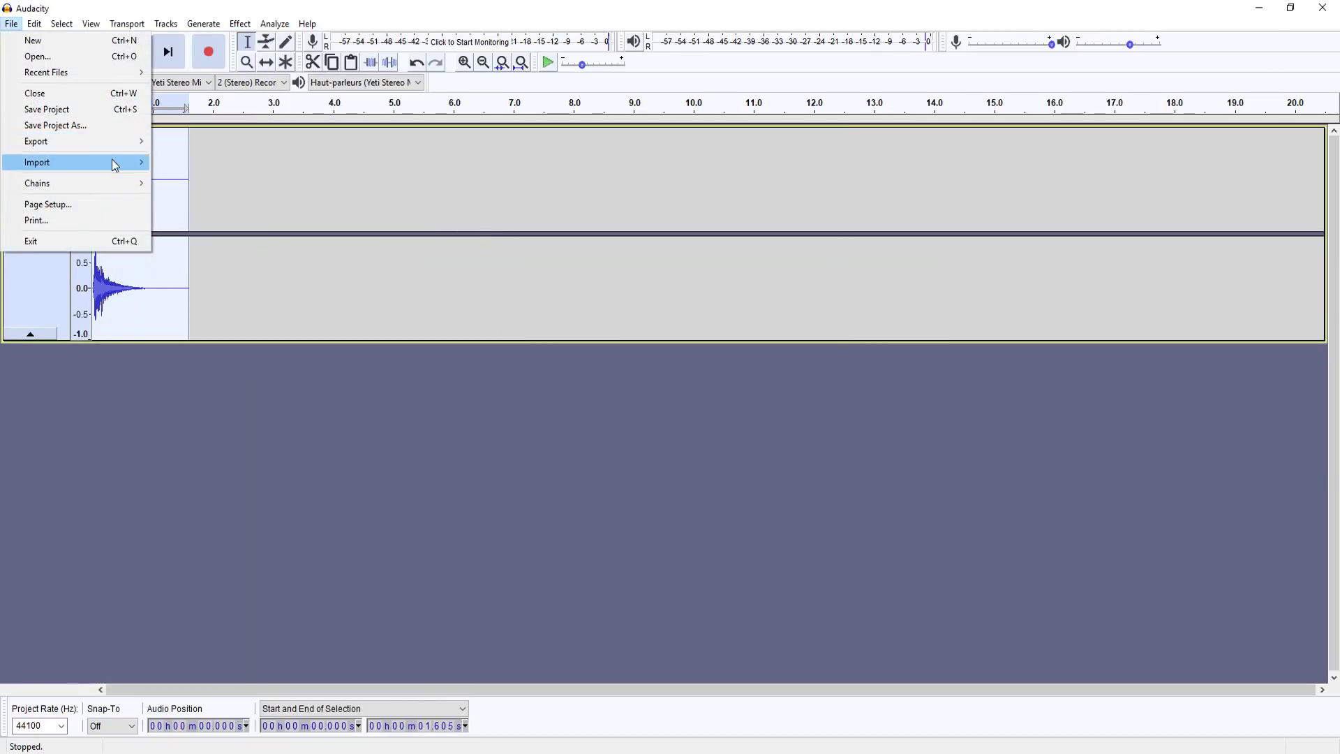
mouse_move(124, 142)
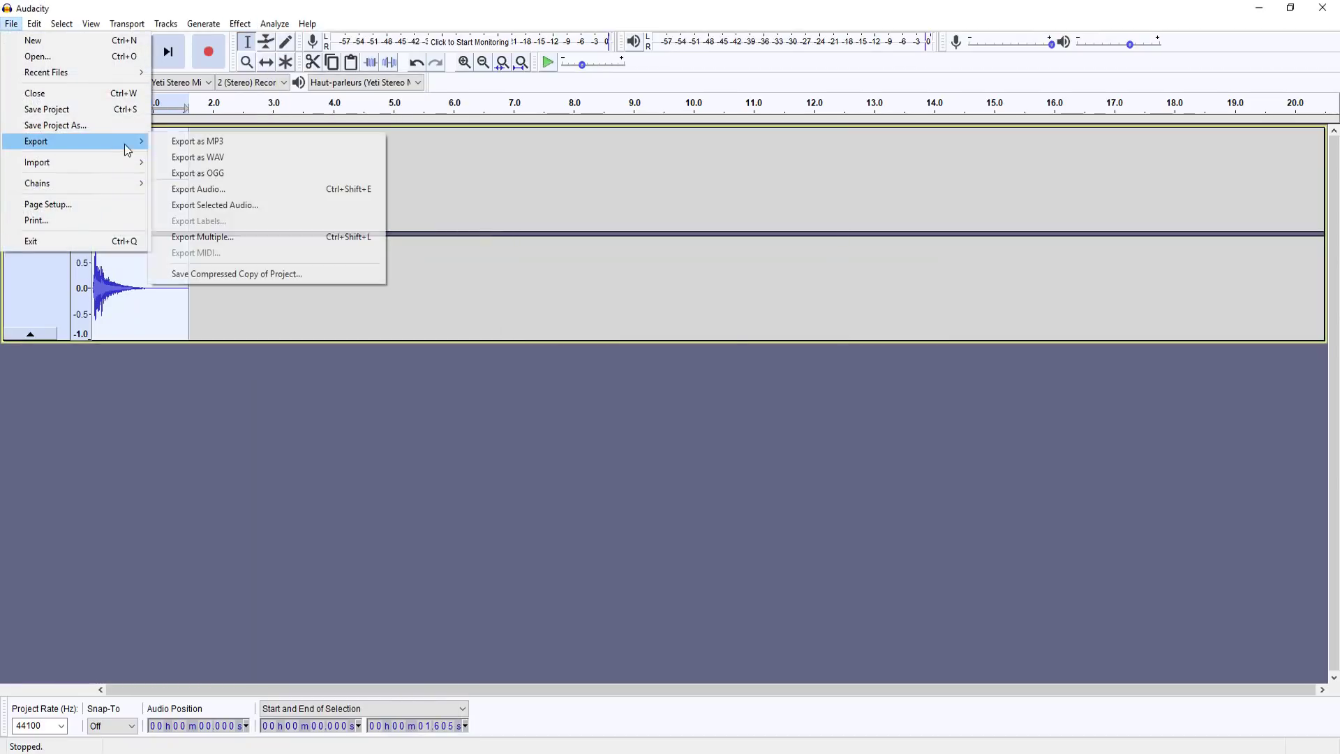
left_click(215, 189)
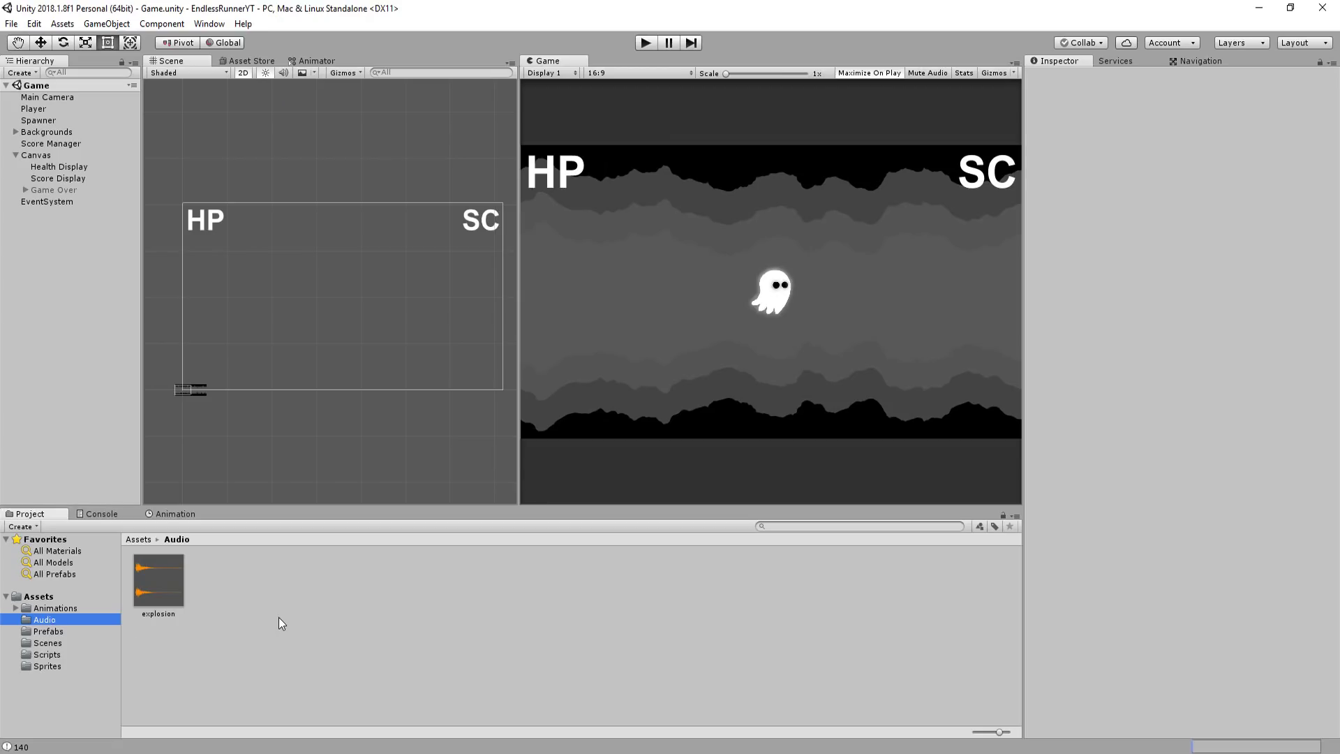
- Create an empty Explosion Sound object playing the explosion clip and save it as a Prefabs prefab
left_click(21, 73)
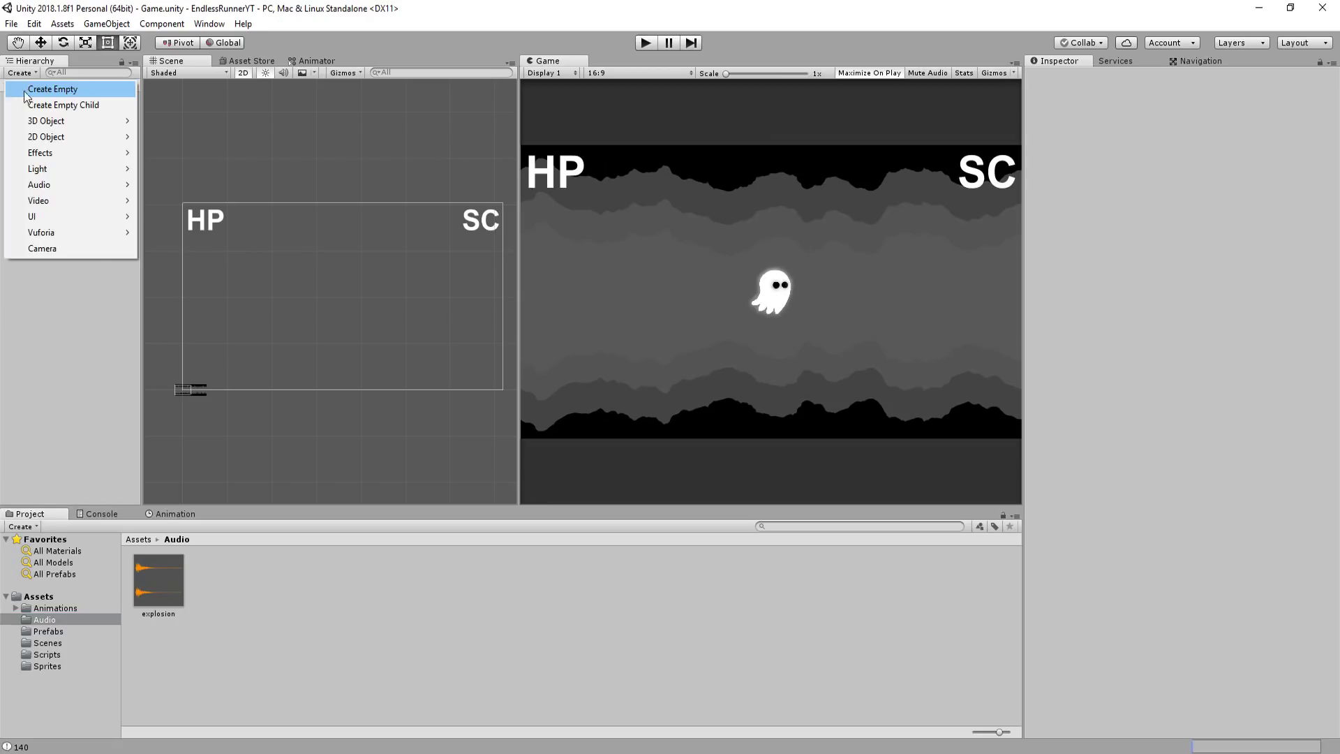
left_click(25, 89)
type("Explosion Sound")
key("Return")
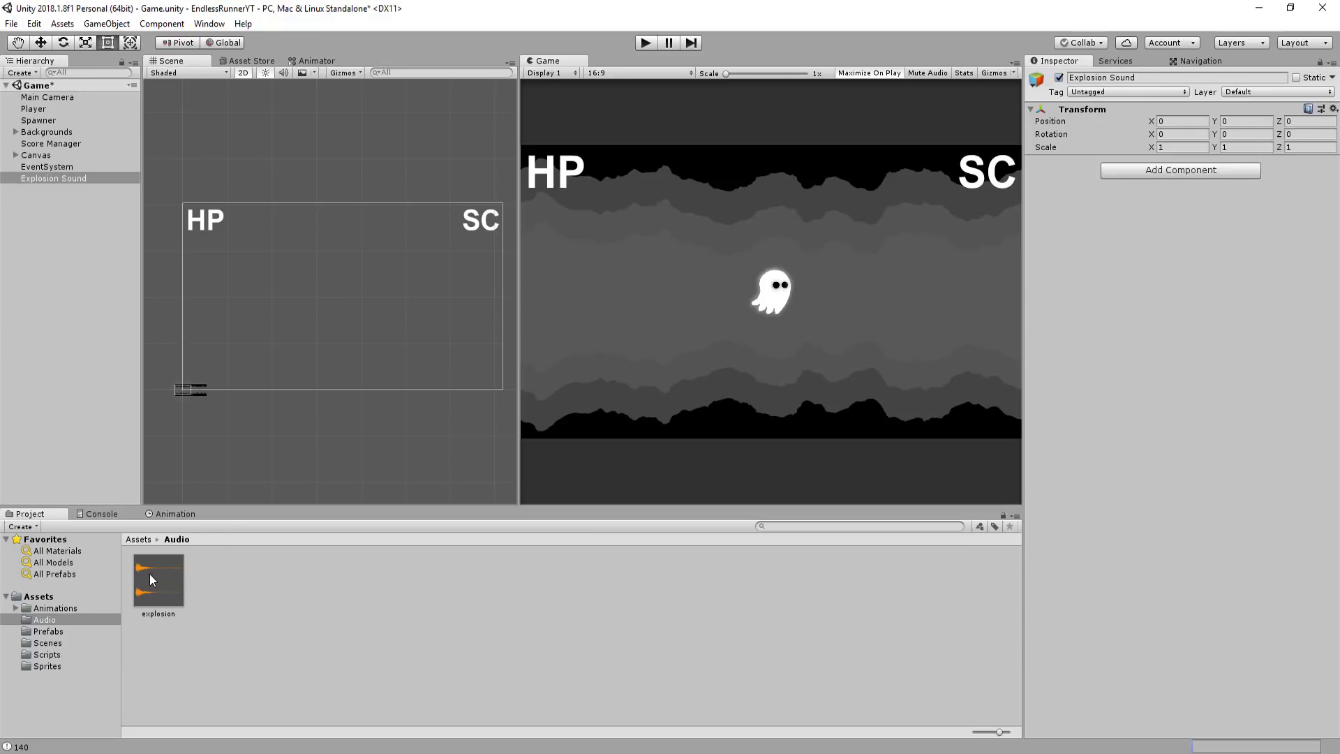
left_click_drag(149, 579, 1141, 278)
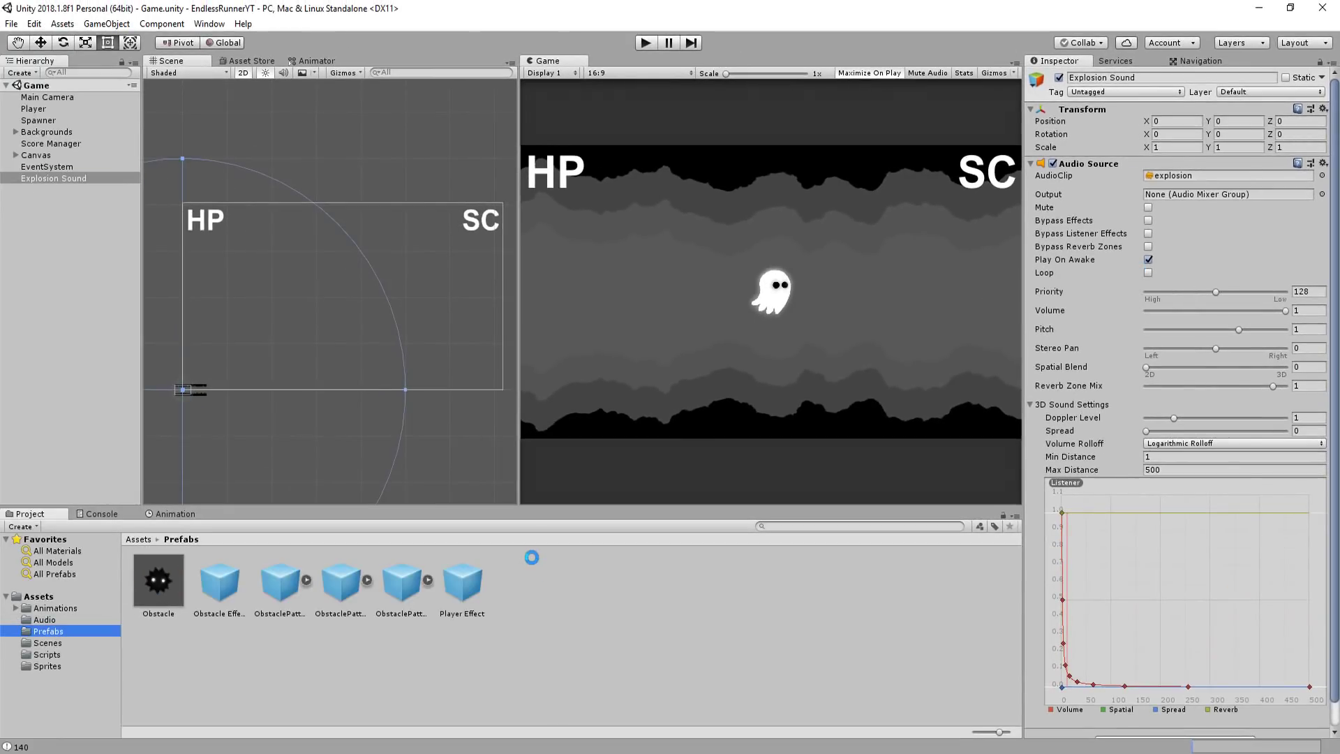
left_click_drag(531, 557, 530, 560)
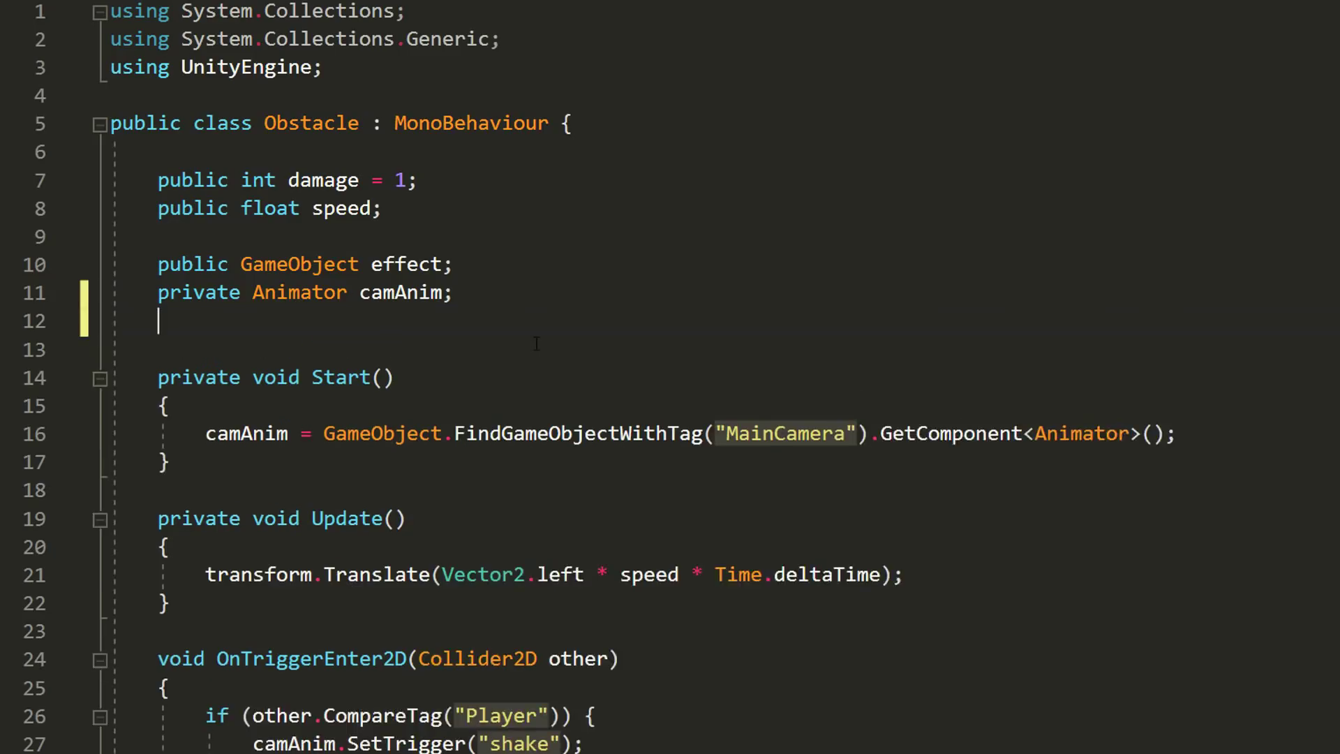
- Declare a 'public GameObject explosionSound;' field in the Obstacle script and save it
key("Return")
type("public")
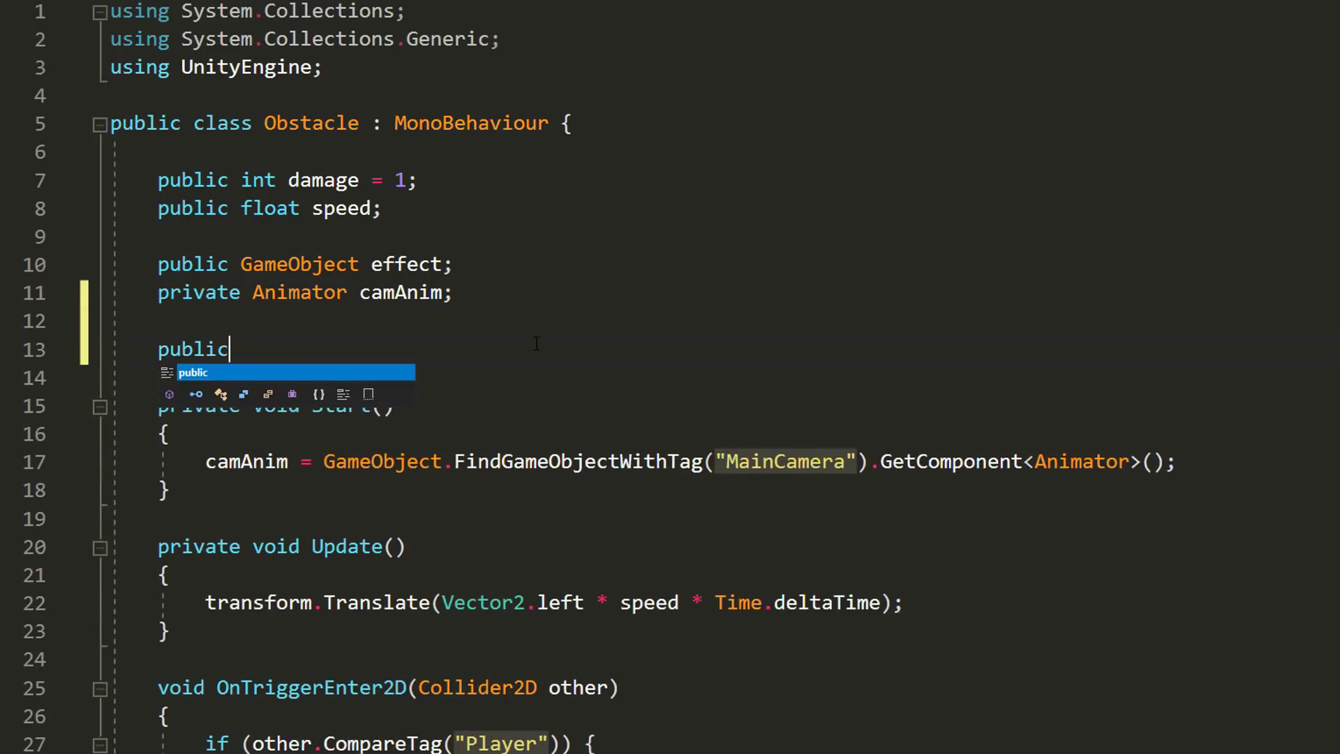
type(" GameObject")
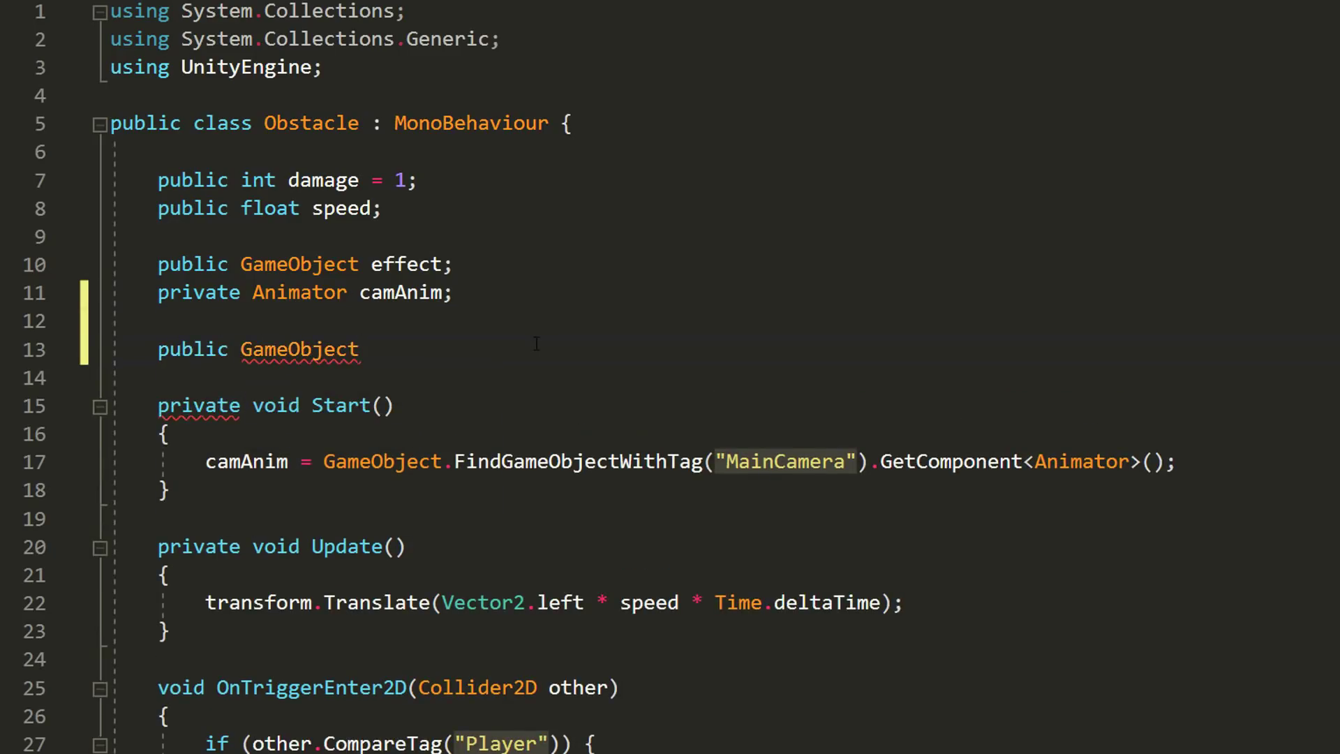
key("ctrl+s")
type("explosionSound;")
- Instantiate explosionSound at the obstacle's position on player hit, and assign the Explosion Sound prefab to it
scroll(637, 373, "down", 3)
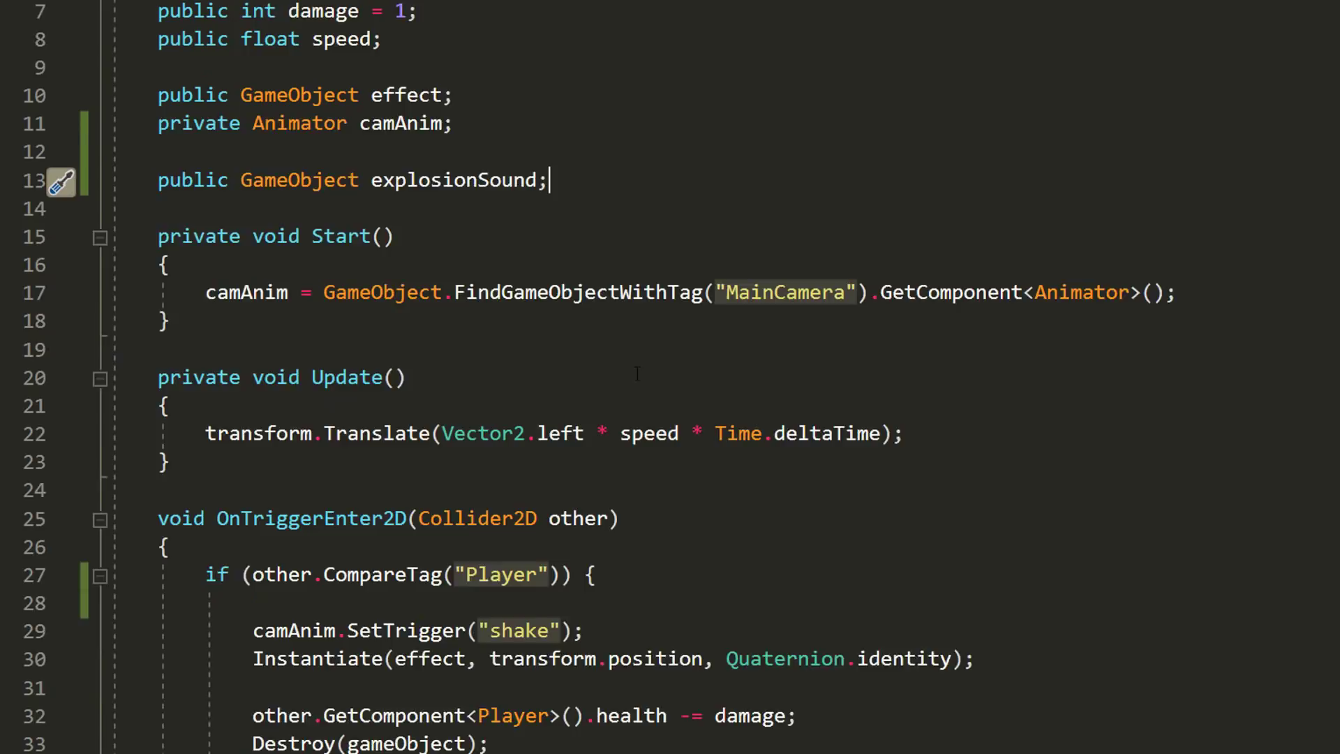
left_click(253, 518)
type("Instantiate();")
type("explosionSound, transform.position, Quaternion.identity")
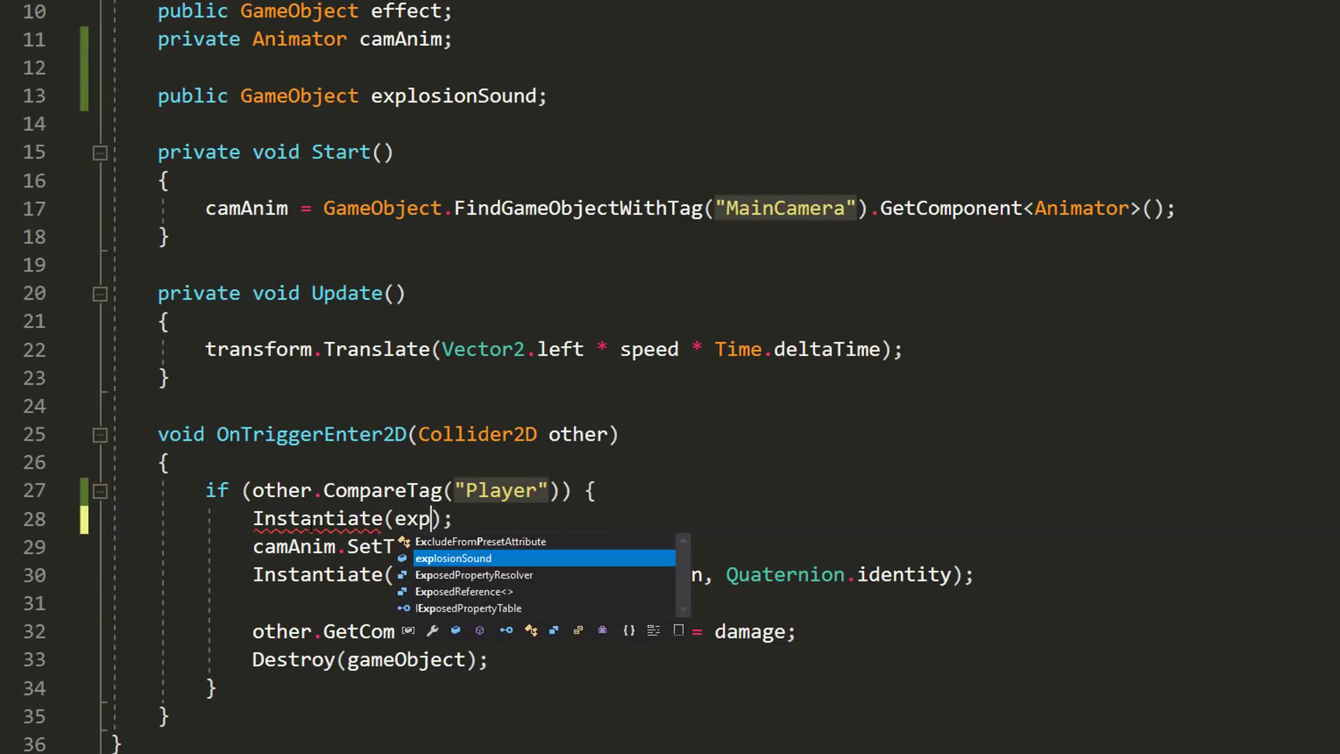
left_click(1052, 412)
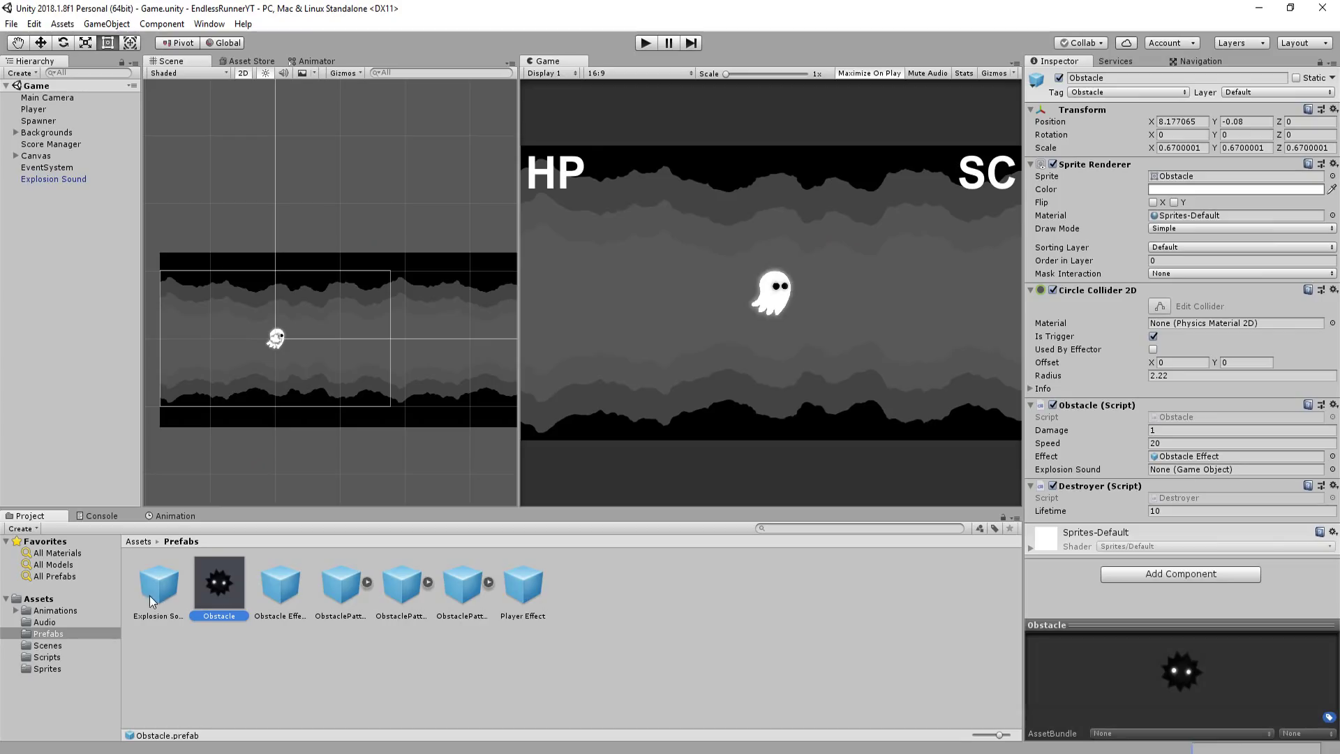
left_click_drag(159, 585, 1152, 472)
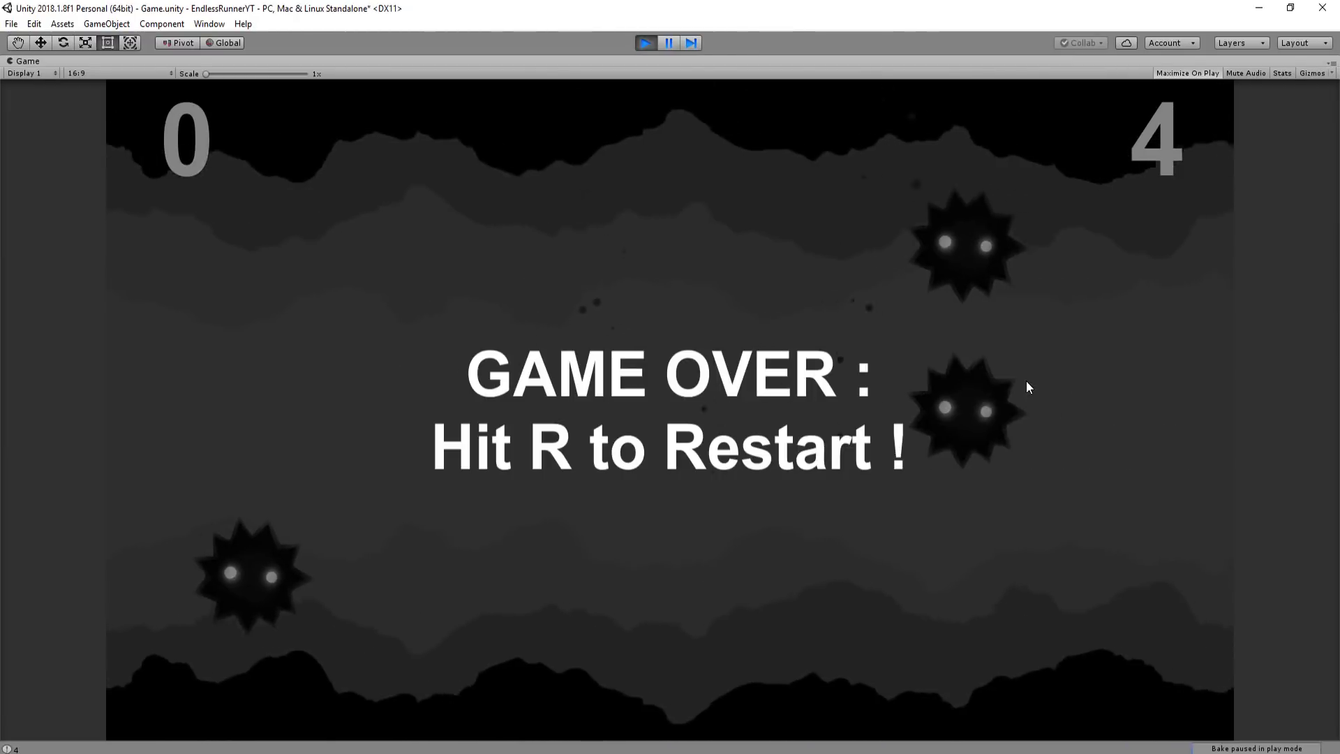
- Restart with R after Game Over to hear the explosion sound, then exit Play mode
key("r")
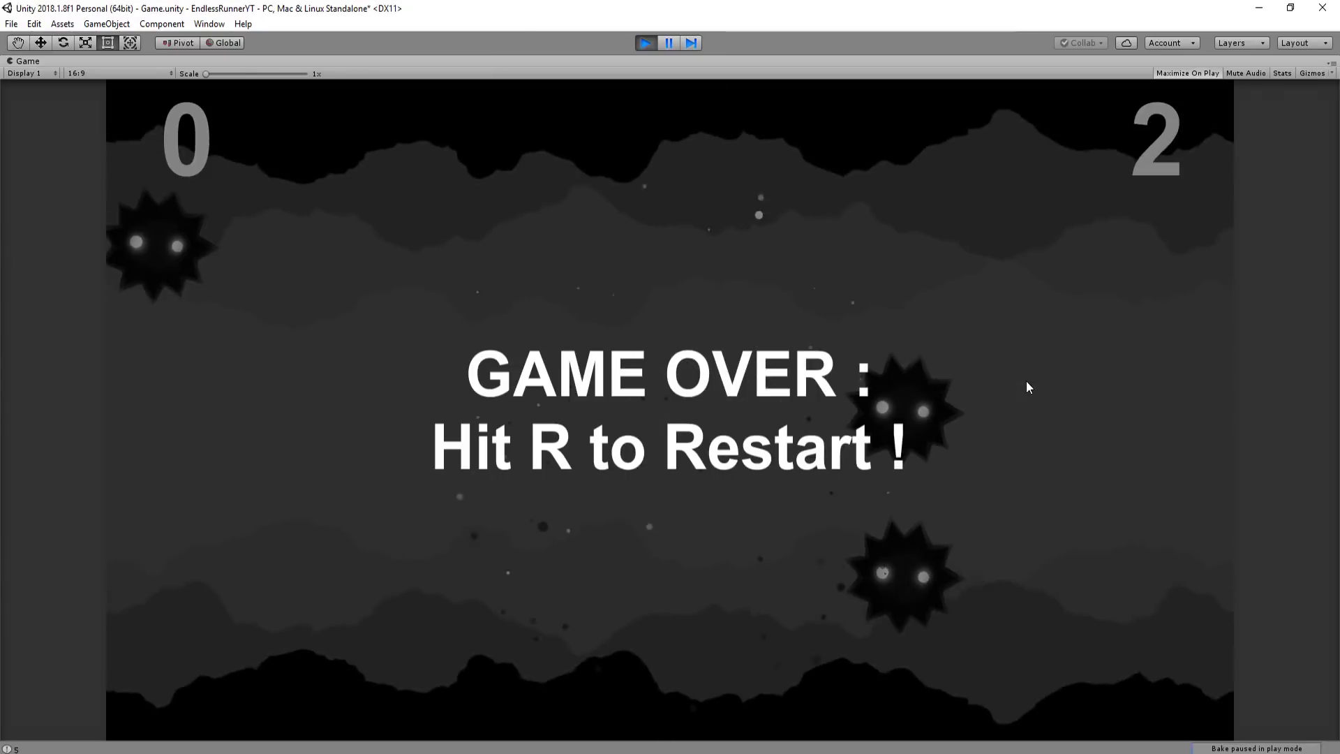
left_click(643, 43)
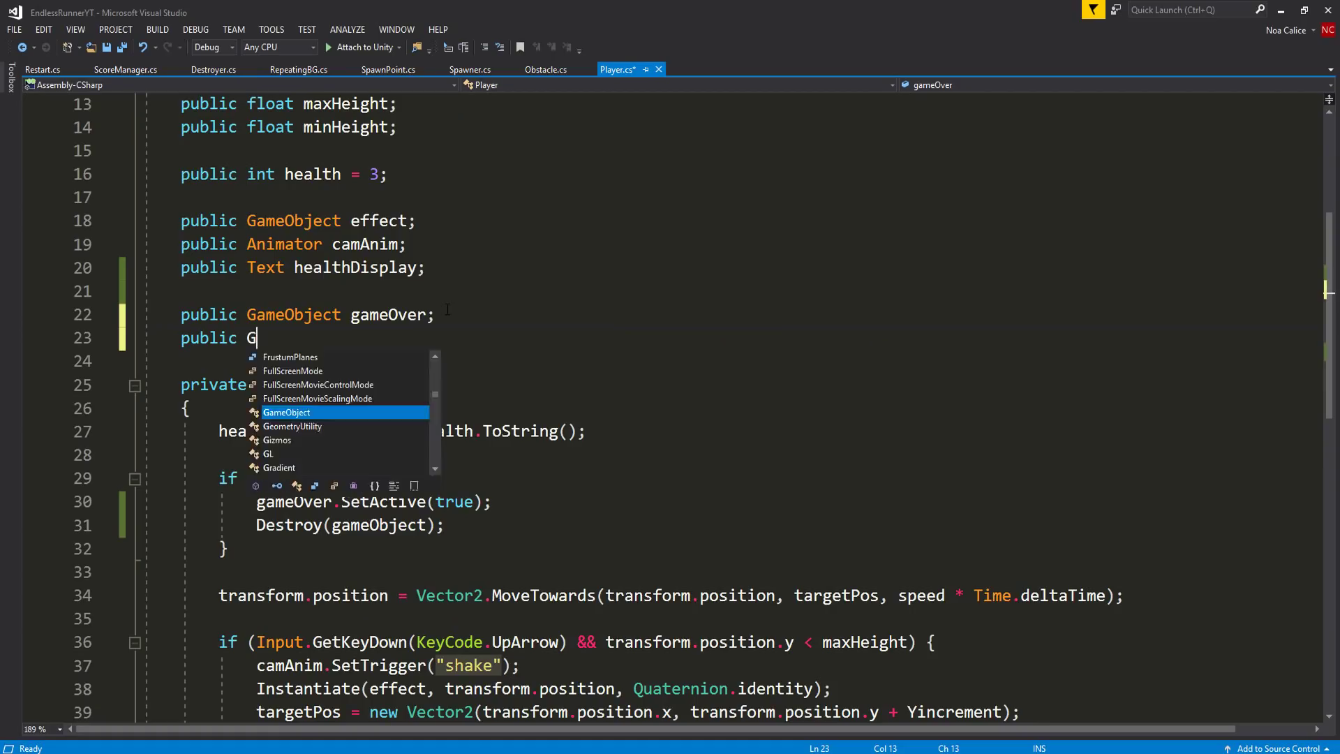
- Declare 'public GameObject popSound;' and instantiate it at the ghost's position in both up and down move branches
type("ameObject ")
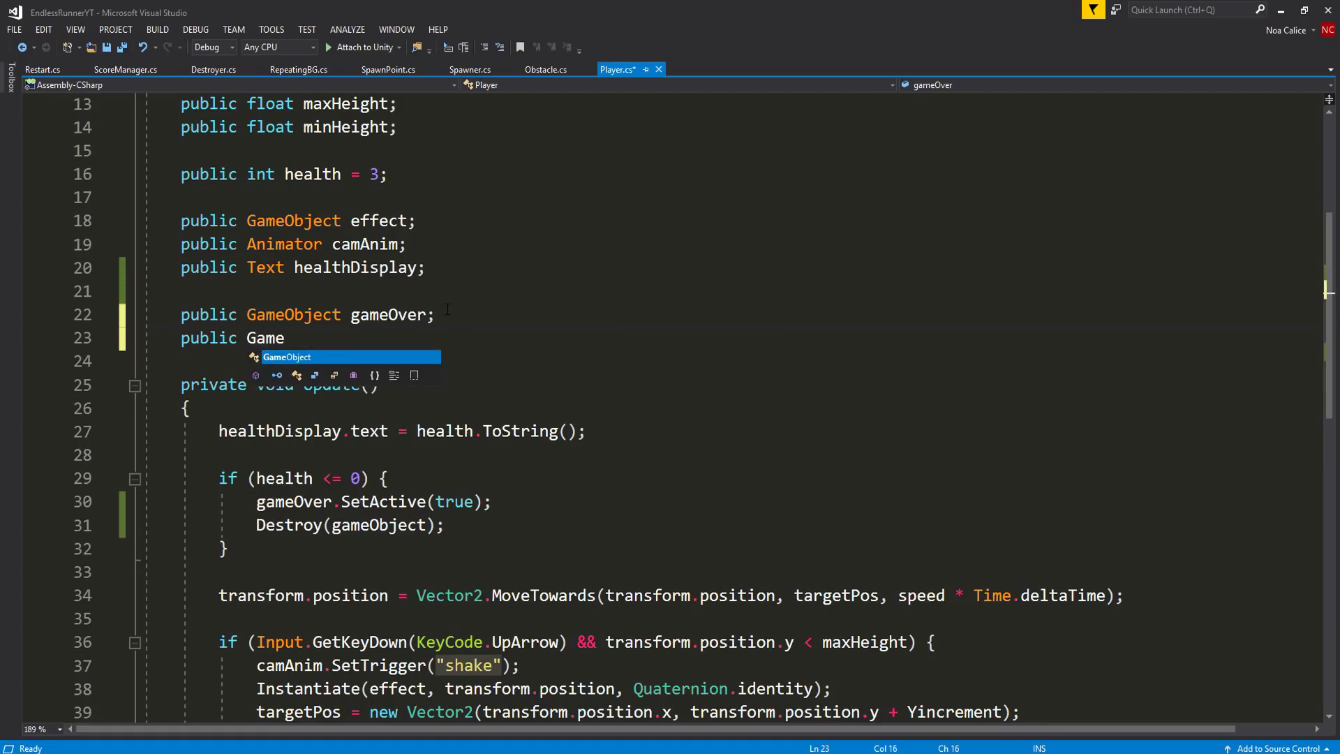
type("popSound")
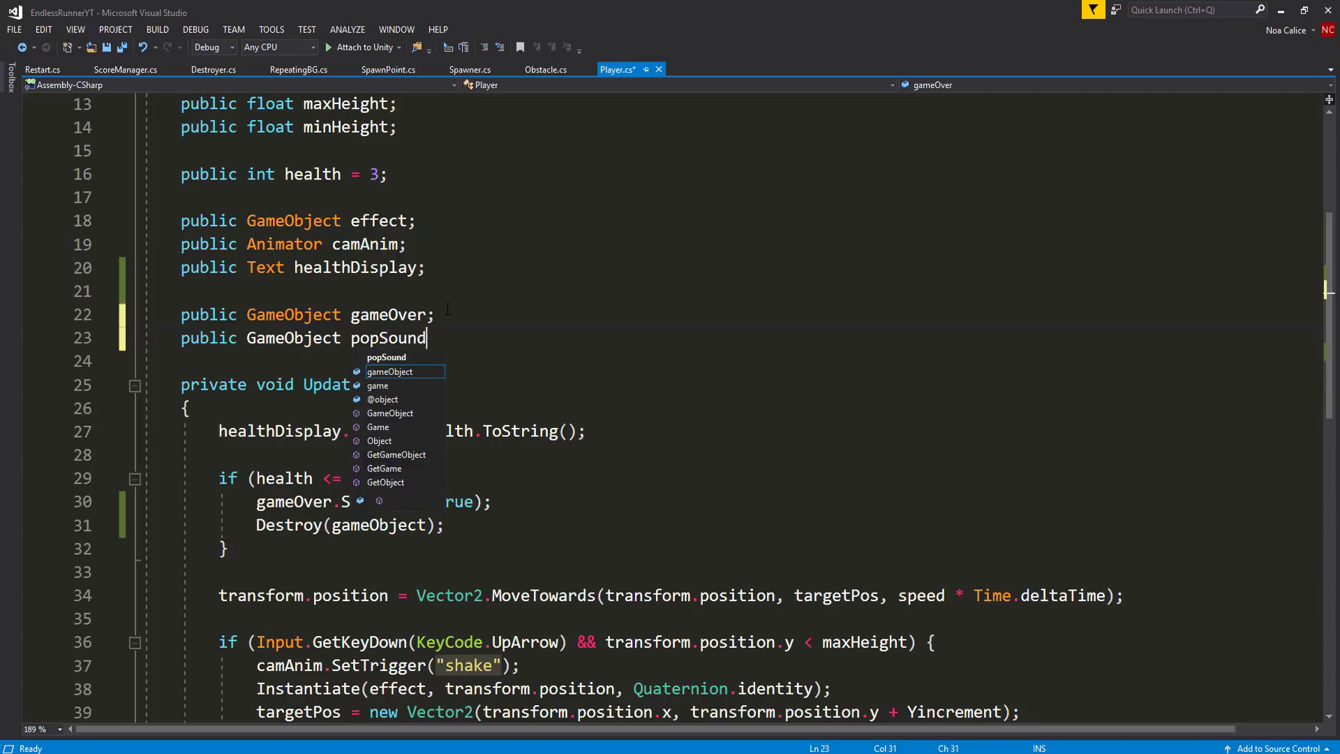
type(";")
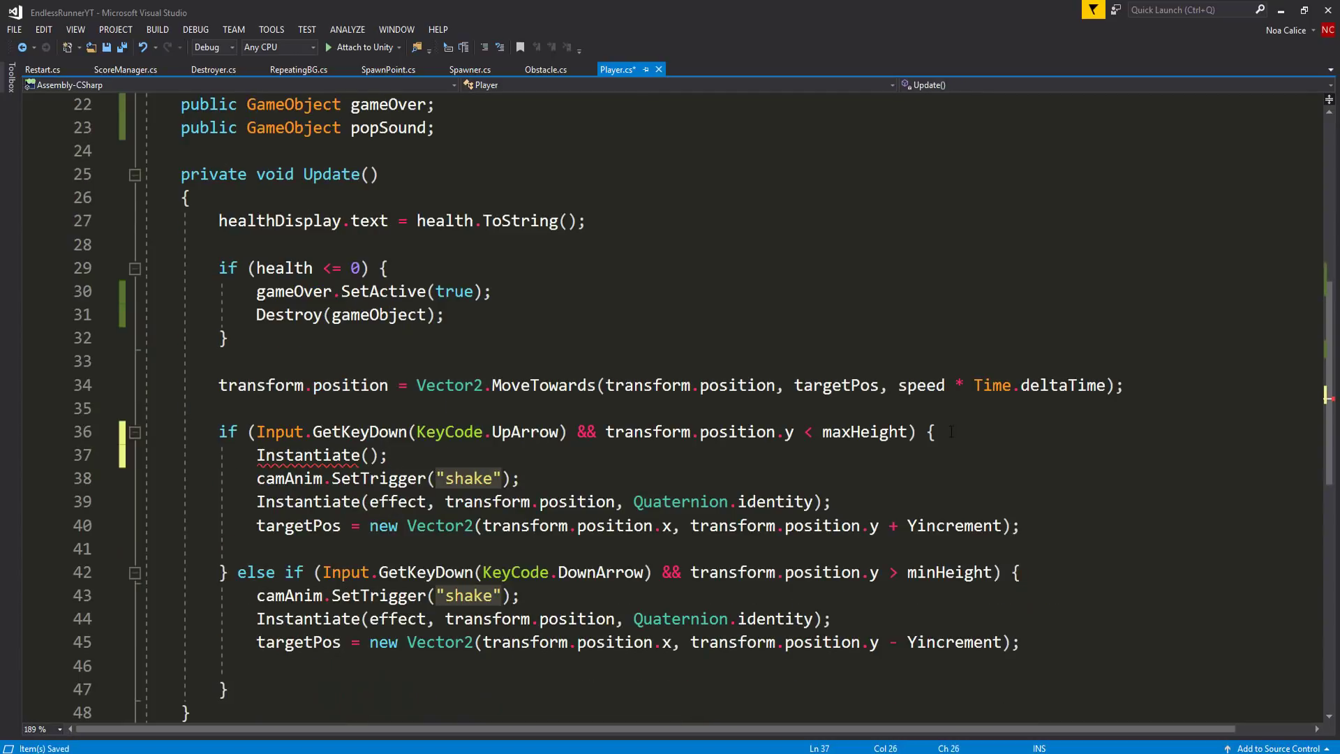
type("popSound, transform.position, Quaternion.identity")
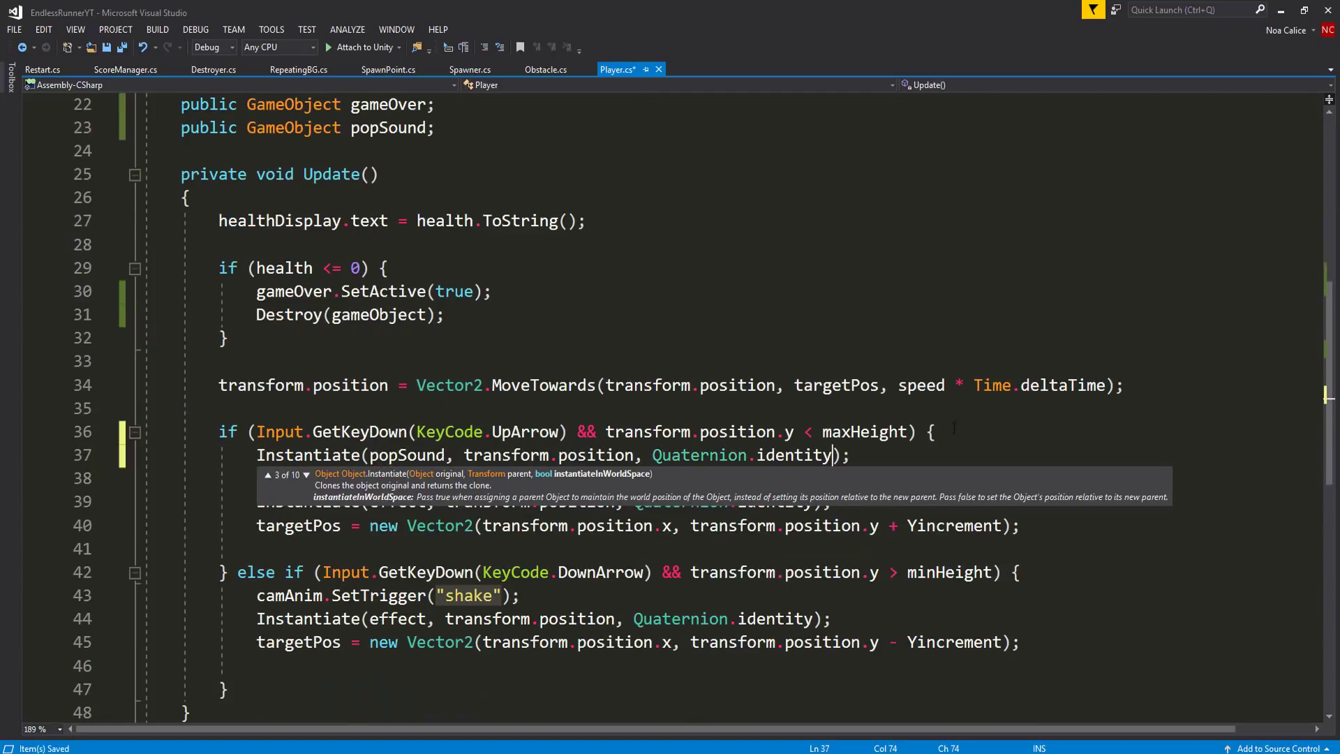
key("ctrl+s")
left_click(1024, 570)
key("Return")
type("Instantiate(popSound, transform.position, Quaternion.identity);")
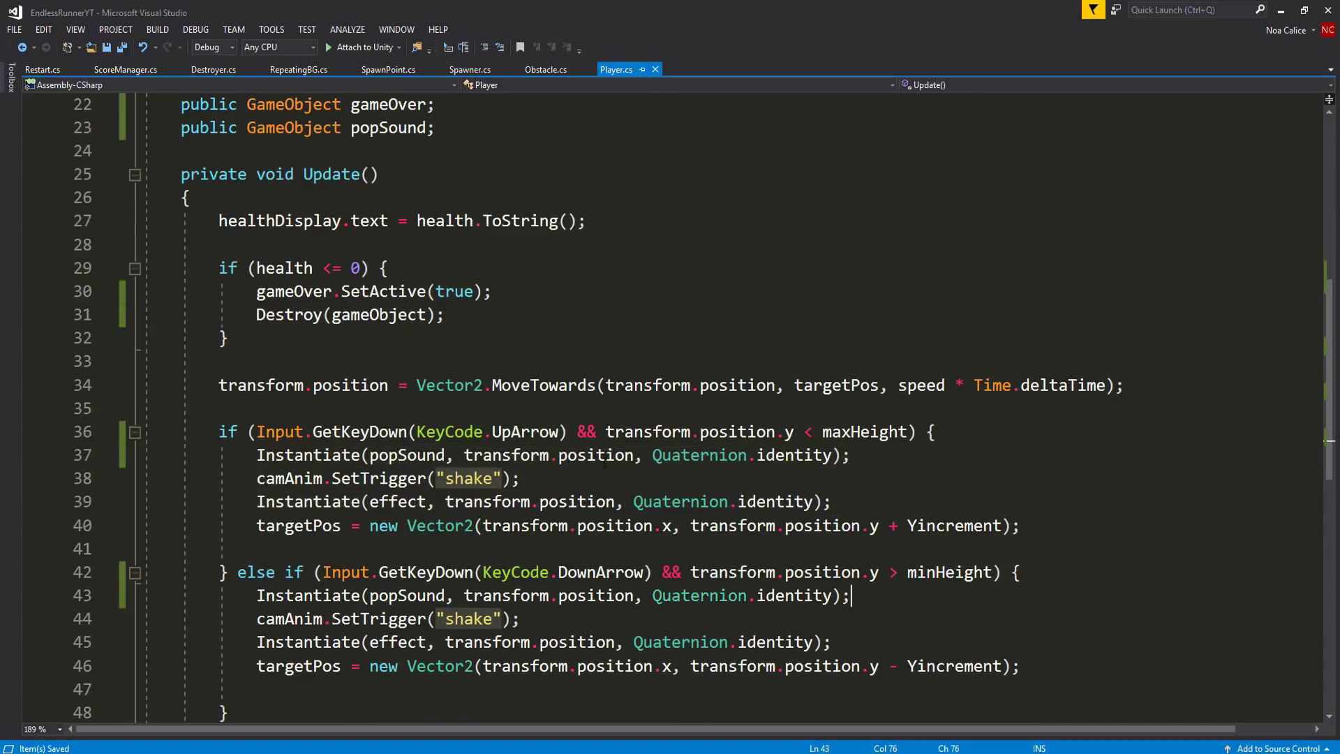